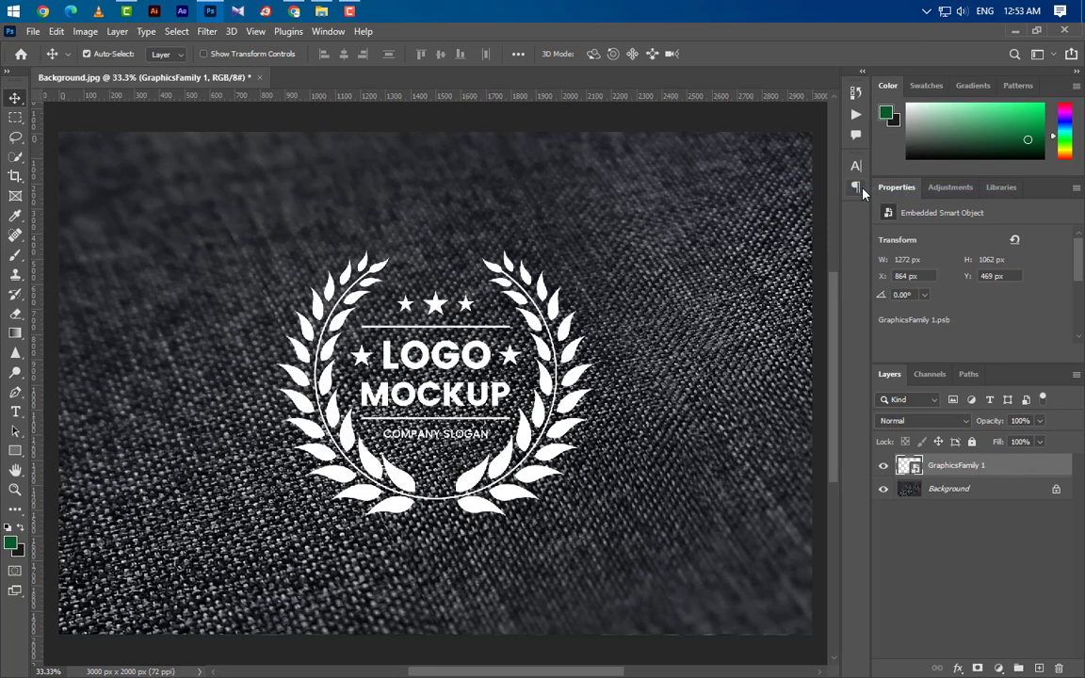
# Step: Distort the logo by its four corners to follow the fabric's perspective, tilting it to about -23°
pyautogui.hotkey('ctrl', 't')
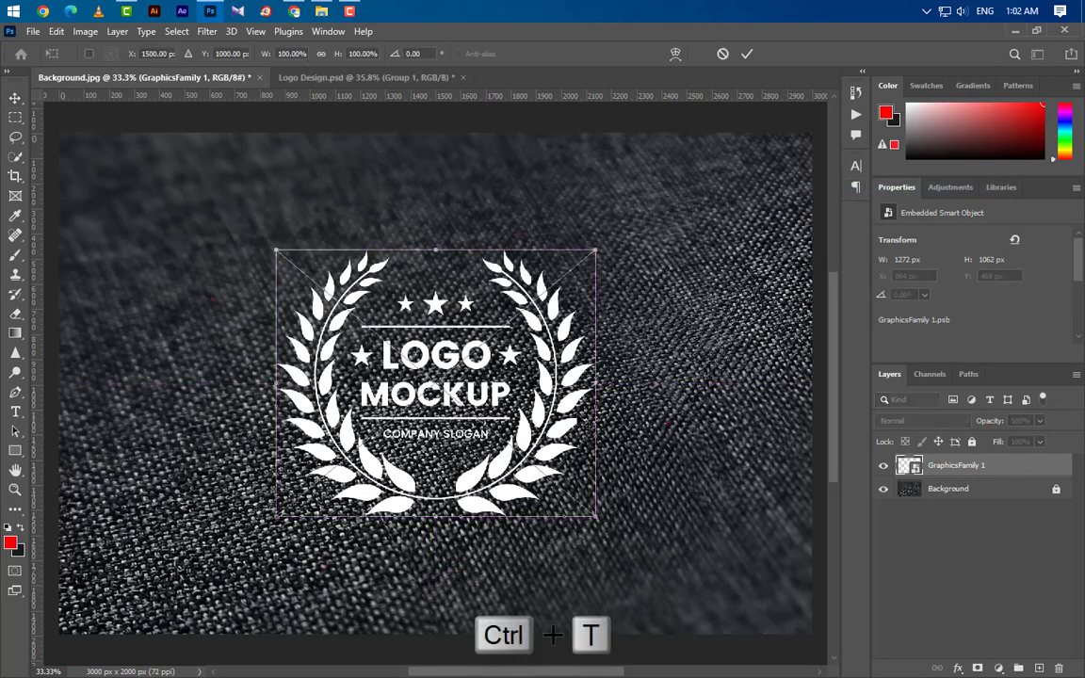
pyautogui.rightClick(544, 115)
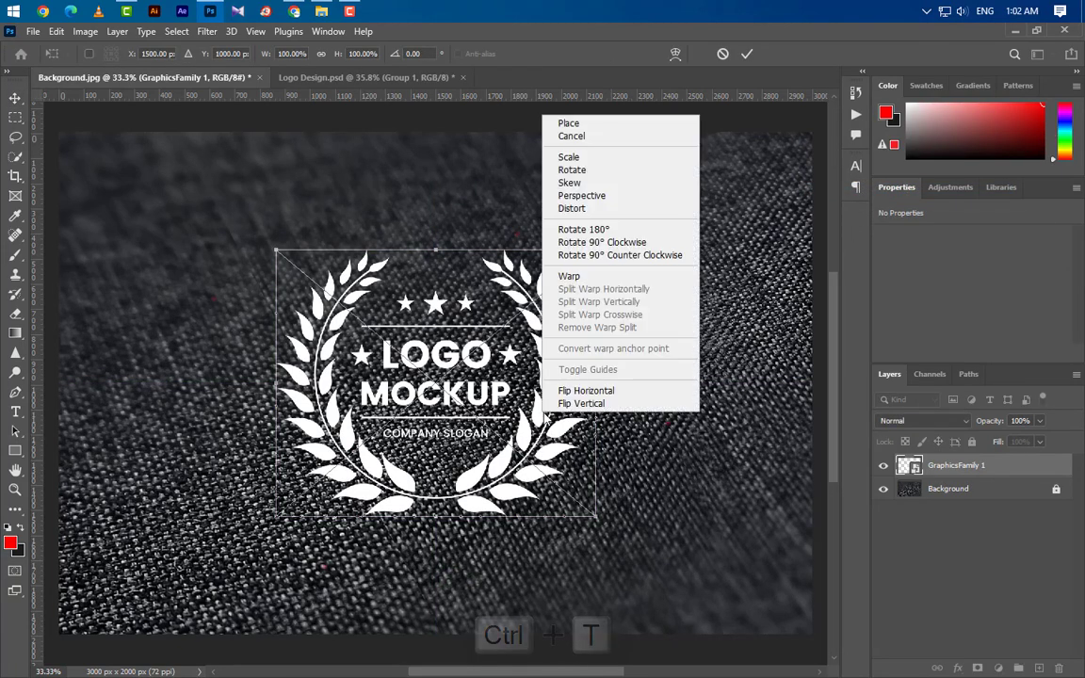
pyautogui.click(574, 208)
pyautogui.moveTo(592, 251); pyautogui.dragTo(519, 243)
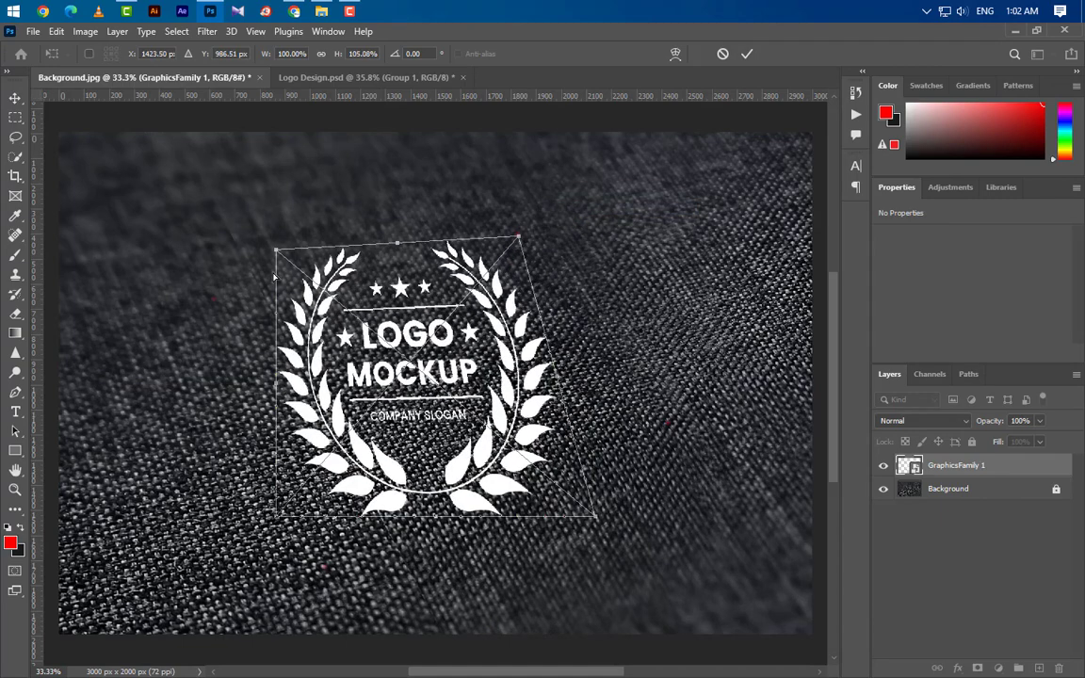
pyautogui.moveTo(274, 252); pyautogui.dragTo(217, 301)
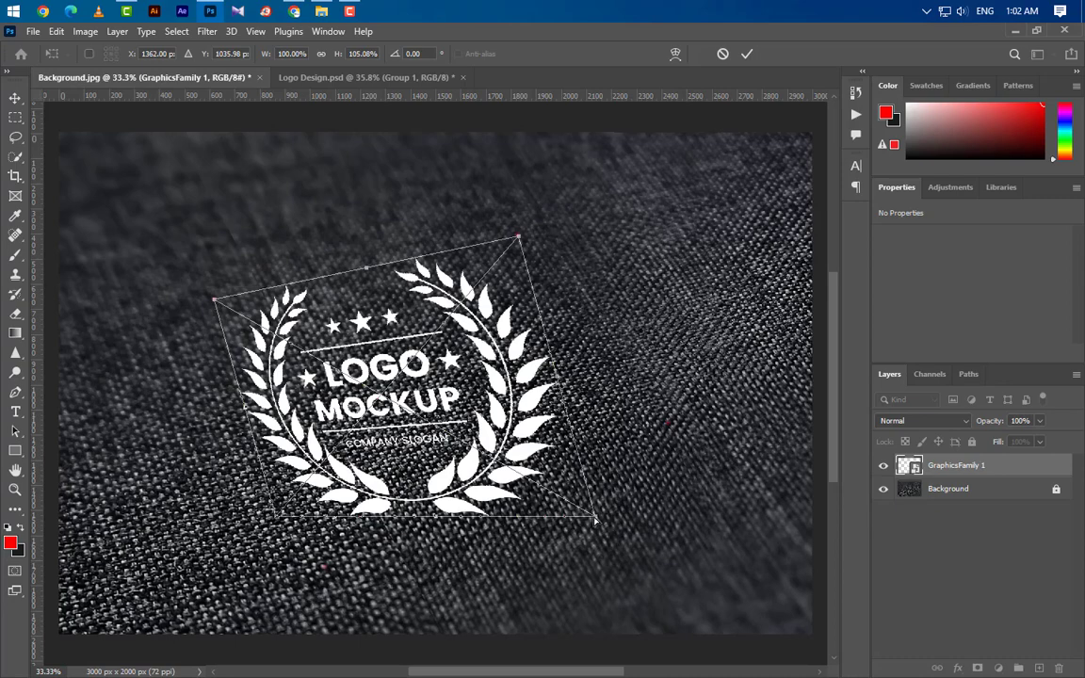
pyautogui.moveTo(596, 516); pyautogui.dragTo(667, 421)
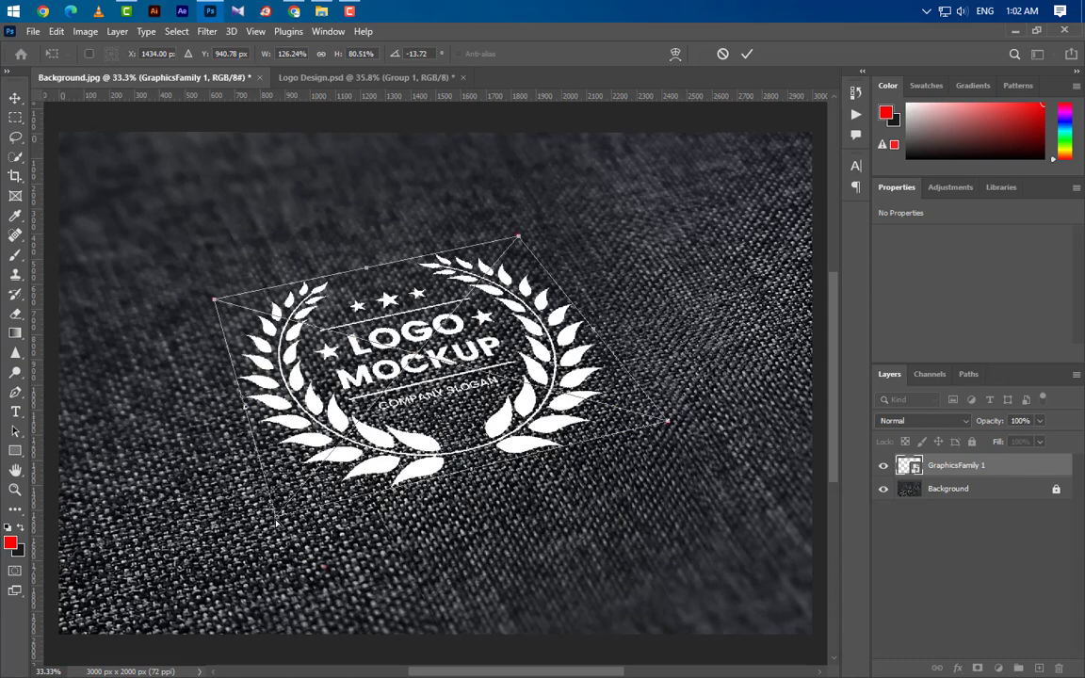
pyautogui.moveTo(277, 519); pyautogui.dragTo(325, 568)
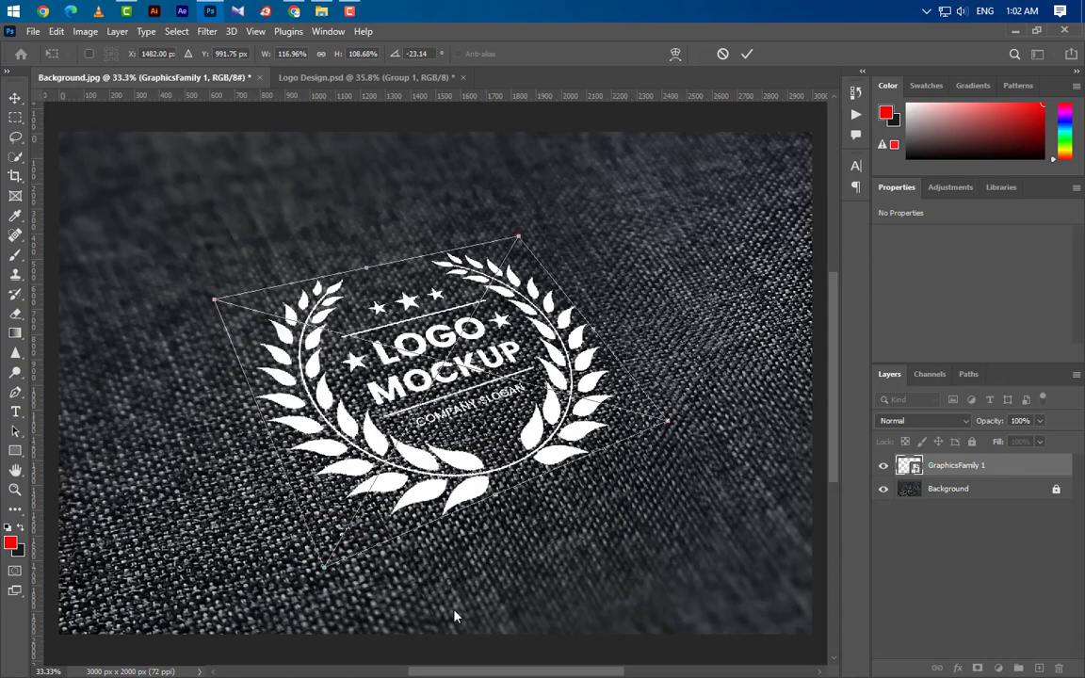
pyautogui.click(746, 55)
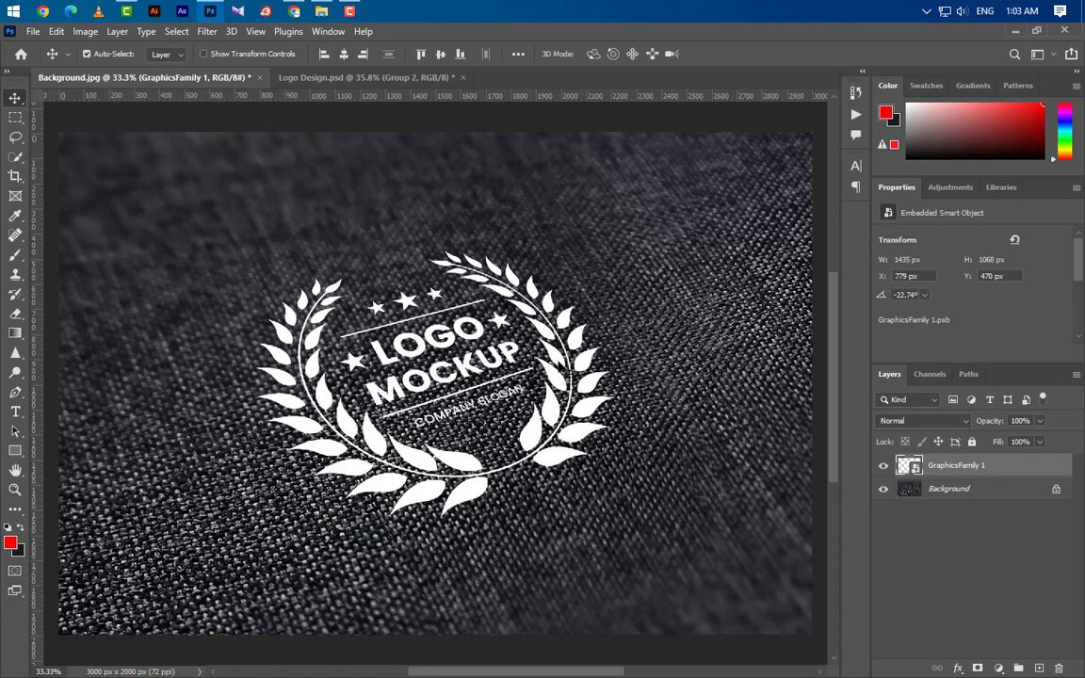
# Step: Rename the logo's smart object layer as GraphicsFamily
pyautogui.doubleClick(976, 467)
pyautogui.click(990, 467)
pyautogui.press('BackSpace')
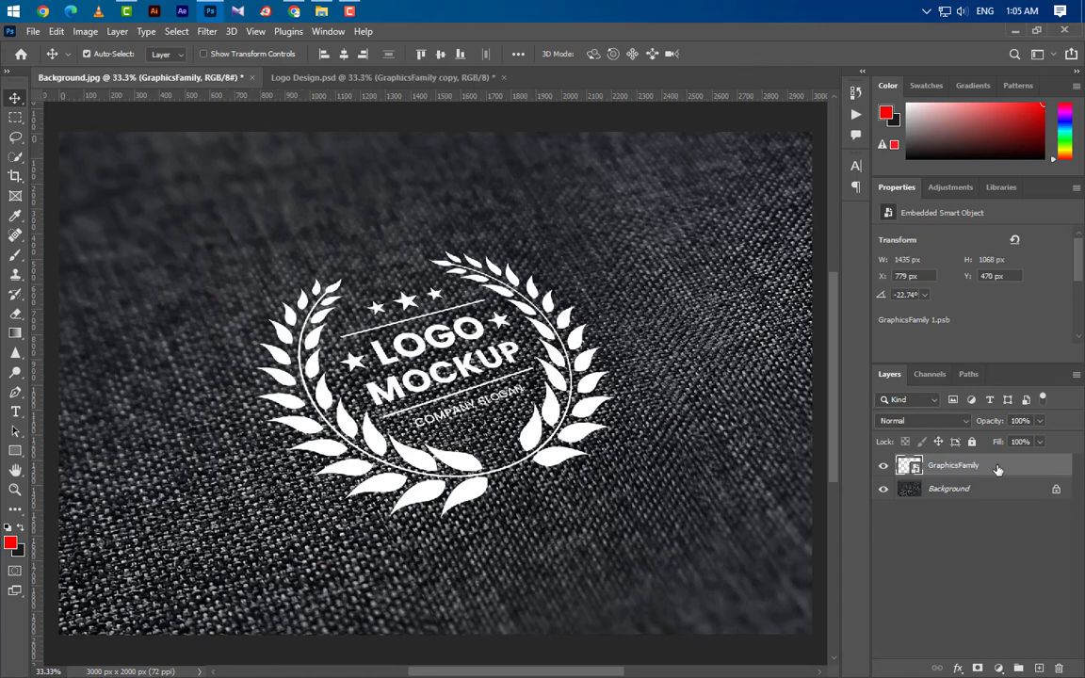
# Step: Apply a Color Overlay in black (000000) to the GraphicsFamily layer, with Normal blend mode and 100% opacity
pyautogui.rightClick(999, 465)
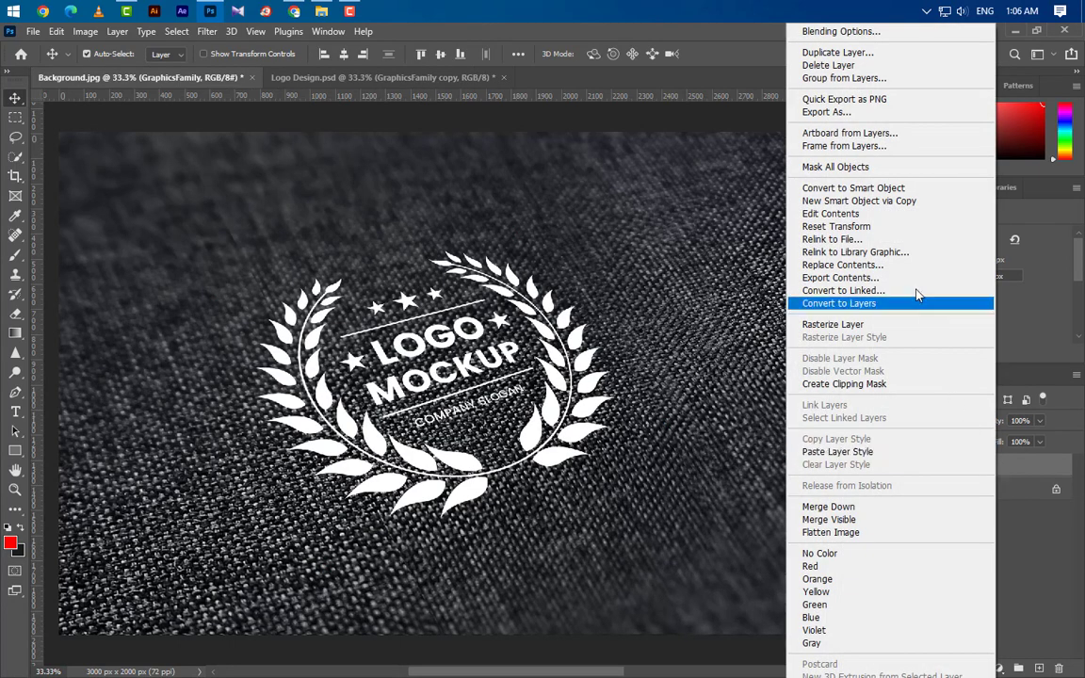
pyautogui.click(829, 31)
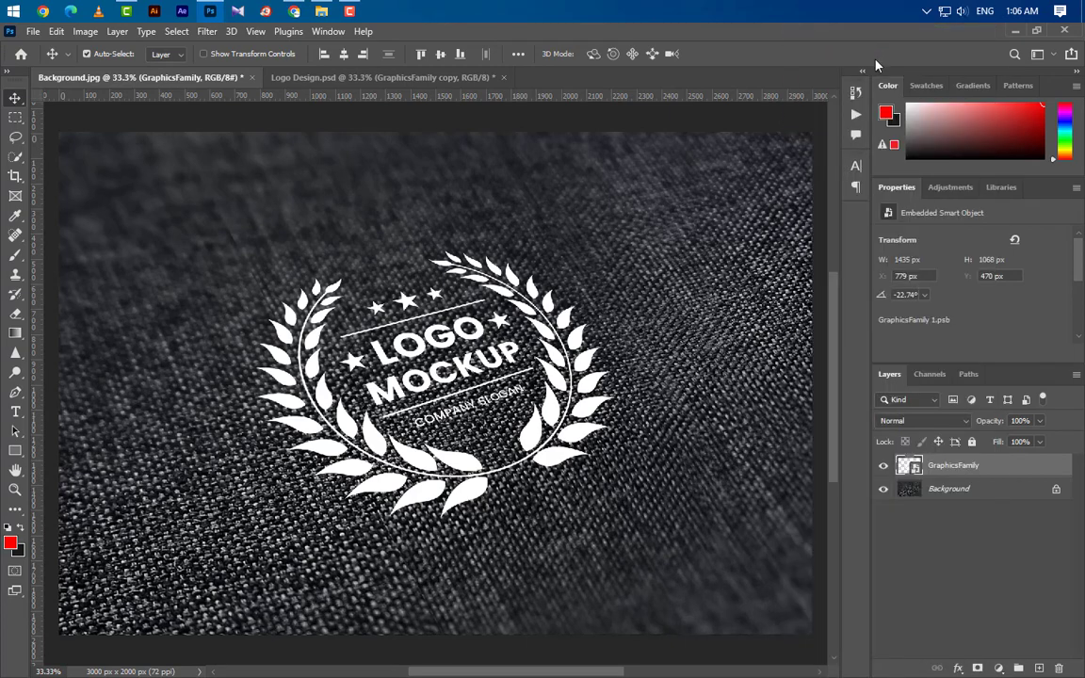
pyautogui.click(546, 431)
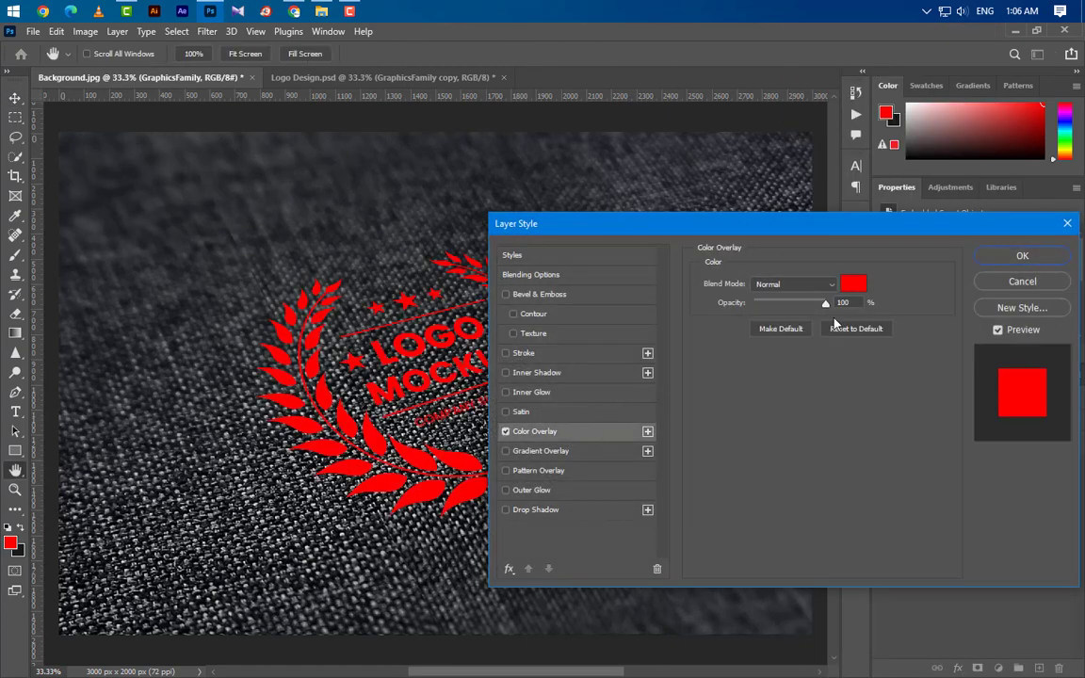
pyautogui.click(853, 283)
pyautogui.click(164, 613)
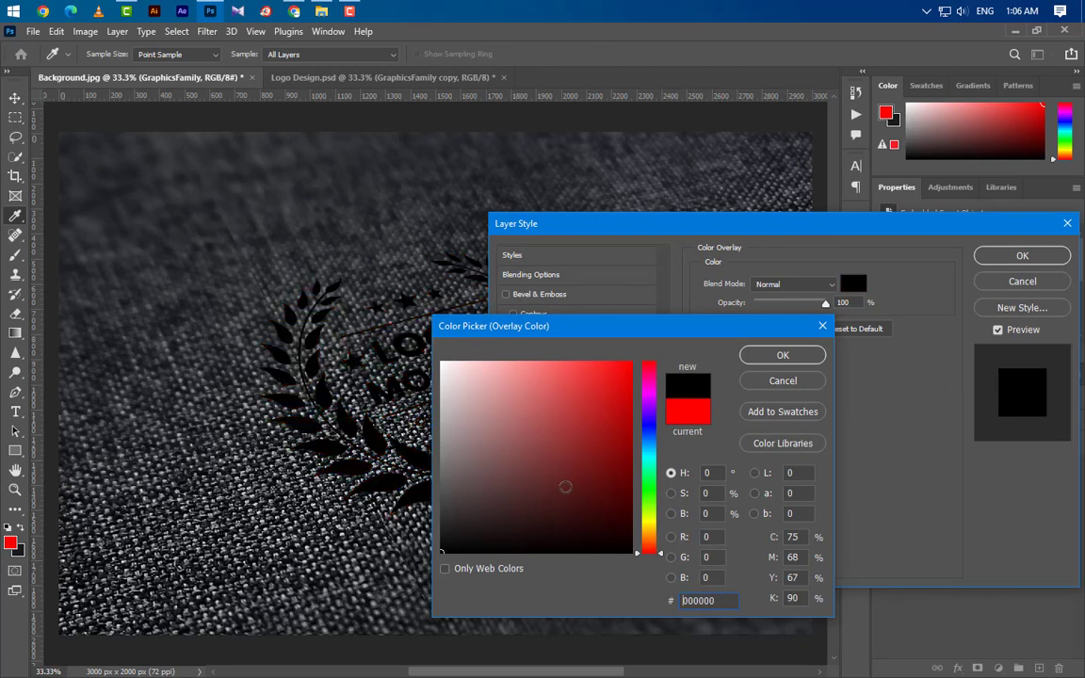
pyautogui.click(783, 354)
pyautogui.click(1018, 256)
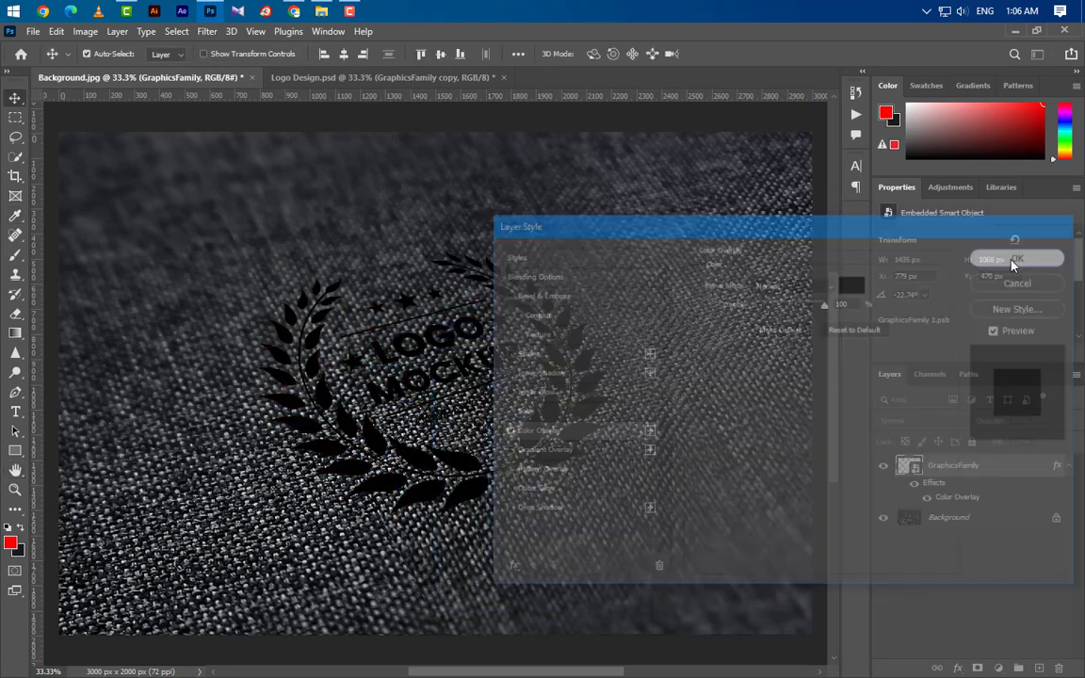
# Step: Apply a Gaussian Blur smart filter with a 20-pixel radius to the GraphicsFamily layer
pyautogui.click(207, 31)
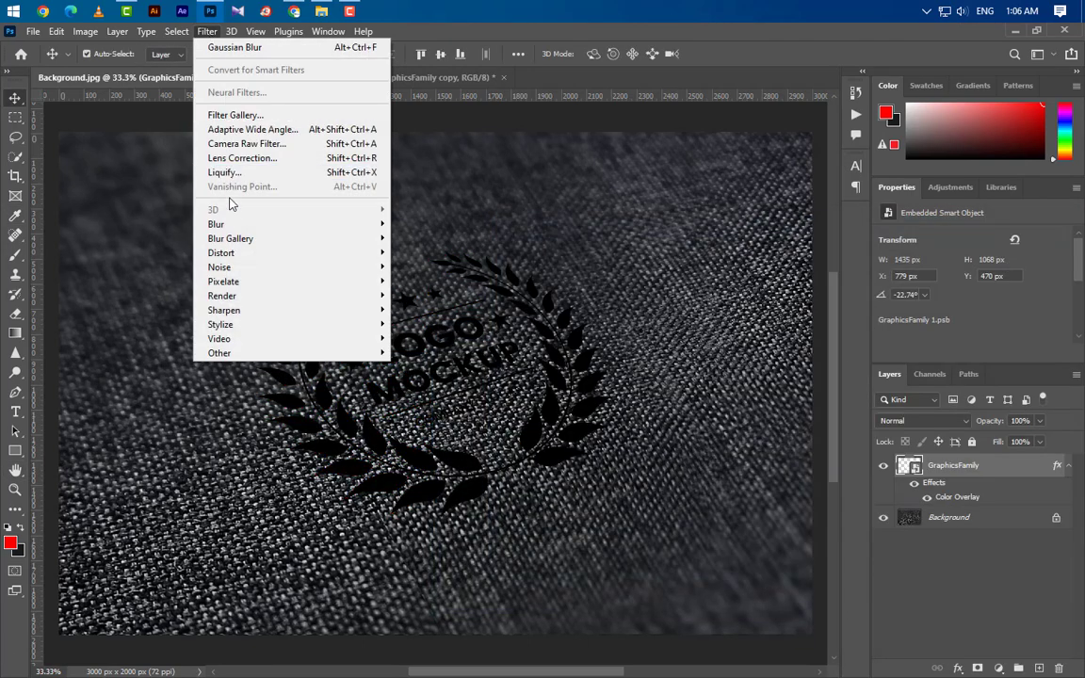
pyautogui.moveTo(317, 225)
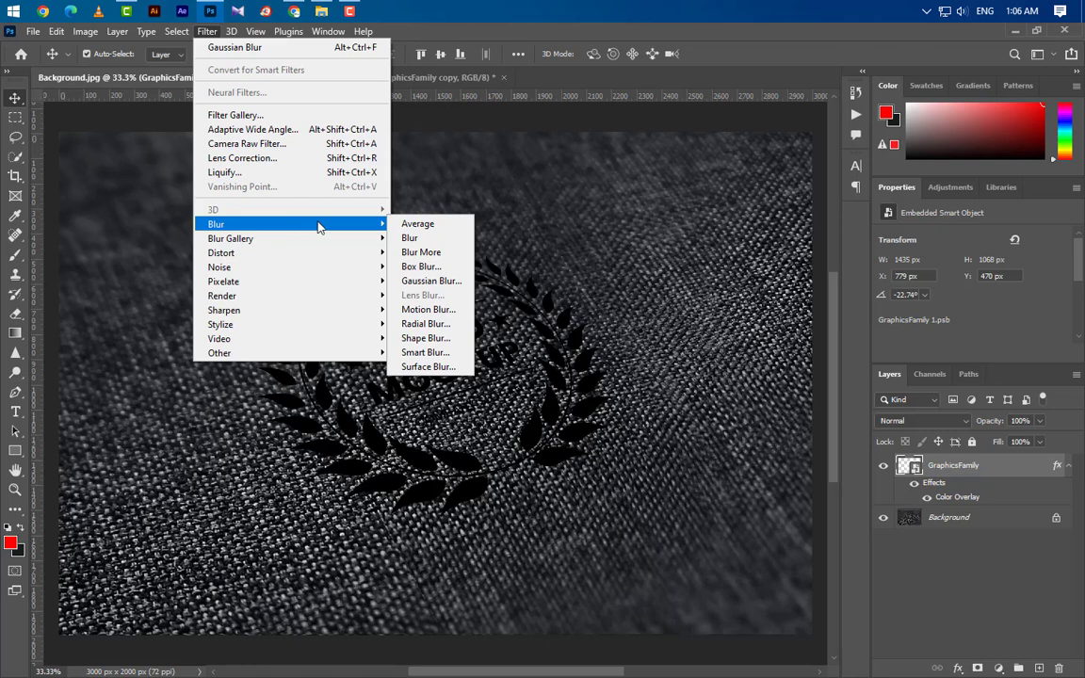
pyautogui.click(428, 279)
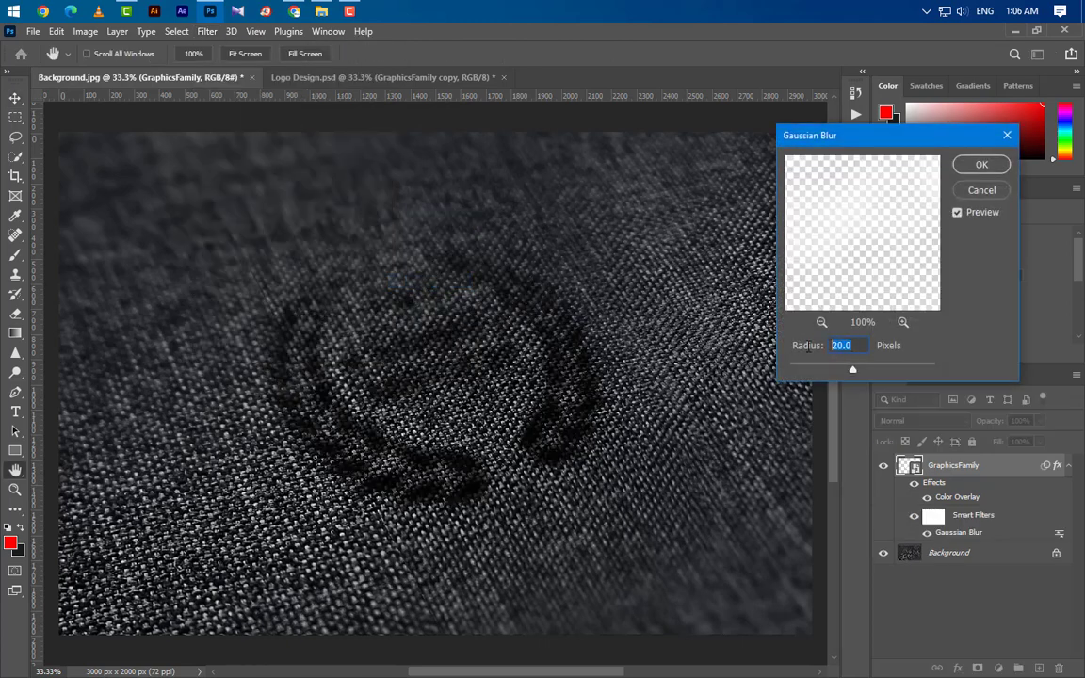
pyautogui.click(981, 164)
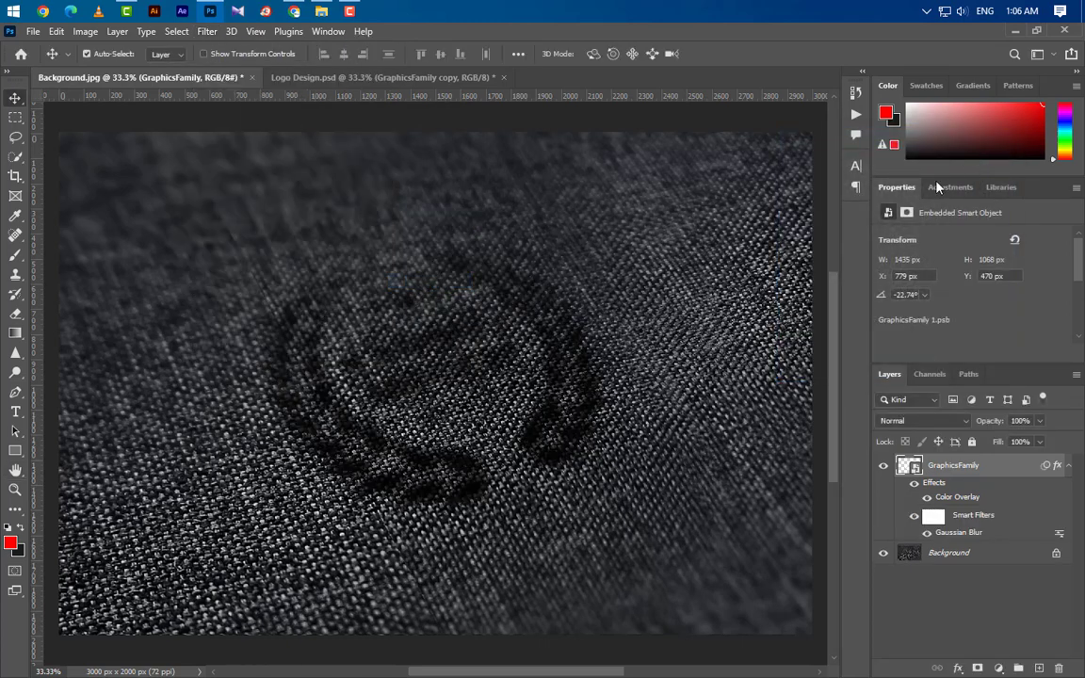
# Step: Add a Motion Blur smart filter to the GraphicsFamily layer with a 90° angle and a distance of 200 pixels
pyautogui.click(207, 32)
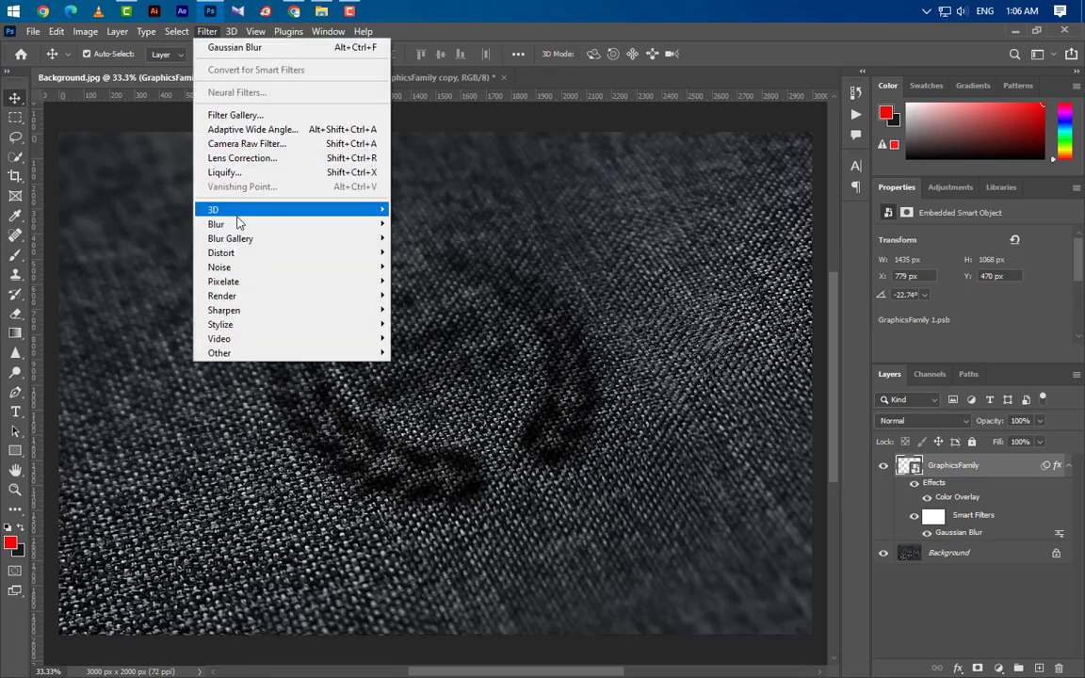
pyautogui.moveTo(240, 224)
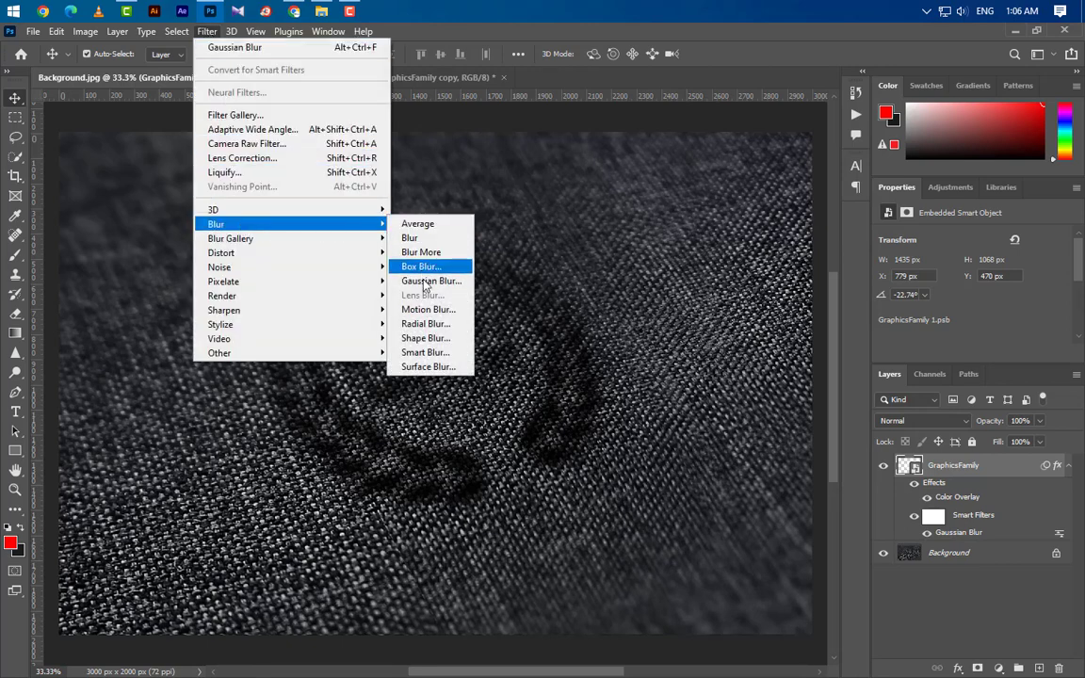
pyautogui.click(420, 309)
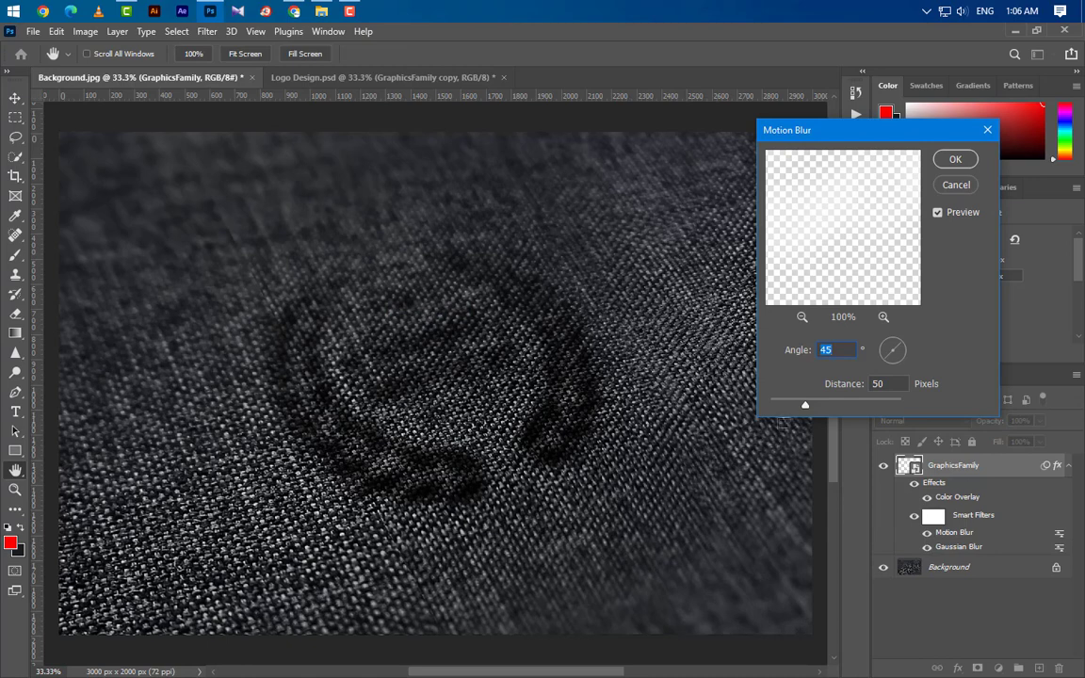
pyautogui.write('9')
pyautogui.write('200')
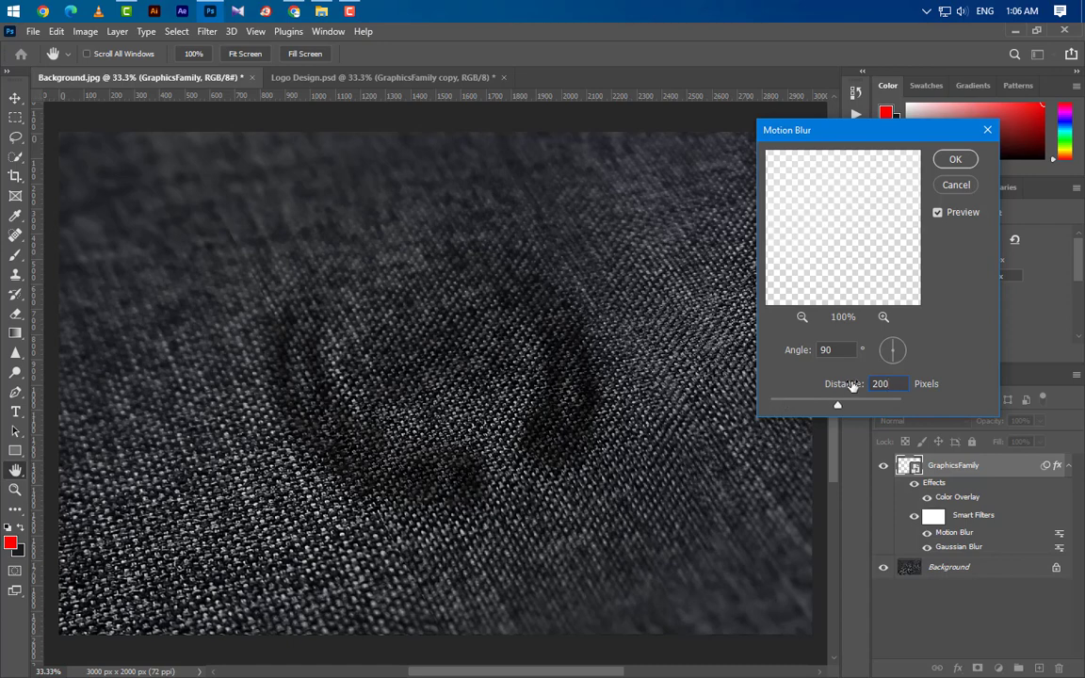
pyautogui.click(955, 162)
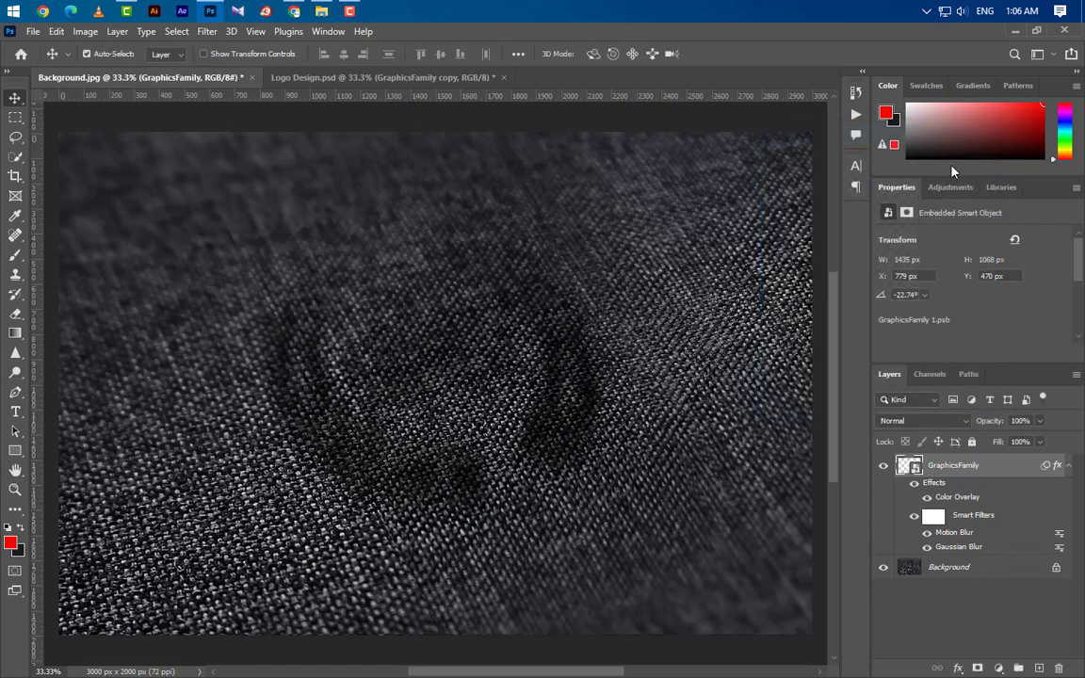
# Step: Set the GraphicsFamily layer's opacity to 40%
pyautogui.click(1000, 421)
pyautogui.write('40')
pyautogui.press('Return')
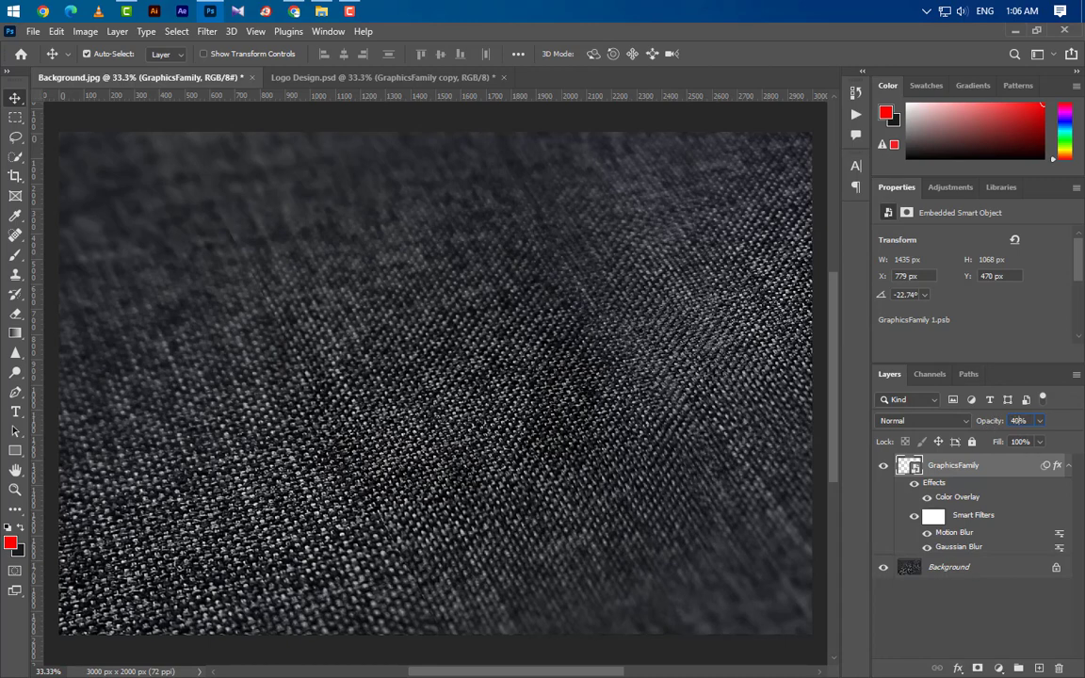
# Step: Duplicate the GraphicsFamily layer within the same document and set the copy's opacity to 25%
pyautogui.rightClick(1000, 469)
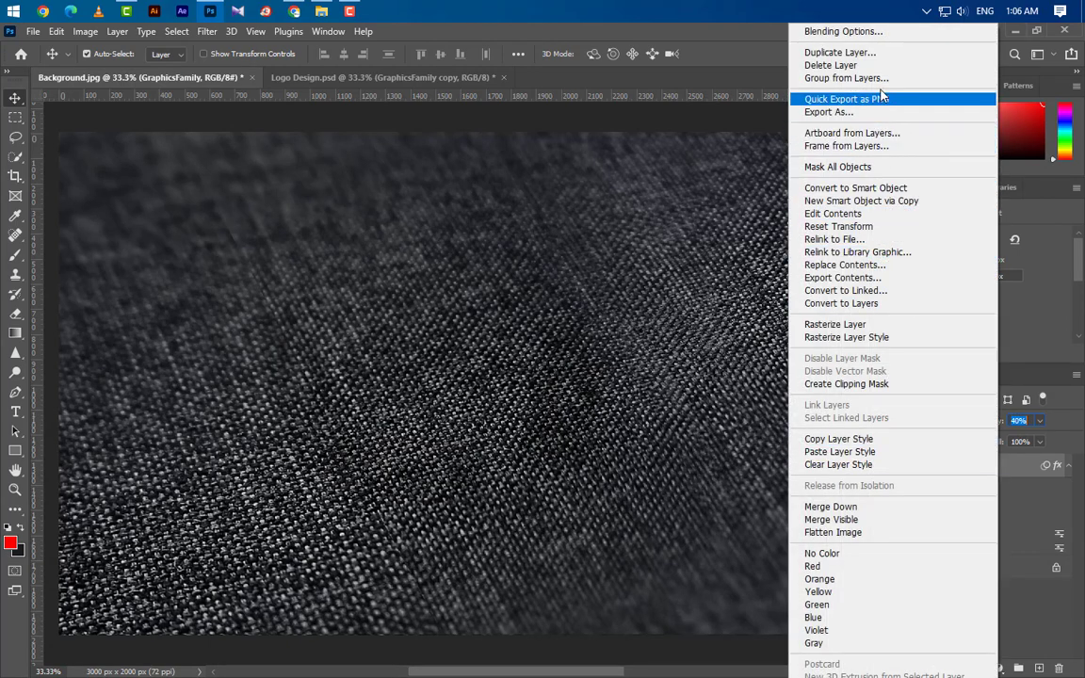
pyautogui.click(876, 53)
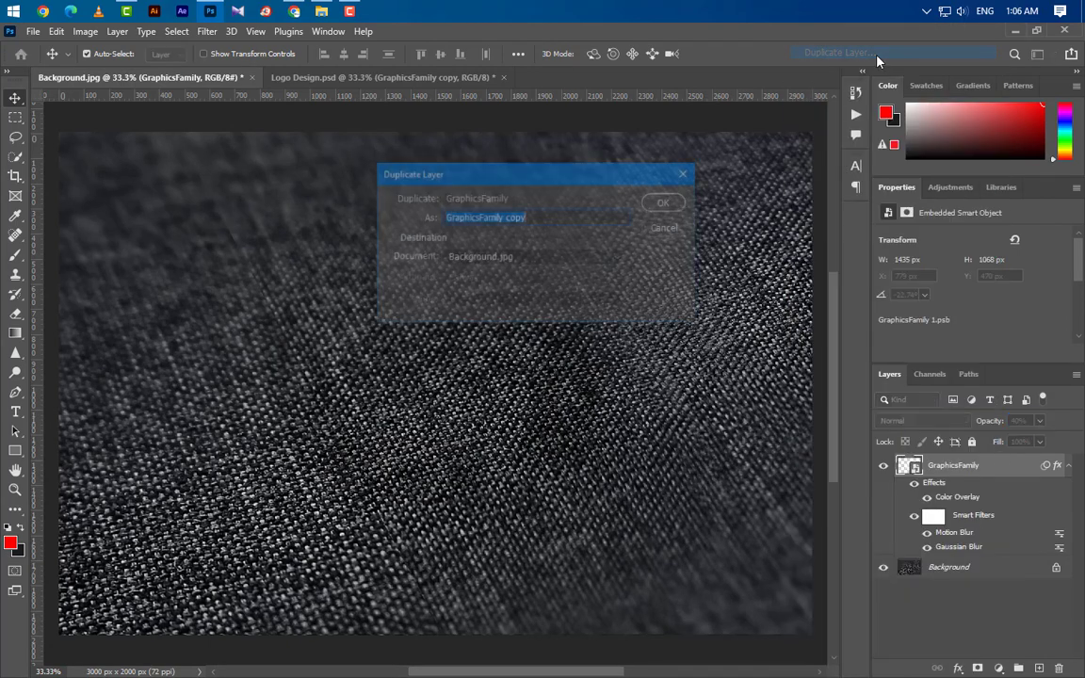
pyautogui.click(665, 203)
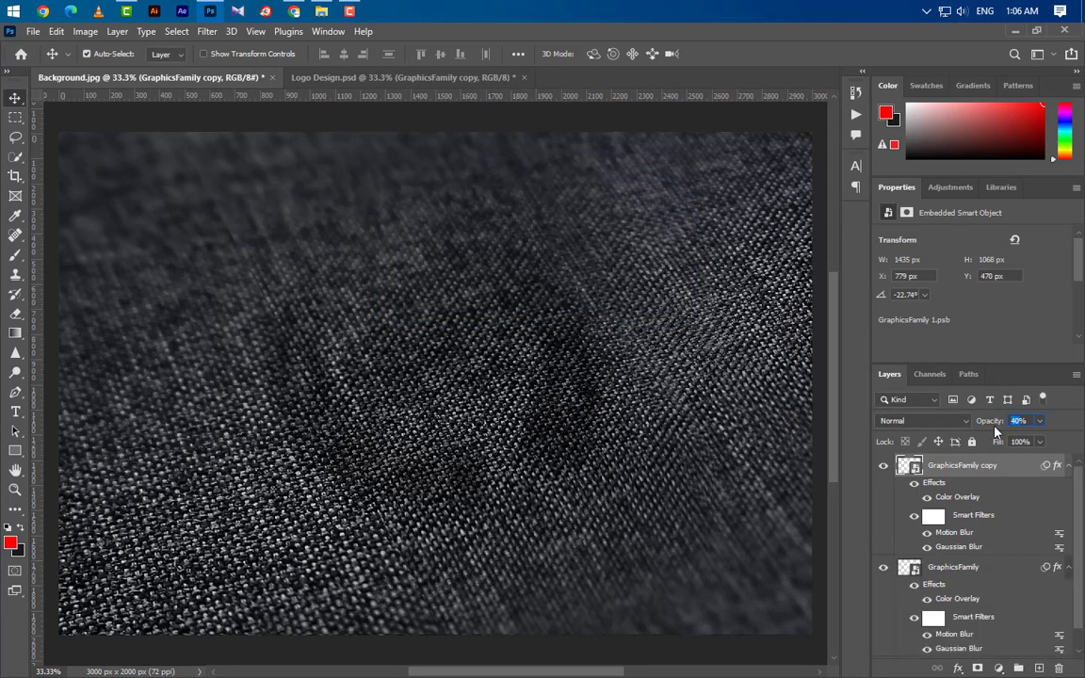
pyautogui.write('25')
# Step: Set the Motion Blur distance on the GraphicsFamily copy layer to 50 pixels
pyautogui.doubleClick(954, 533)
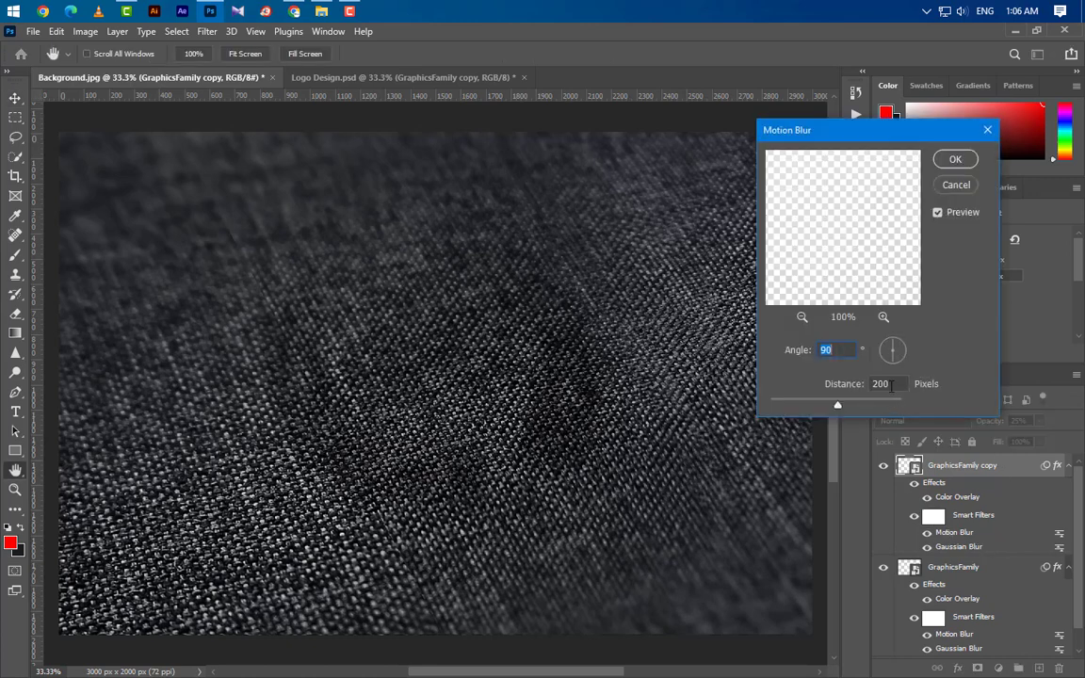
pyautogui.press('Tab')
pyautogui.write('50')
pyautogui.click(954, 160)
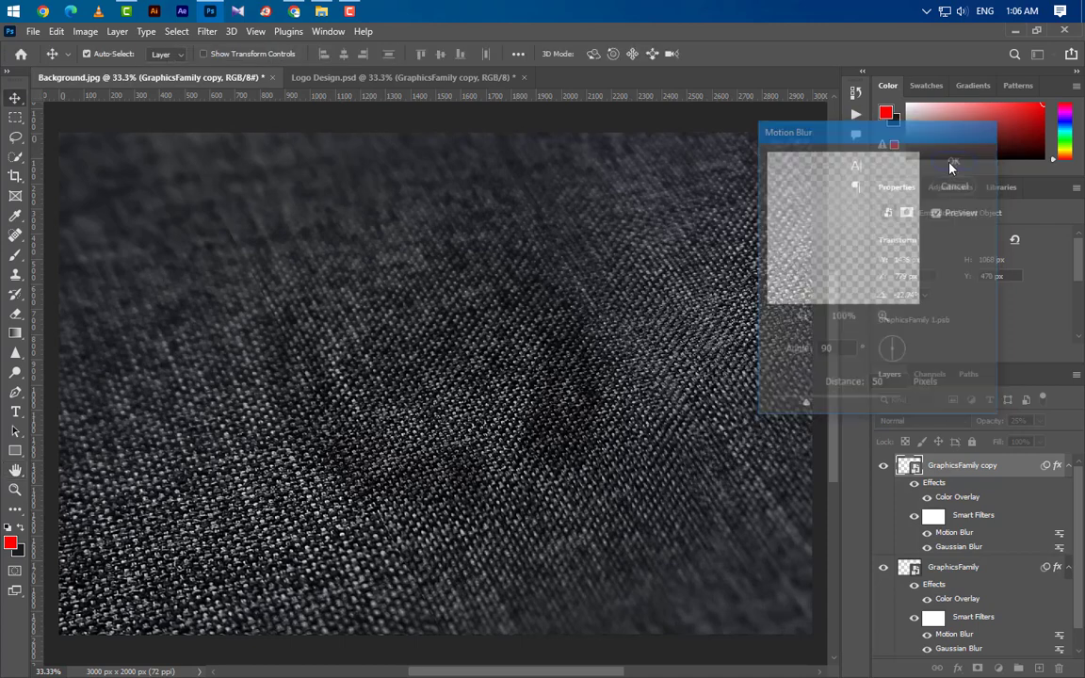
# Step: Set the Gaussian Blur radius on the GraphicsFamily copy layer to 8 pixels
pyautogui.doubleClick(955, 551)
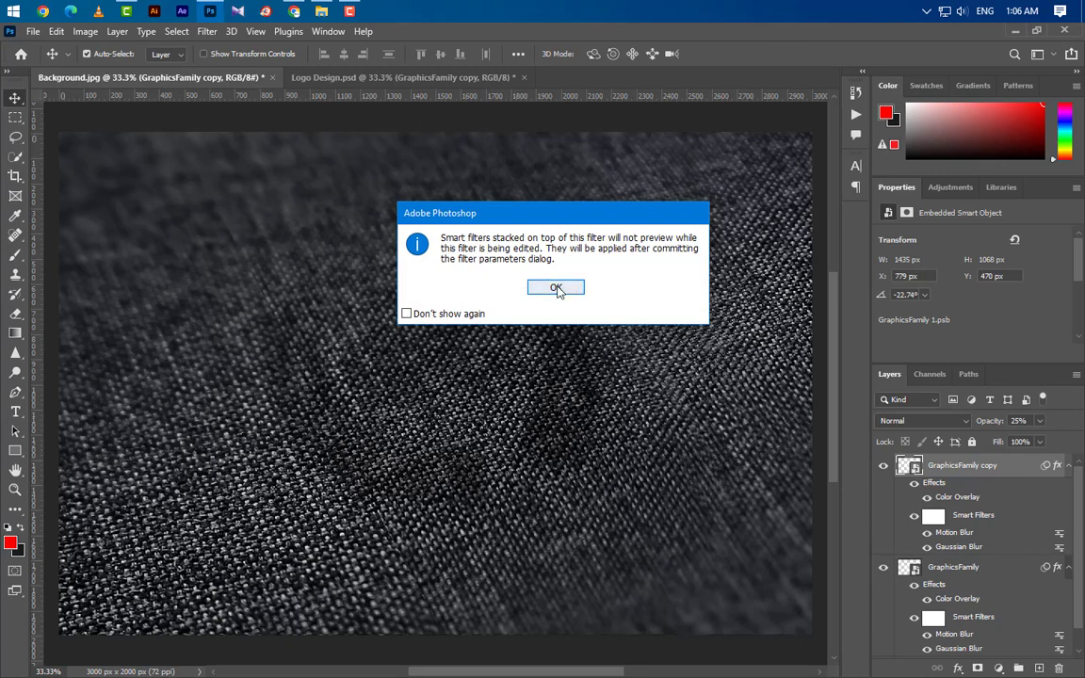
pyautogui.click(557, 287)
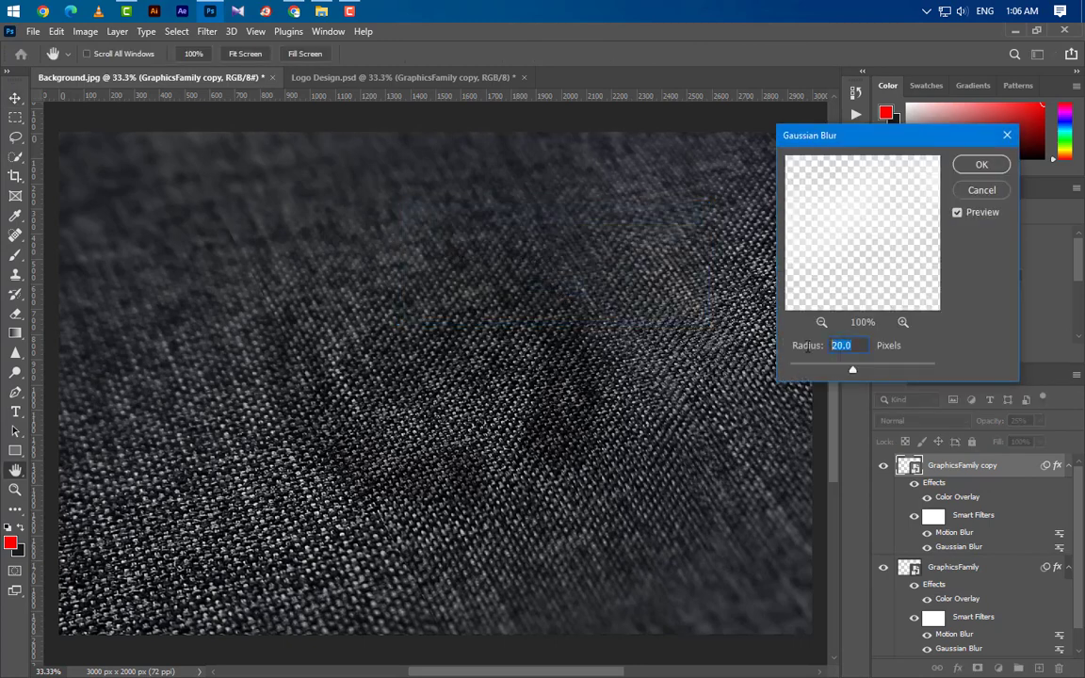
pyautogui.write('8')
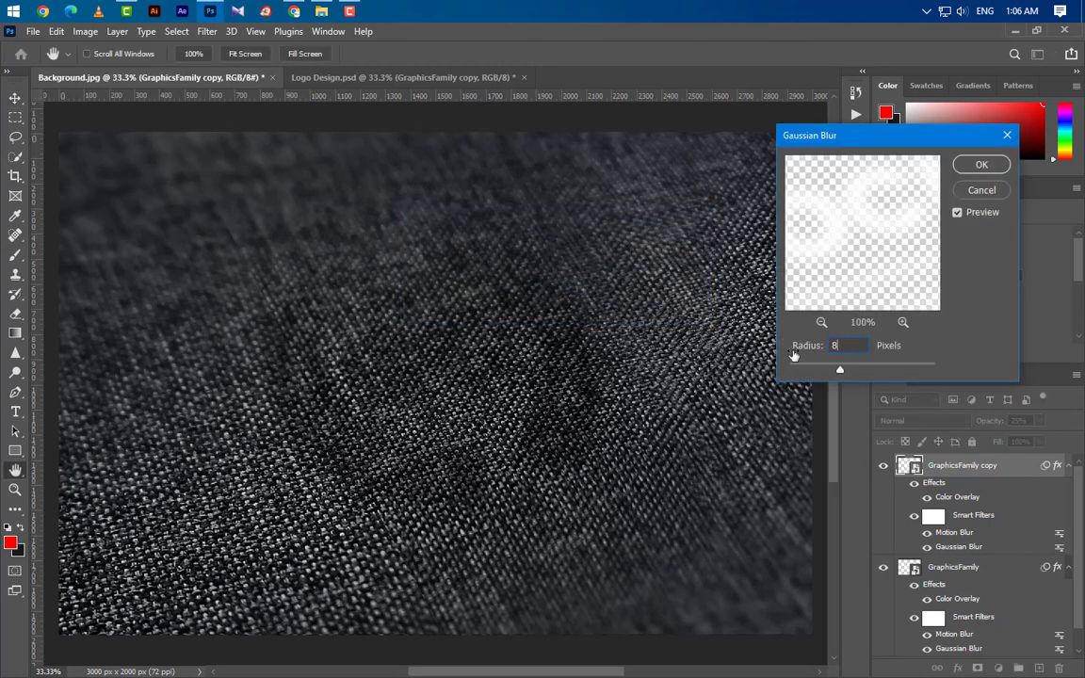
pyautogui.click(980, 166)
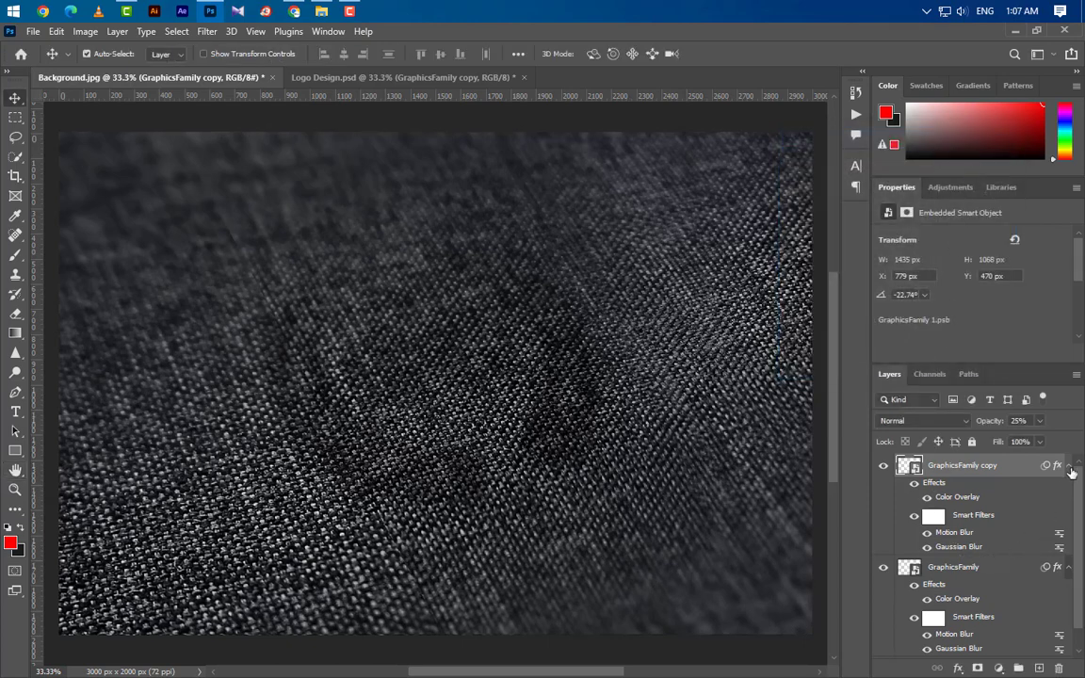
# Step: Collapse the effect lists of the logo layers and duplicate the GraphicsFamily copy layer
pyautogui.click(1069, 465)
pyautogui.rightClick(1022, 488)
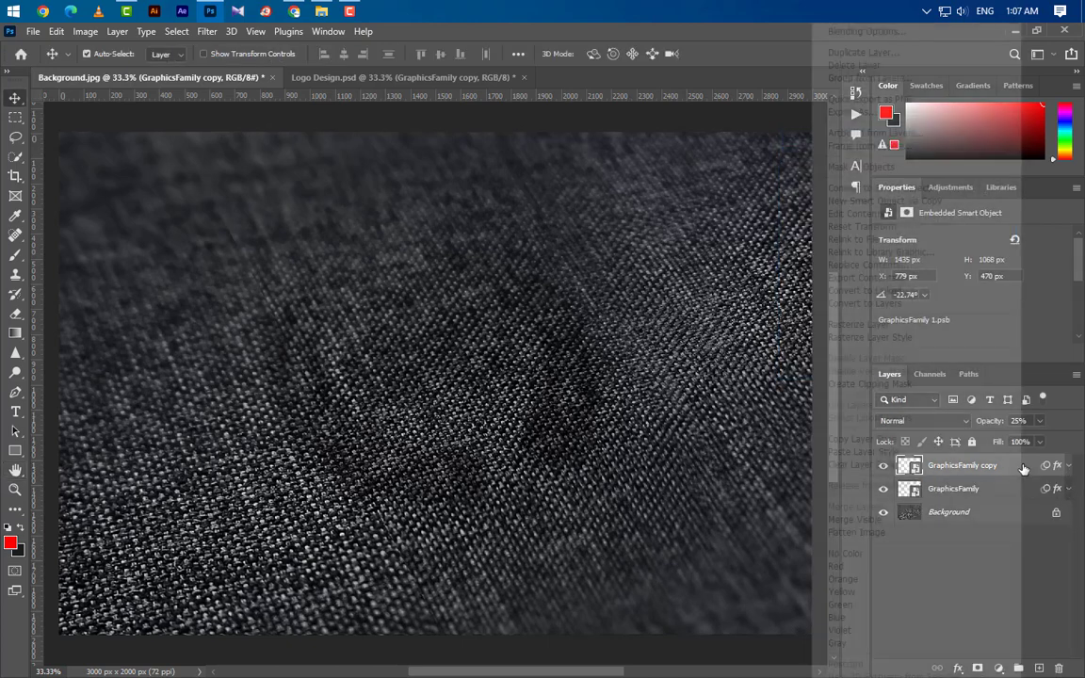
pyautogui.click(853, 52)
pyautogui.click(669, 204)
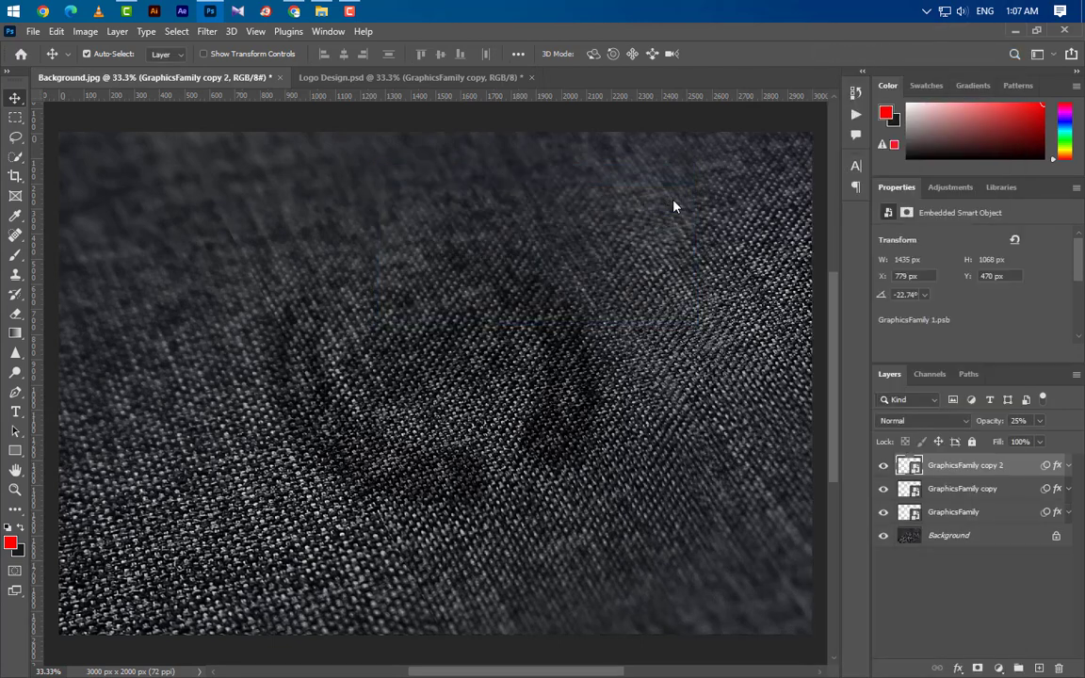
# Step: Clear the layer style from GraphicsFamily copy 2 and add a Pattern Overlay effect to that layer
pyautogui.rightClick(1018, 486)
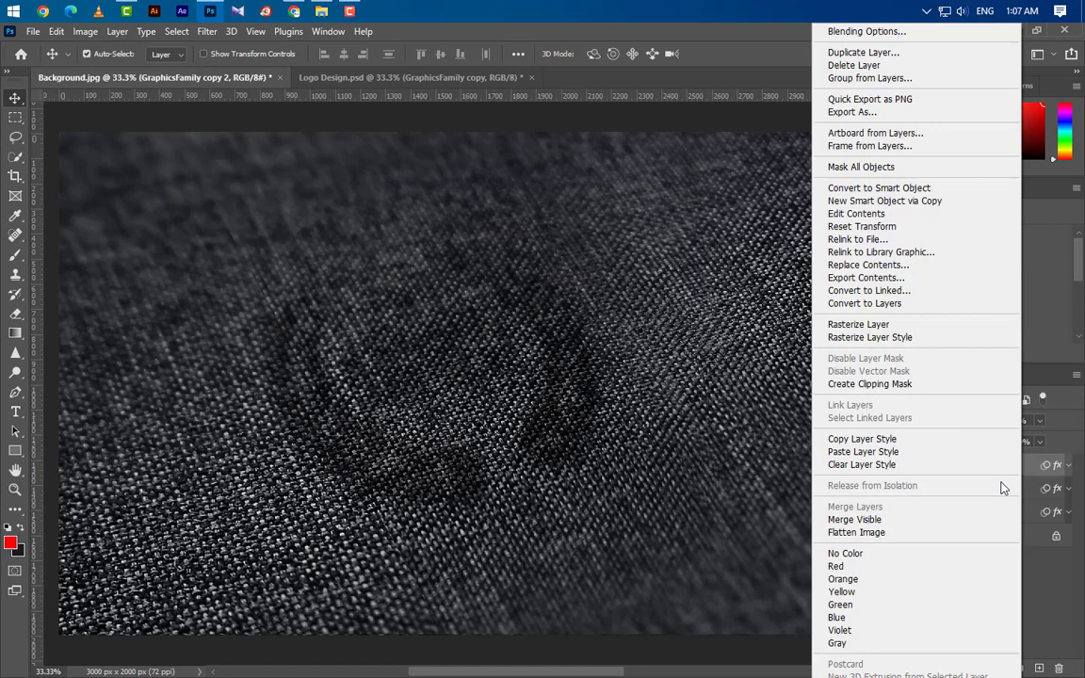
pyautogui.click(866, 465)
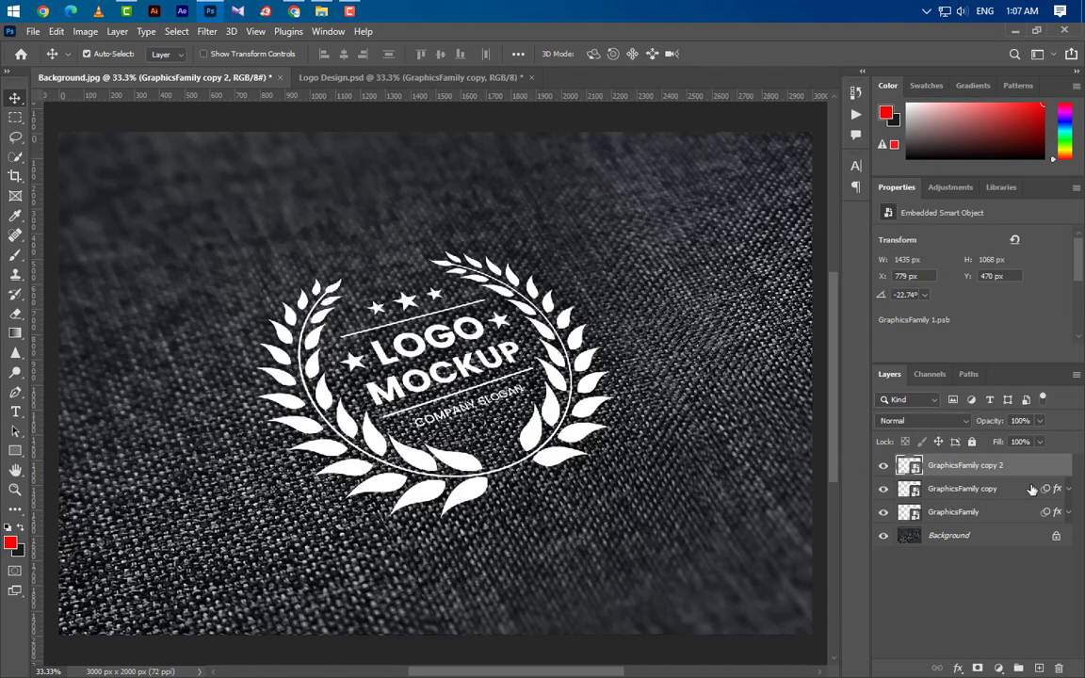
pyautogui.rightClick(1026, 471)
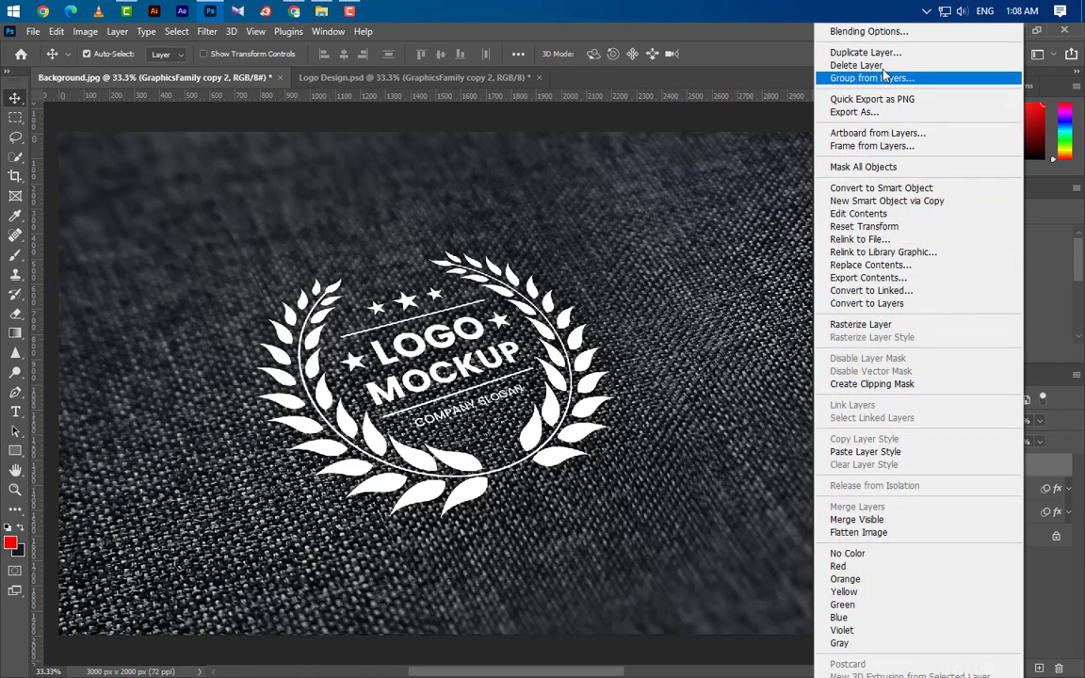
pyautogui.click(869, 31)
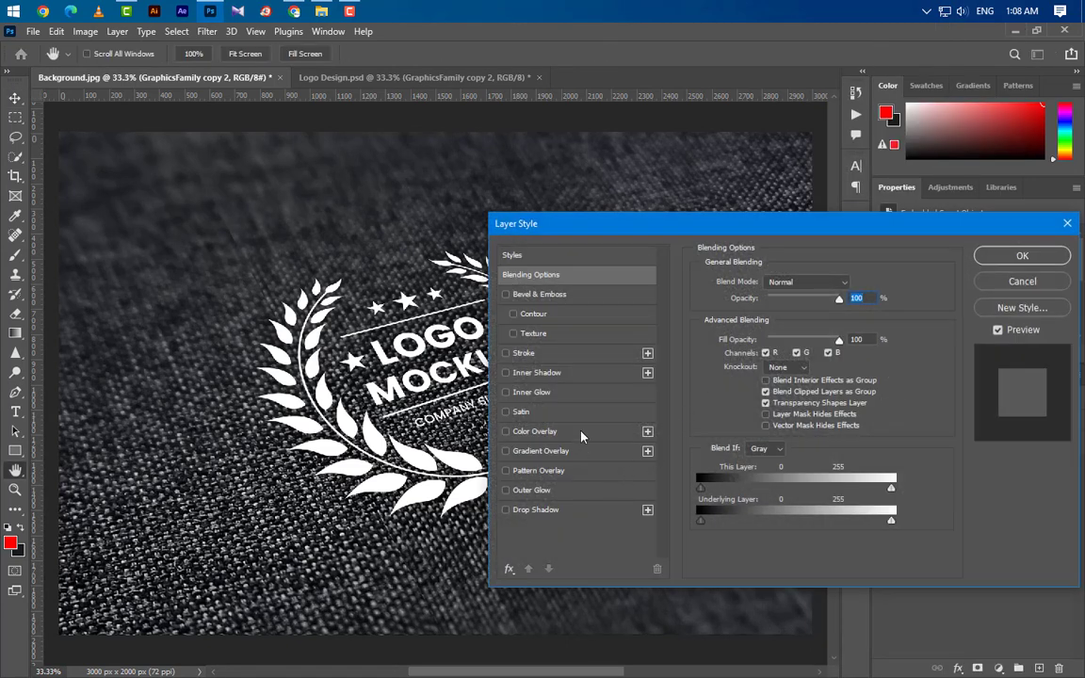
pyautogui.click(582, 472)
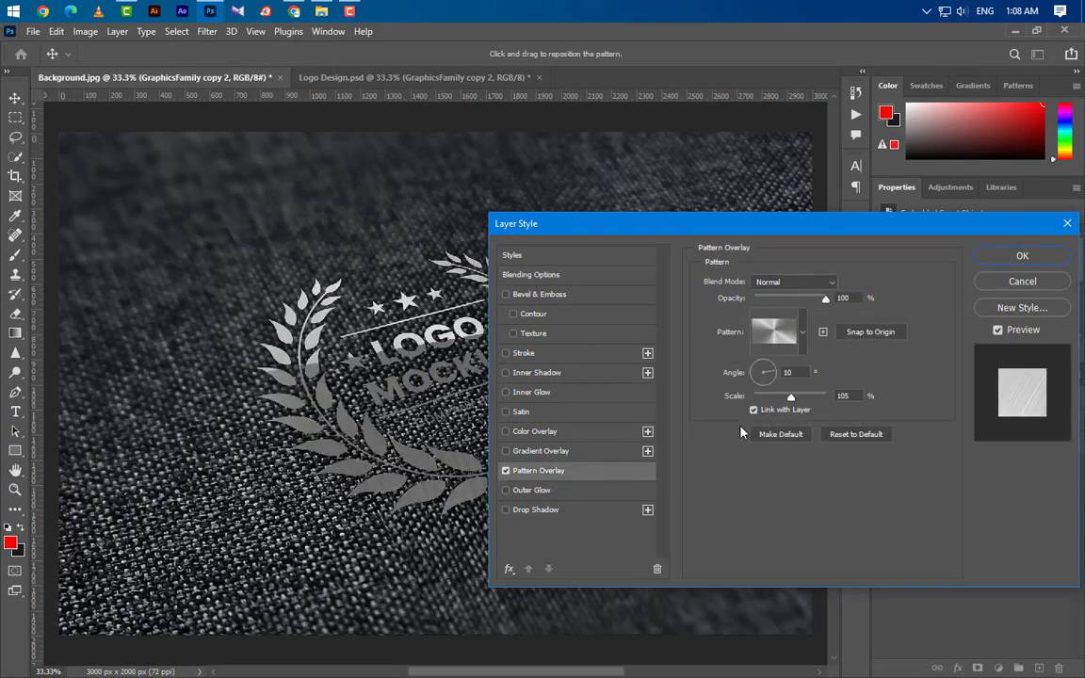
# Step: Shift the metallic pattern on the logo, using 100% opacity, a 10° angle and 105% scale for the overlay
pyautogui.click(852, 298)
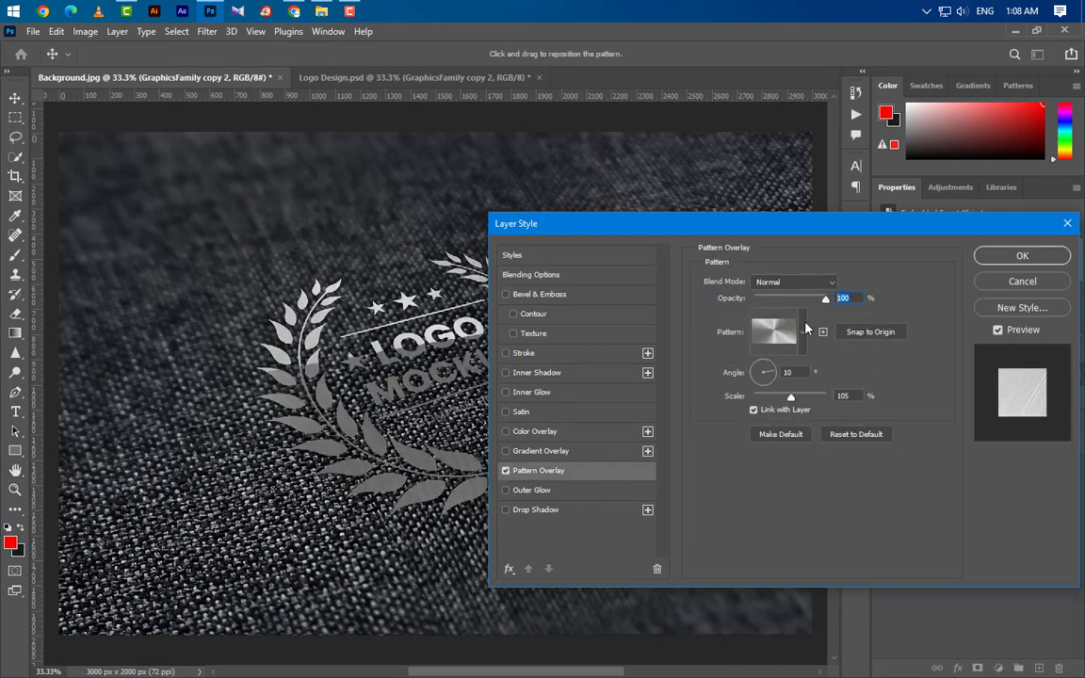
pyautogui.press('Tab')
pyautogui.press('Tab')
pyautogui.moveTo(721, 225); pyautogui.dragTo(859, 193)
pyautogui.moveTo(447, 369)
pyautogui.mouseDown()
pyautogui.moveTo(406, 337)
pyautogui.moveTo(448, 372)
pyautogui.moveTo(417, 372)
pyautogui.moveTo(459, 388)
pyautogui.mouseUp()
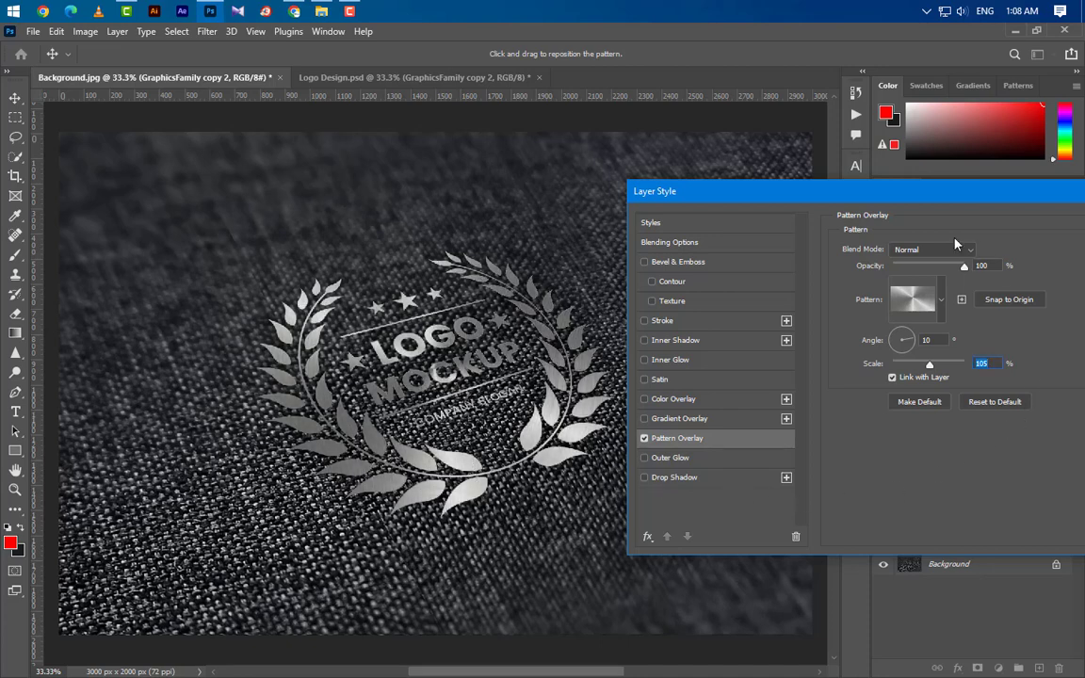
pyautogui.moveTo(919, 202); pyautogui.dragTo(911, 130)
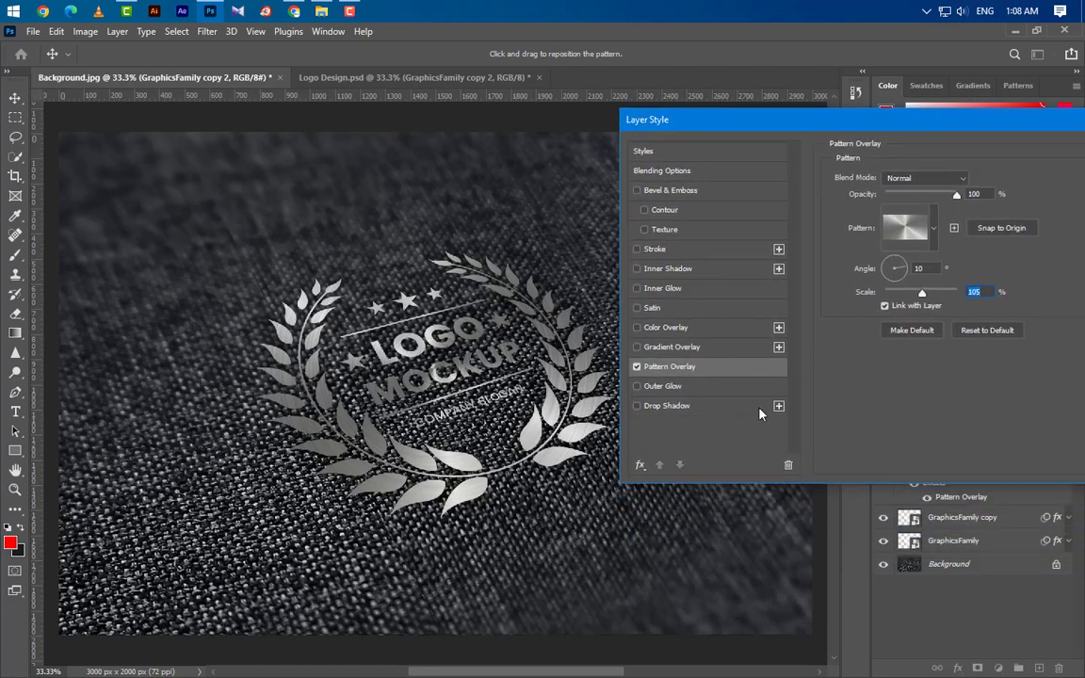
# Step: Add a Drop Shadow effect to the logo layer with Multiply blend mode and black (000000) as its color
pyautogui.click(726, 413)
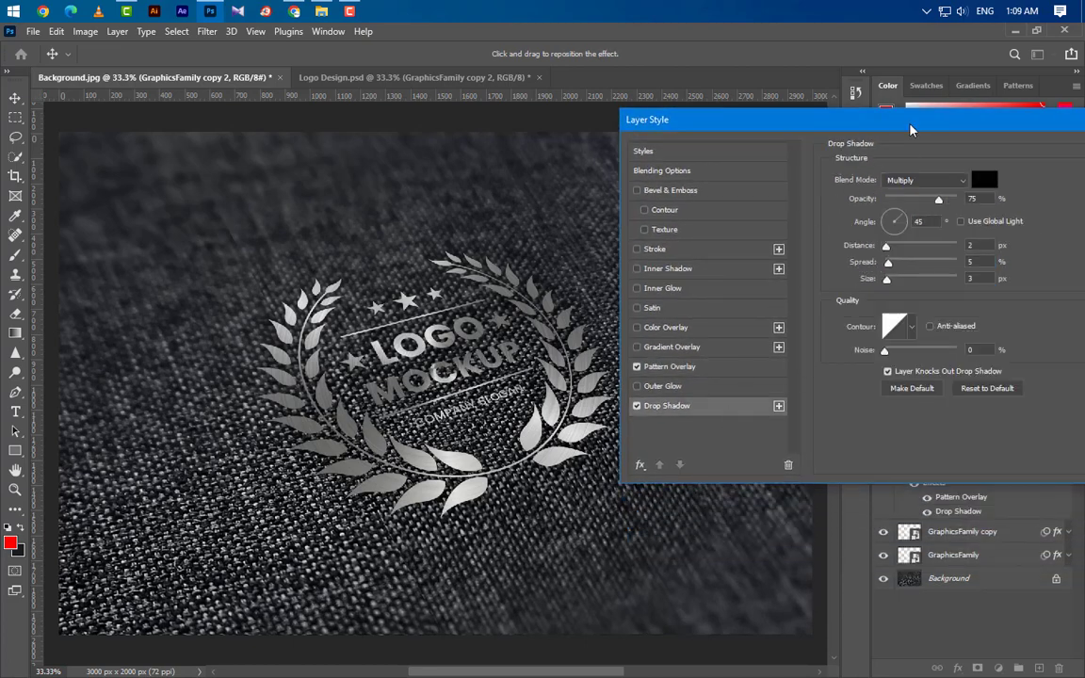
pyautogui.moveTo(819, 116); pyautogui.dragTo(773, 141)
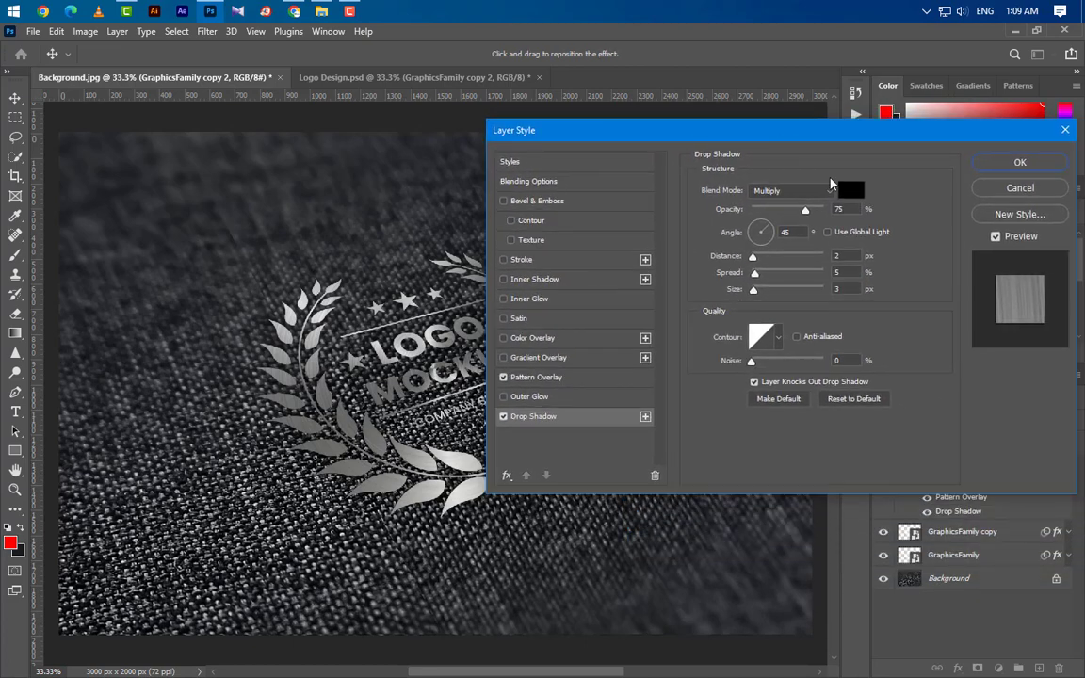
pyautogui.click(783, 192)
pyautogui.click(826, 250)
pyautogui.click(846, 192)
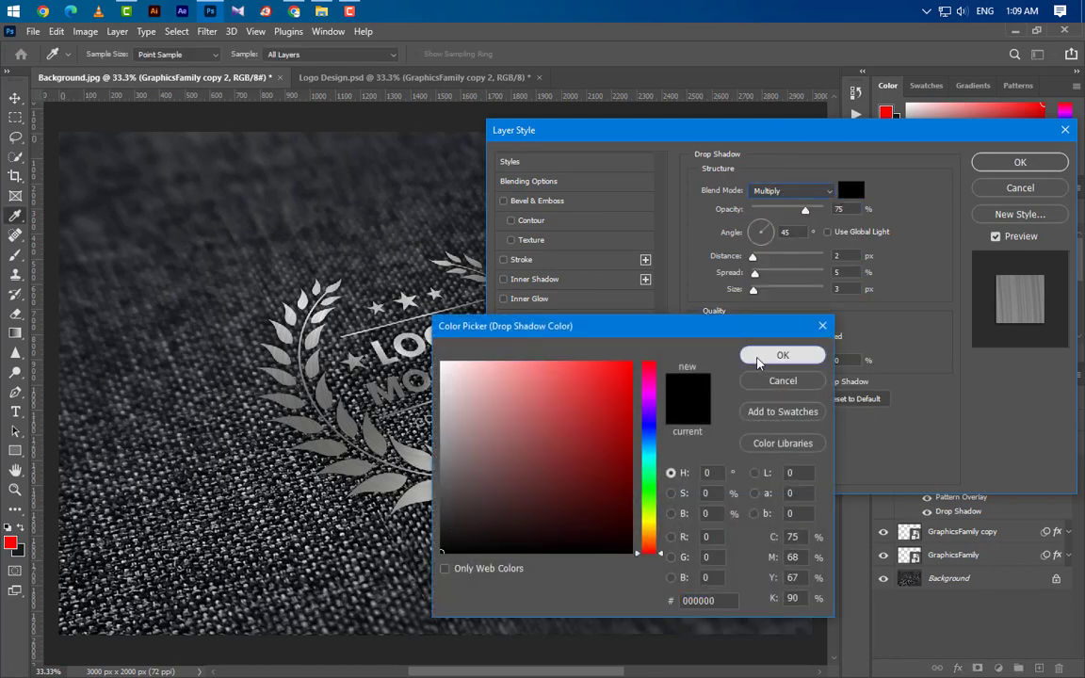
pyautogui.click(782, 356)
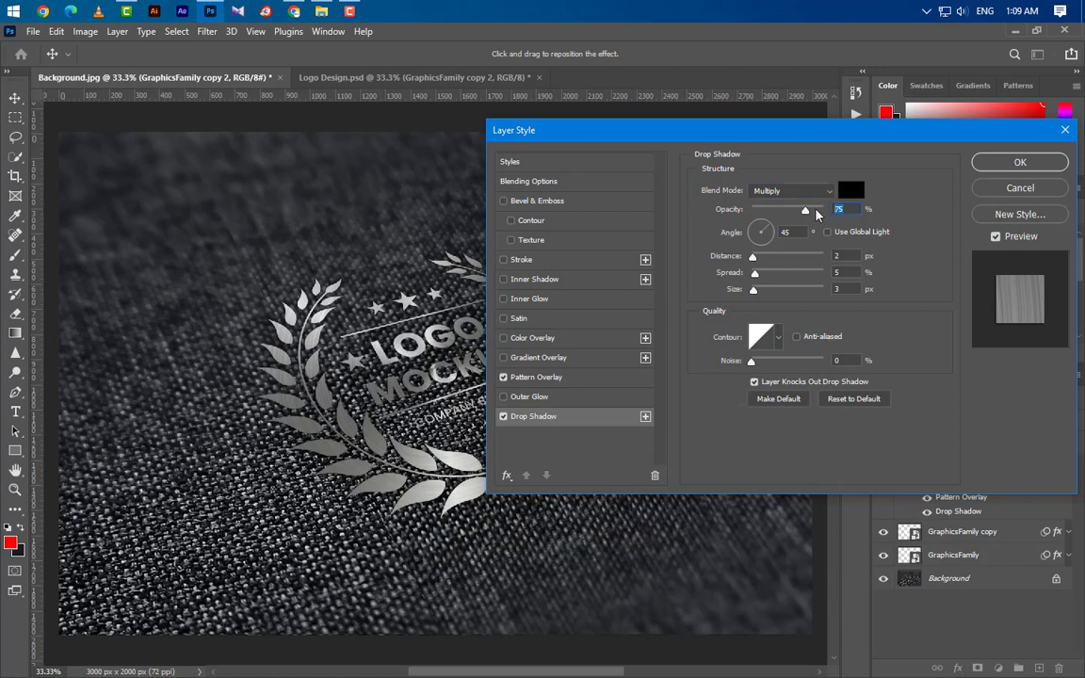
# Step: Set the drop shadow's opacity to 100%, angle to 20°, distance to 8 px, spread to 3% and size to 7 px
pyautogui.write('100')
pyautogui.press('Tab')
pyautogui.write('20')
pyautogui.press('Tab')
pyautogui.write('8')
pyautogui.press('Tab')
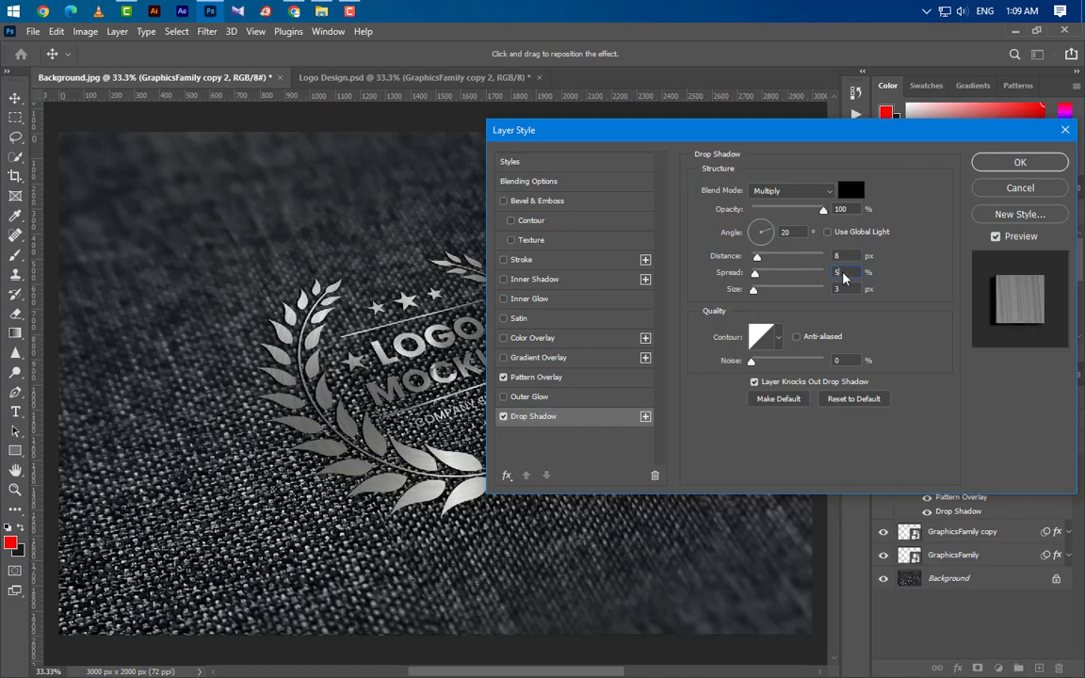
pyautogui.write('3')
pyautogui.press('Tab')
pyautogui.write('7')
pyautogui.press('Tab')
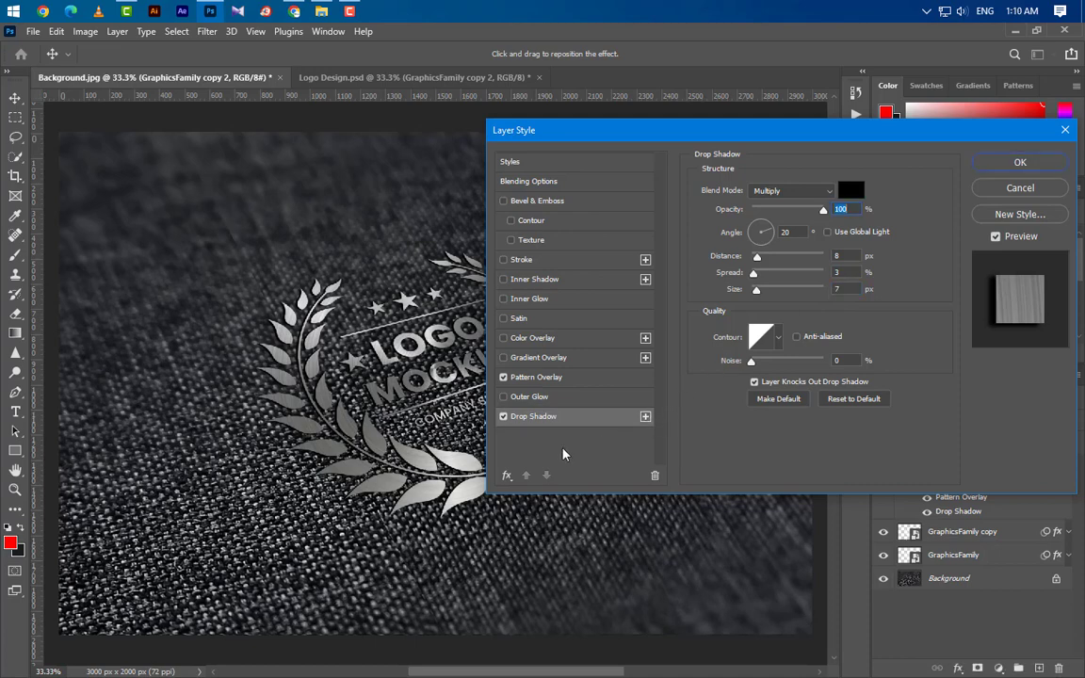
# Step: Add a second drop shadow with 75% opacity, 90° angle, 15 px distance, 8% spread and 20 px size
pyautogui.click(645, 416)
pyautogui.click(618, 437)
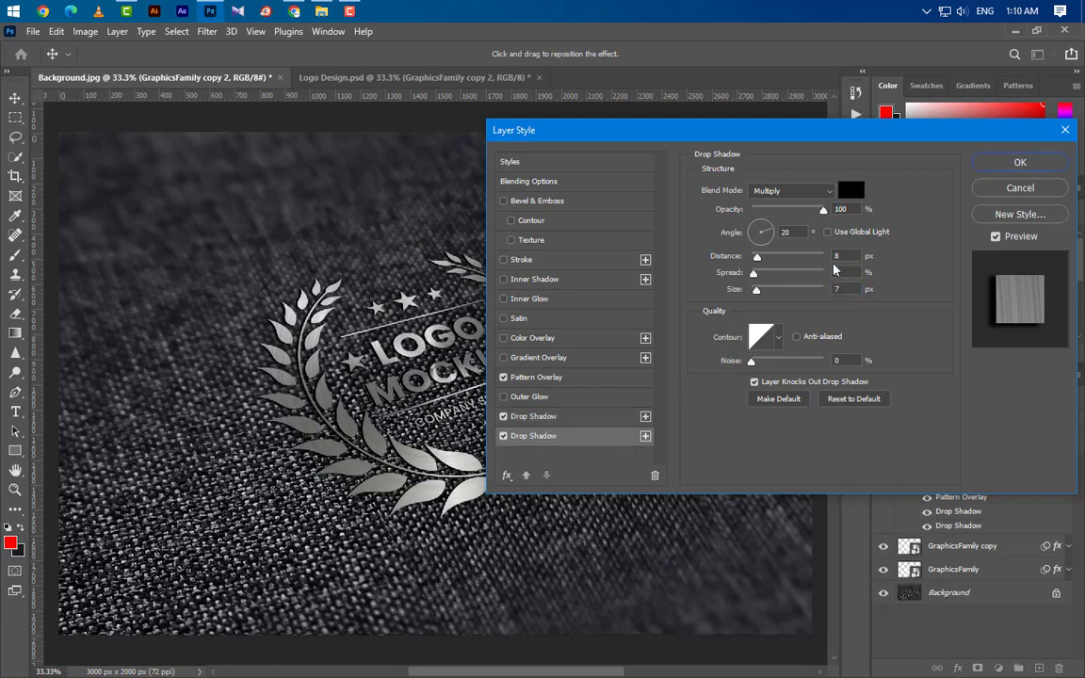
pyautogui.write('75')
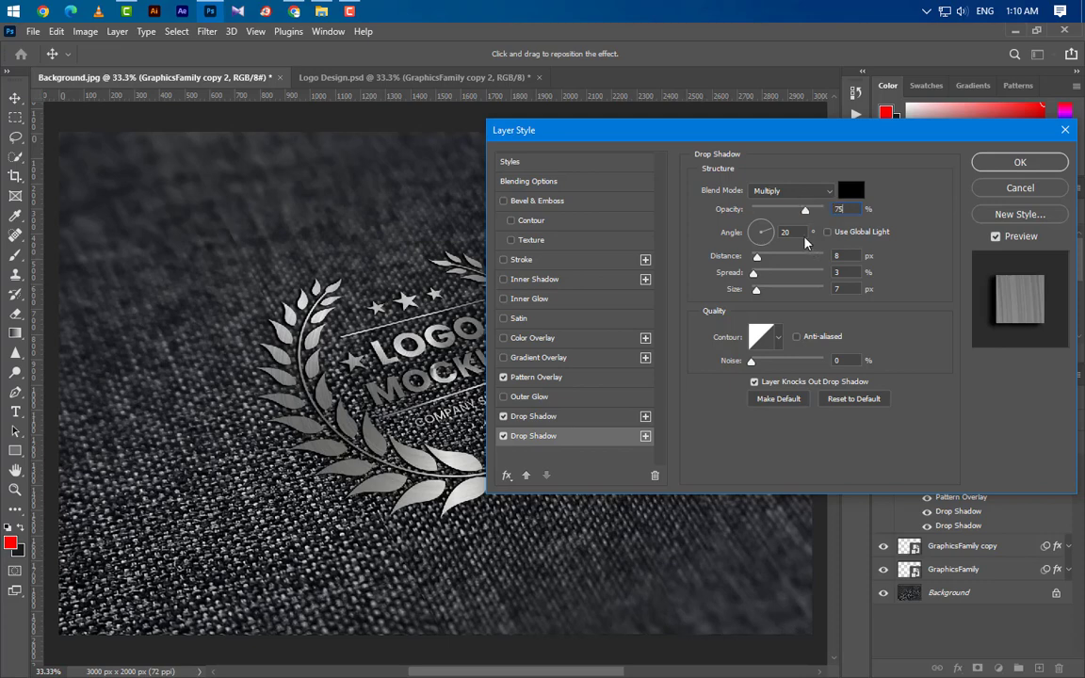
pyautogui.press('Tab')
pyautogui.write('90')
pyautogui.press('Tab')
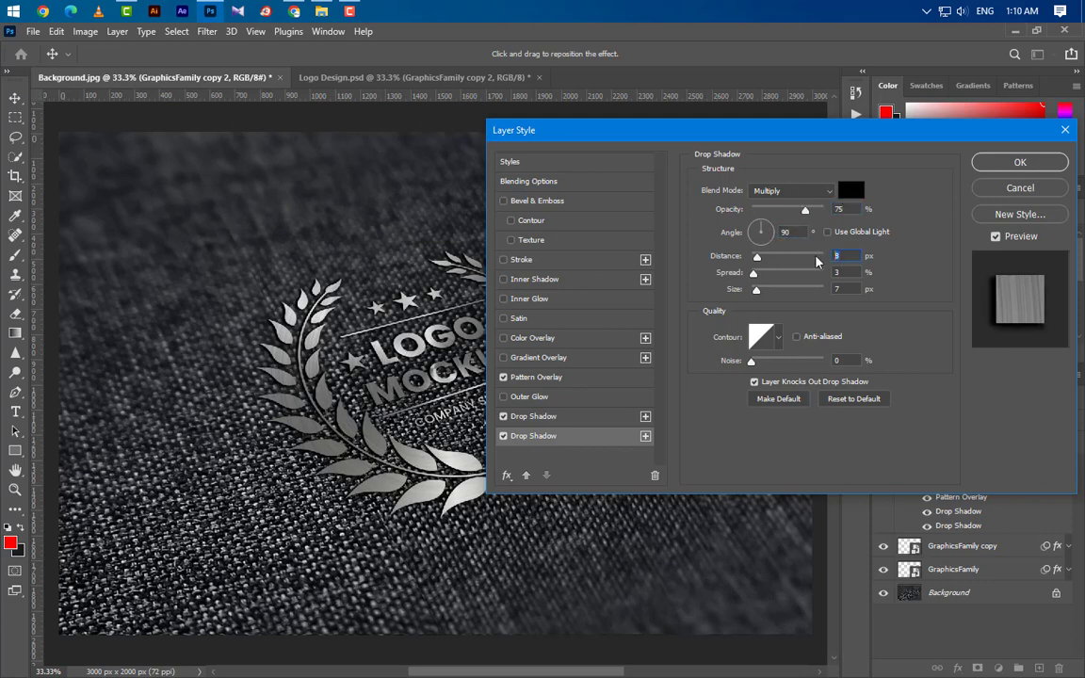
pyautogui.write('15')
pyautogui.press('Tab')
pyautogui.write('8')
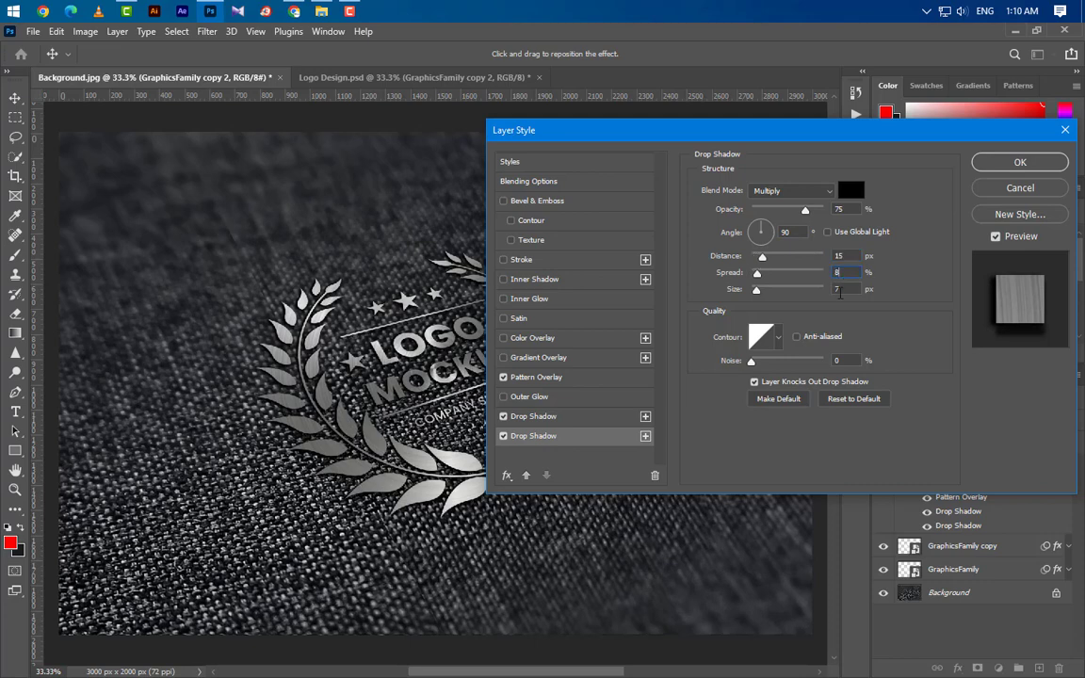
pyautogui.press('Tab')
pyautogui.write('20')
# Step: Add a third drop shadow with 50% opacity, 20° angle, 25 px distance, 12% spread and 35 px size
pyautogui.click(646, 437)
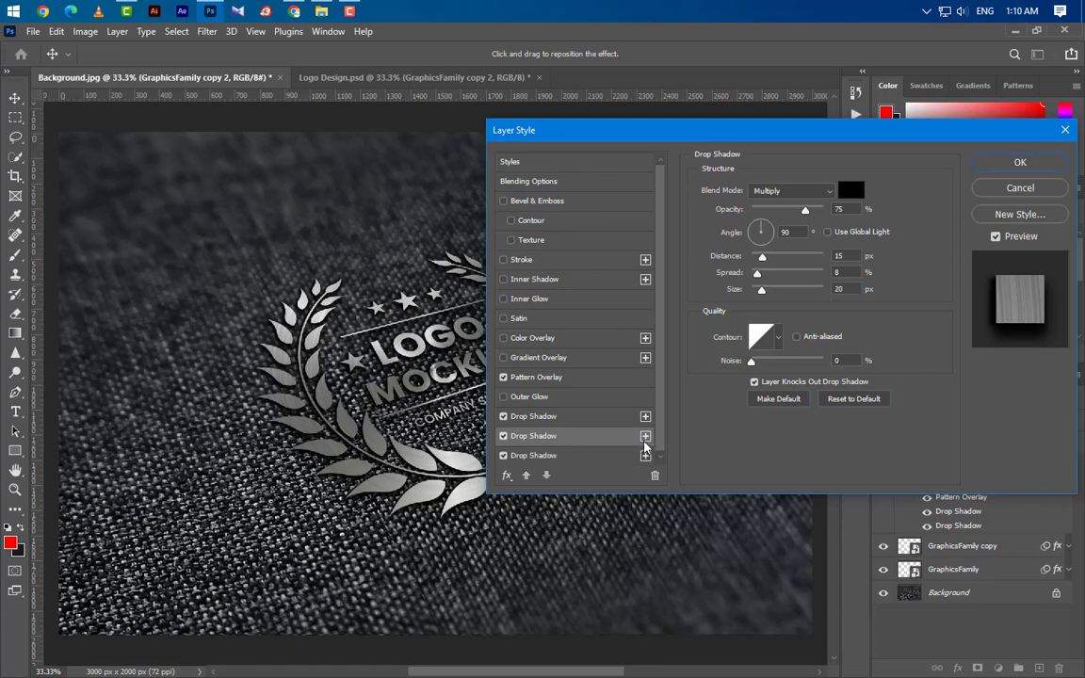
pyautogui.click(601, 459)
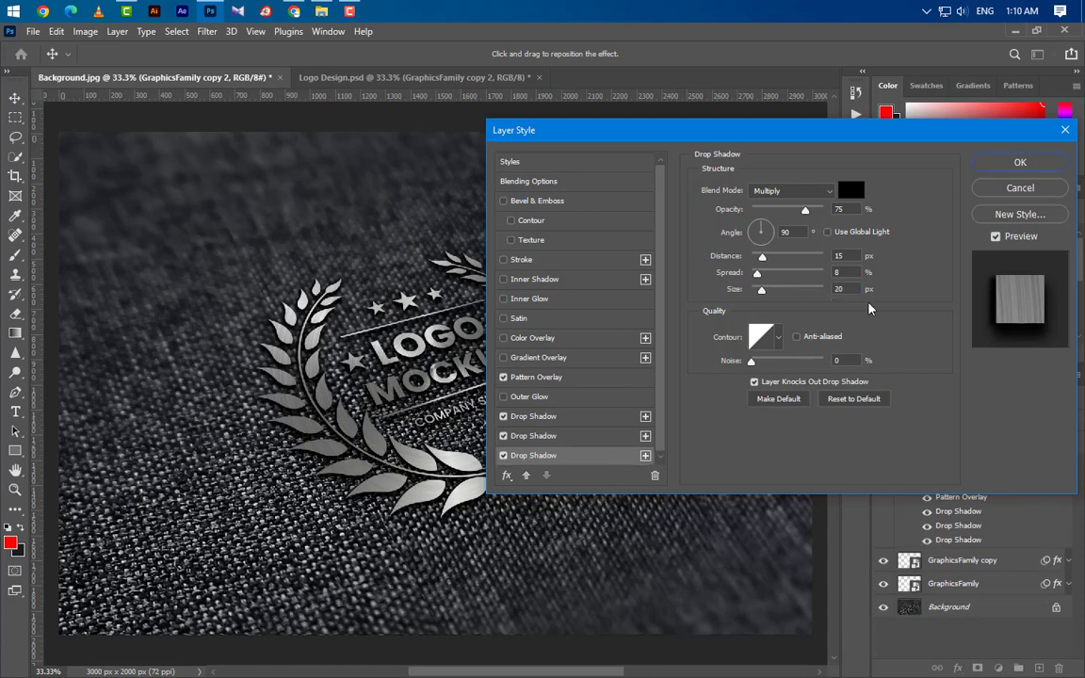
pyautogui.click(843, 209)
pyautogui.write('50')
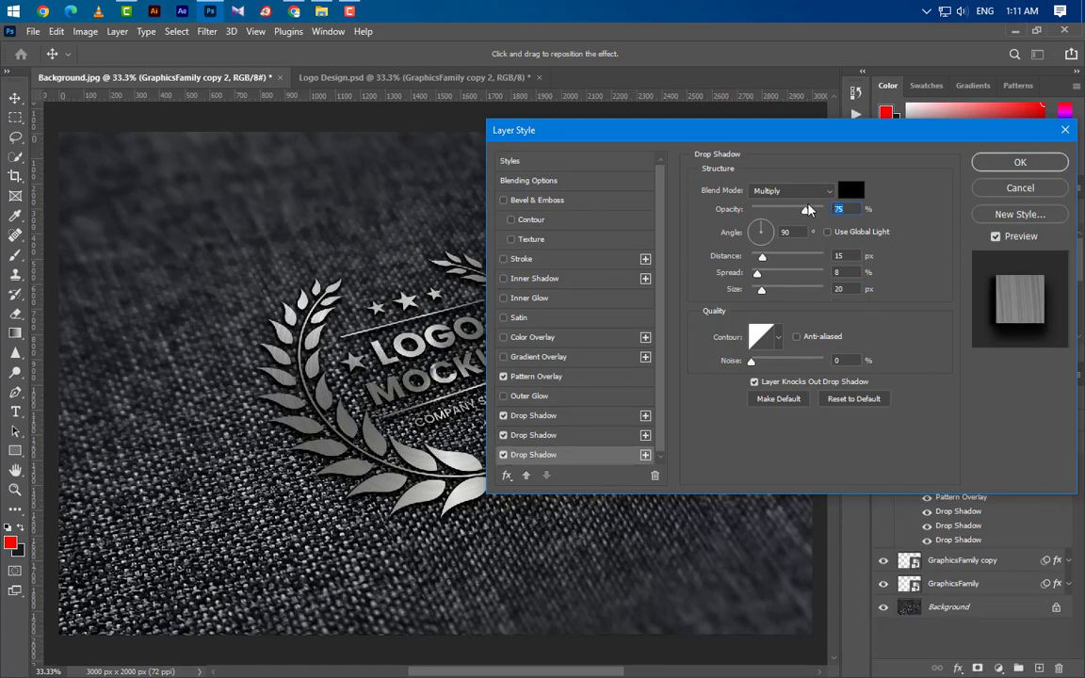
pyautogui.press('Tab')
pyautogui.write('20')
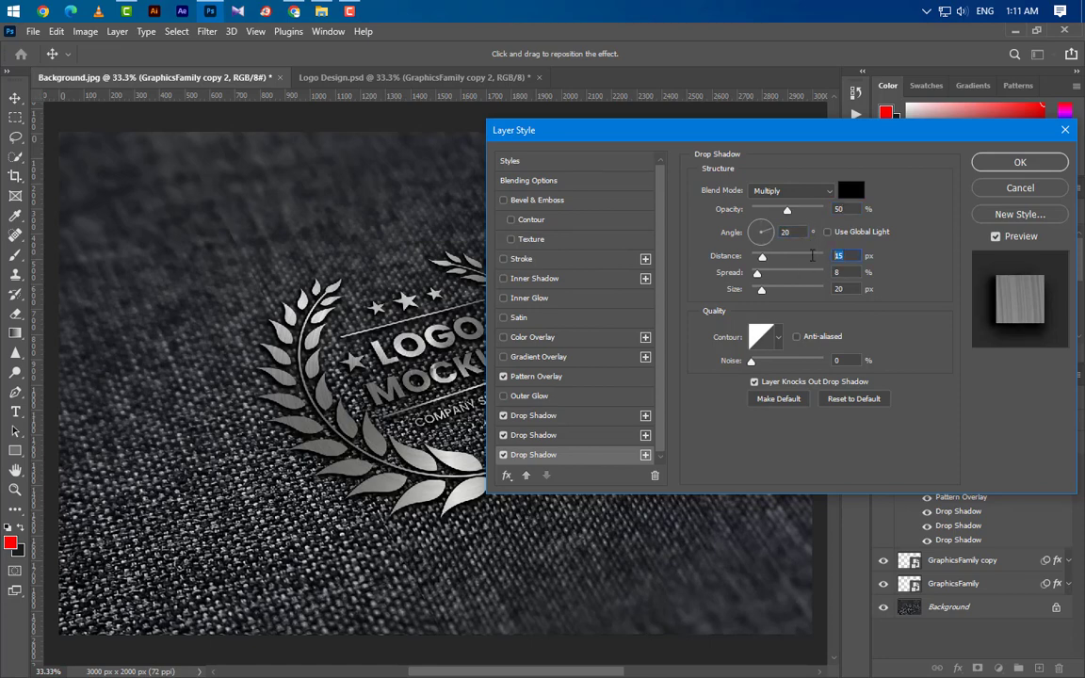
pyautogui.press('Tab')
pyautogui.write('25')
pyautogui.press('Tab')
pyautogui.write('12')
pyautogui.press('Tab')
pyautogui.write('35')
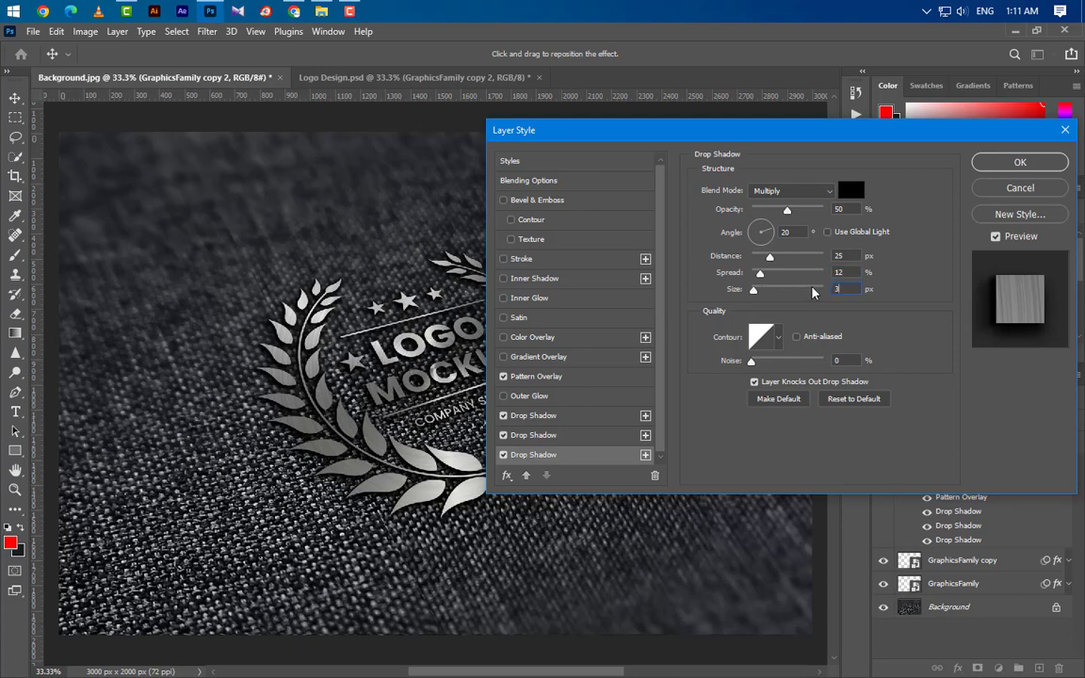
pyautogui.press('Return')
# Step: Add a fourth drop shadow with 35% opacity, 90° angle, 35 px distance, 20% spread and 50 px size, and apply the layer style
pyautogui.click(646, 456)
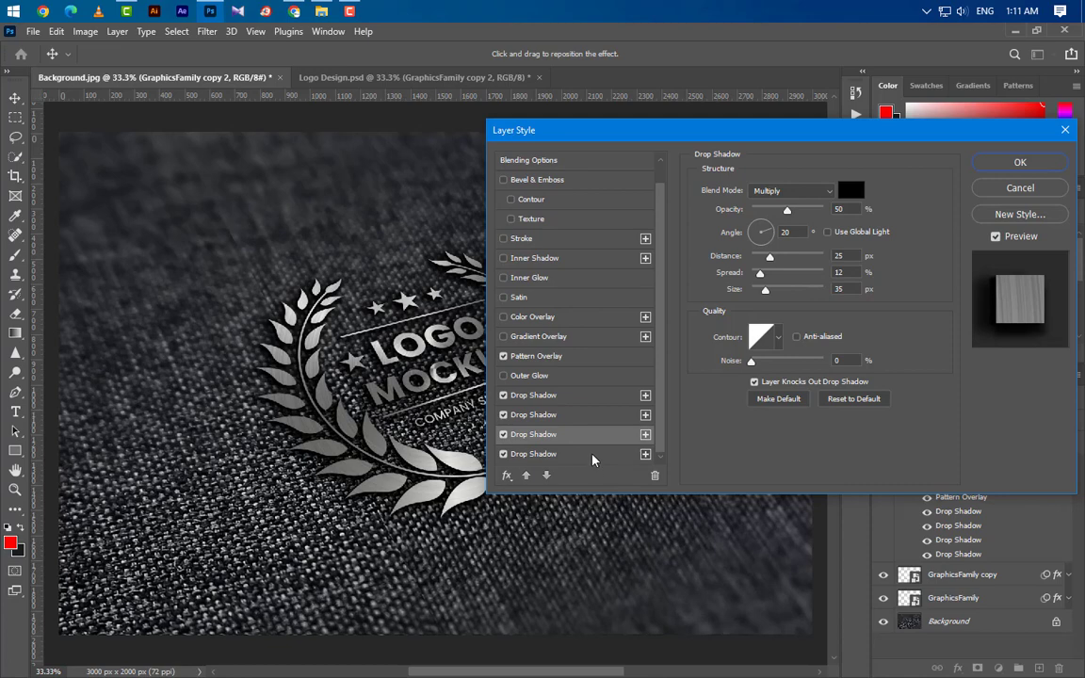
pyautogui.click(838, 209)
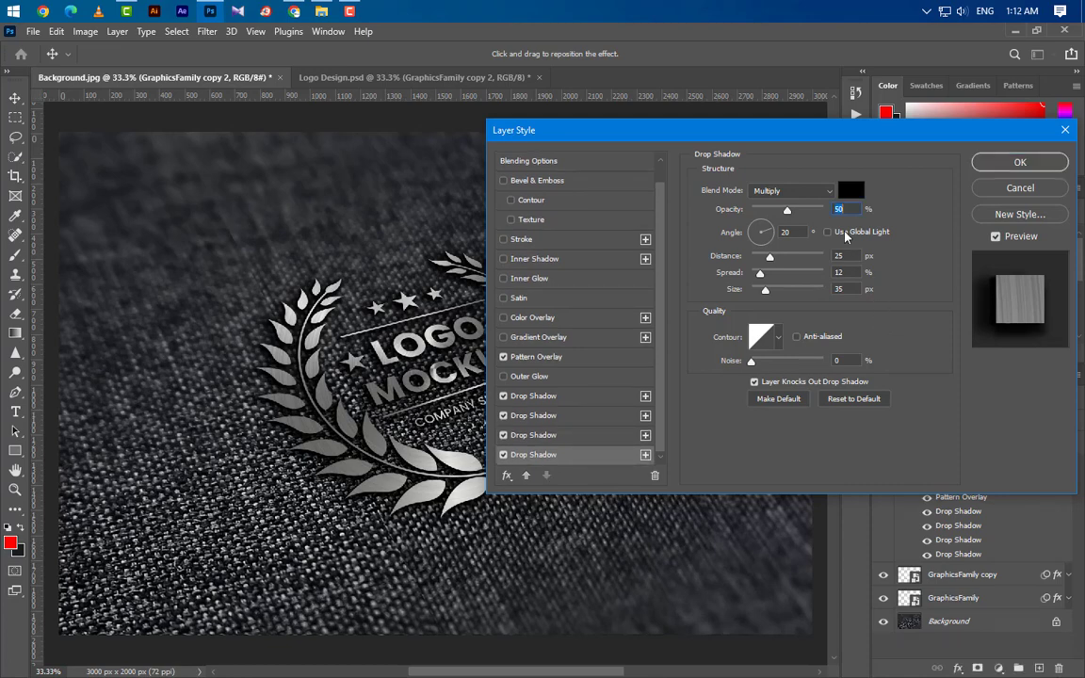
pyautogui.write('35')
pyautogui.press('Tab')
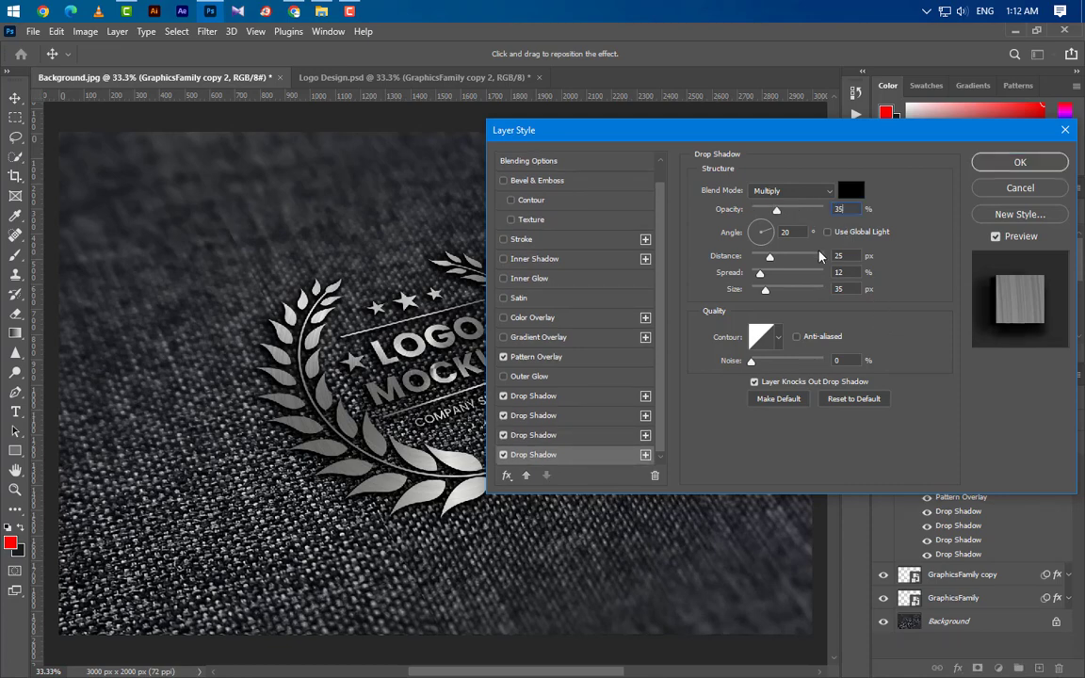
pyautogui.write('90')
pyautogui.press('Tab')
pyautogui.write('35')
pyautogui.press('Tab')
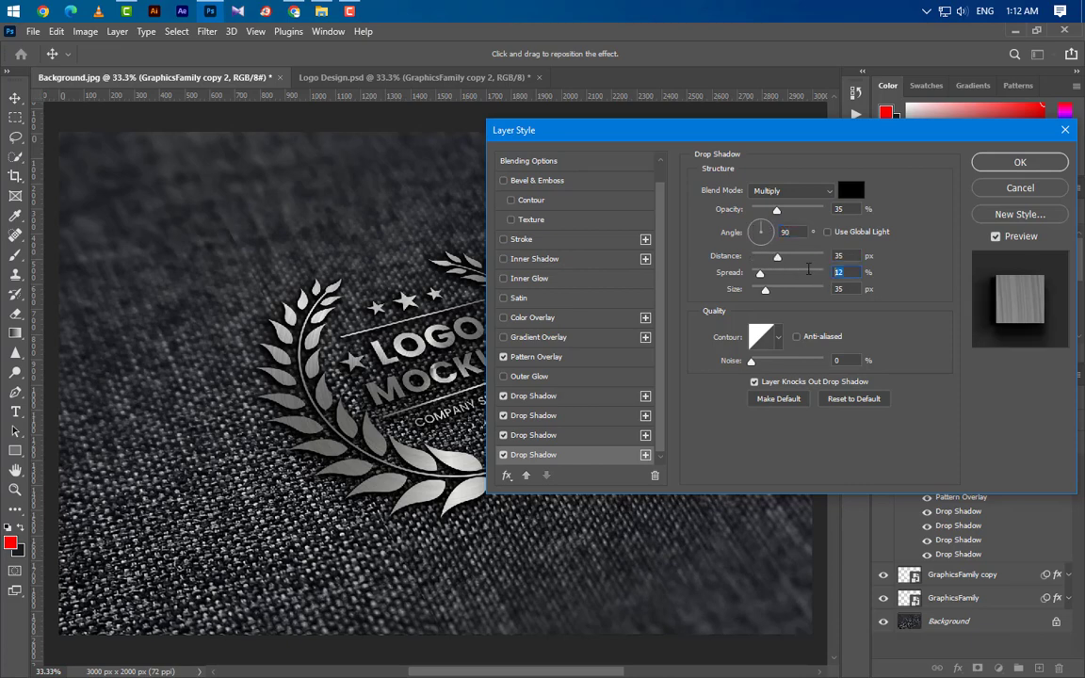
pyautogui.write('20')
pyautogui.press('Tab')
pyautogui.write('50')
pyautogui.click(1021, 162)
pyautogui.click(1068, 468)
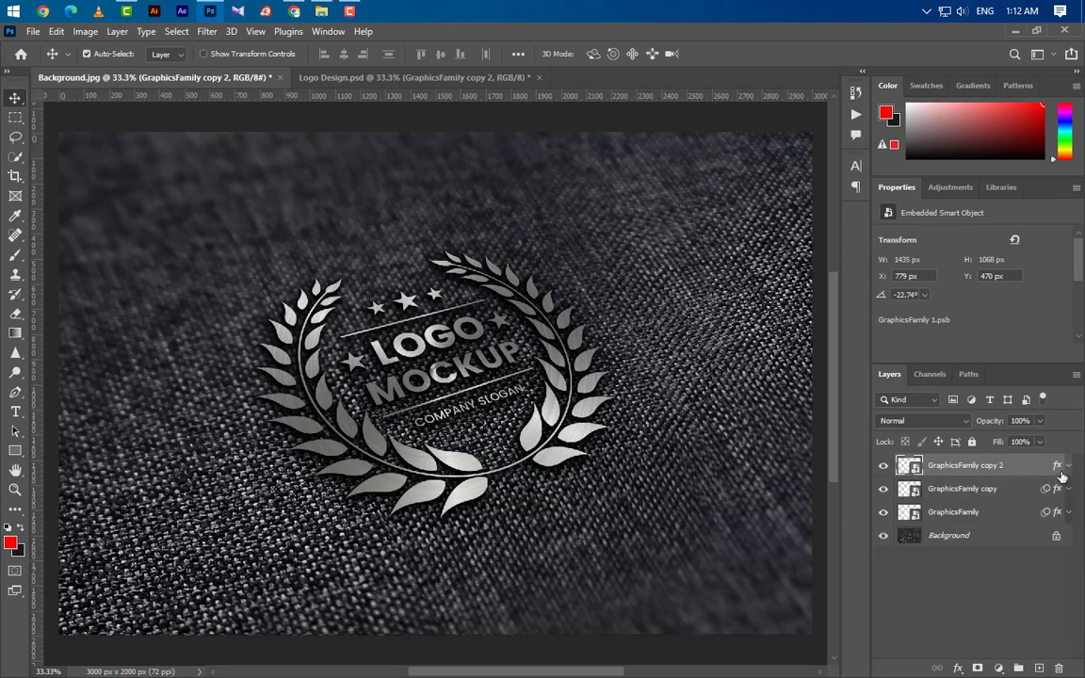
# Step: Duplicate the GraphicsFamily copy 2 layer and remove all layer effects from the duplicate
pyautogui.rightClick(1027, 466)
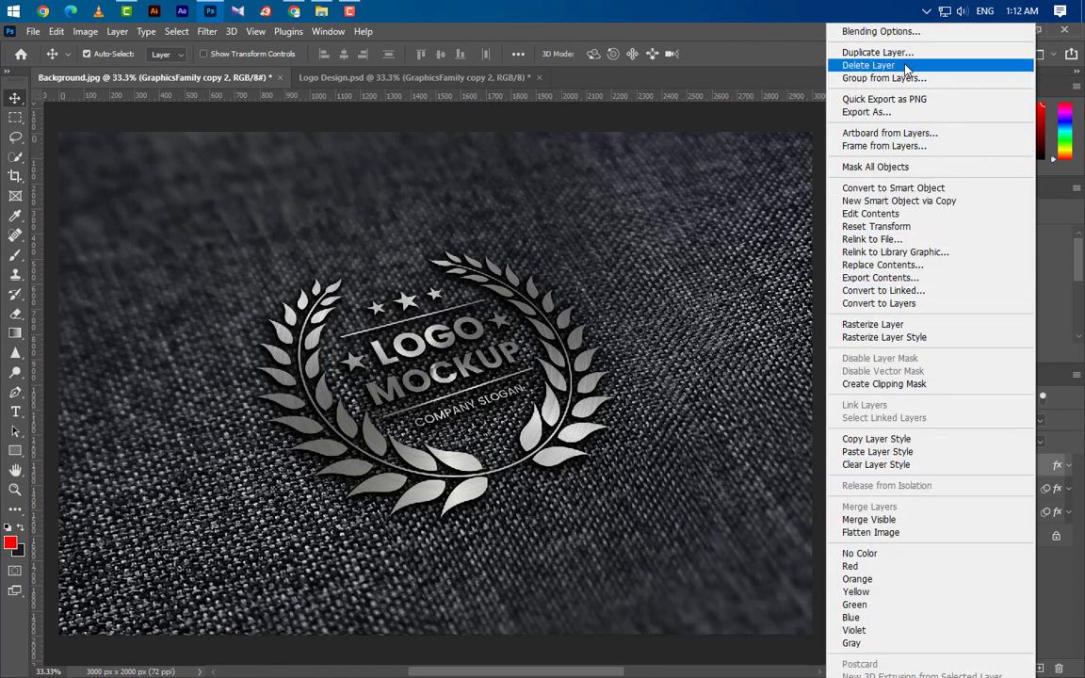
pyautogui.click(876, 52)
pyautogui.click(667, 203)
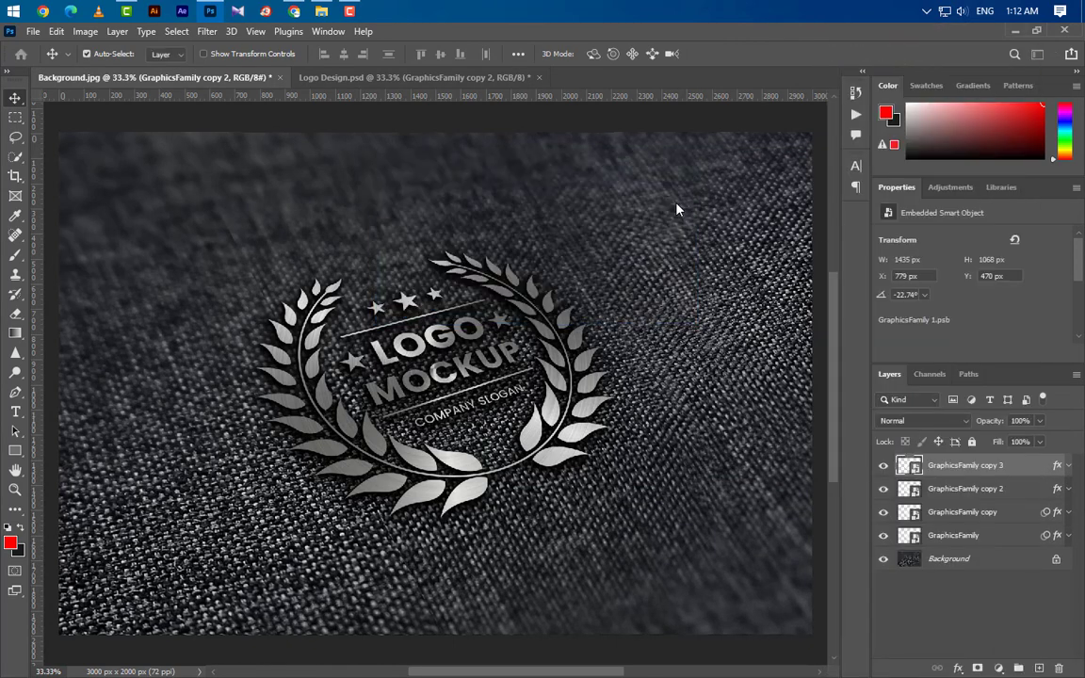
pyautogui.moveTo(1059, 467); pyautogui.dragTo(1059, 669)
# Step: Set the GraphicsFamily copy 3 layer's fill to 0% and open its blending options
pyautogui.click(1040, 442)
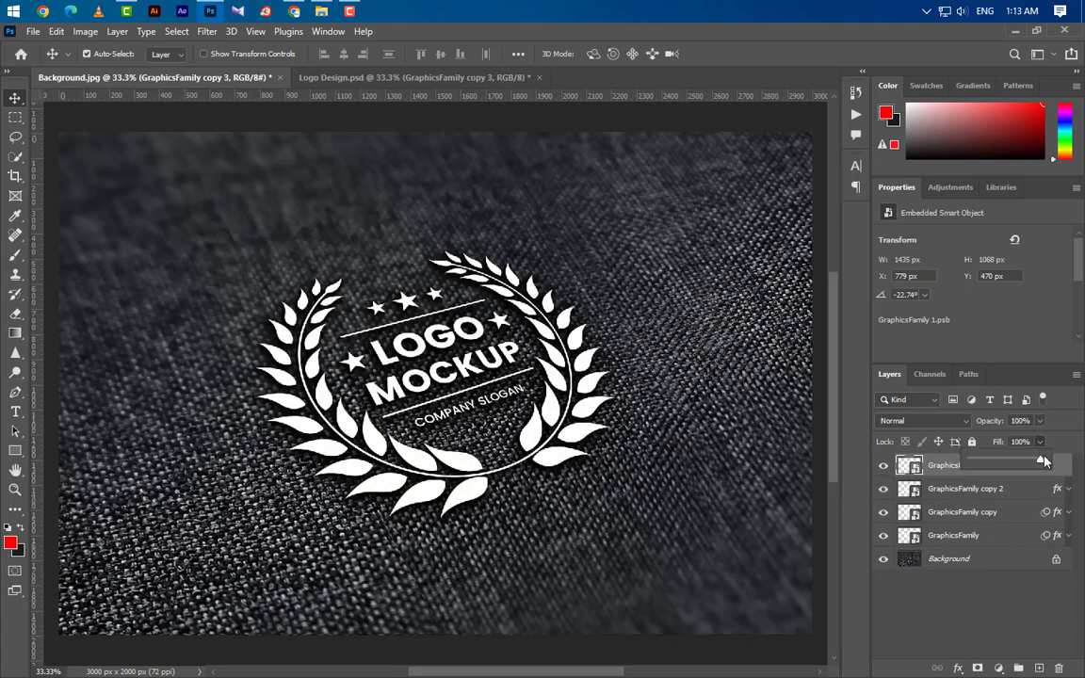
pyautogui.click(940, 471)
pyautogui.rightClick(1033, 469)
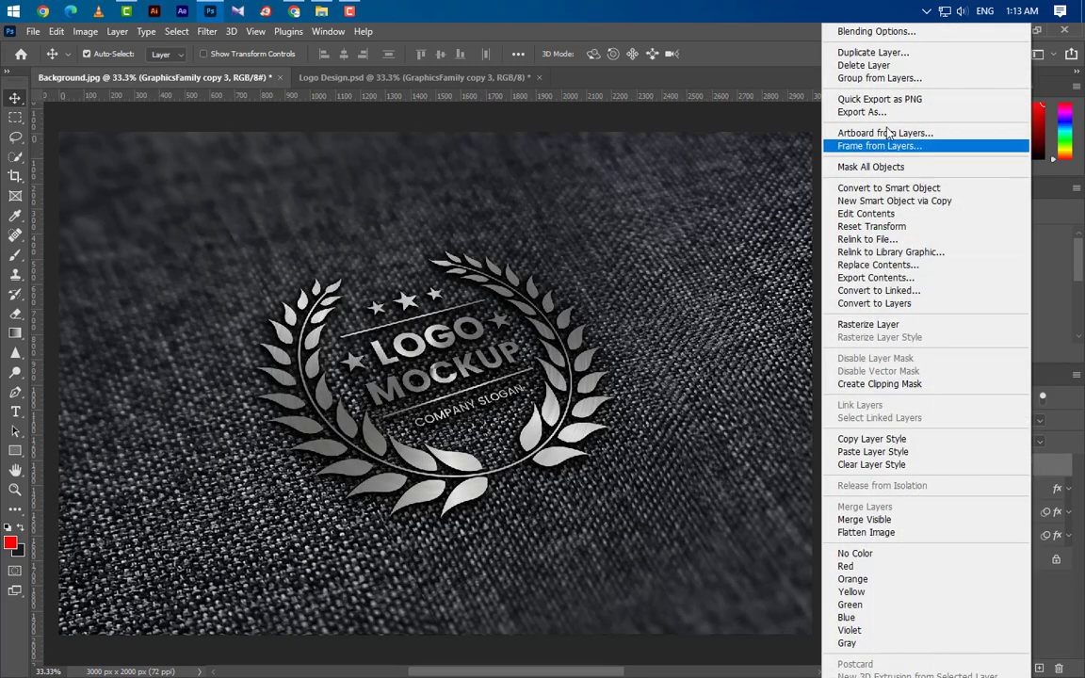
pyautogui.click(894, 32)
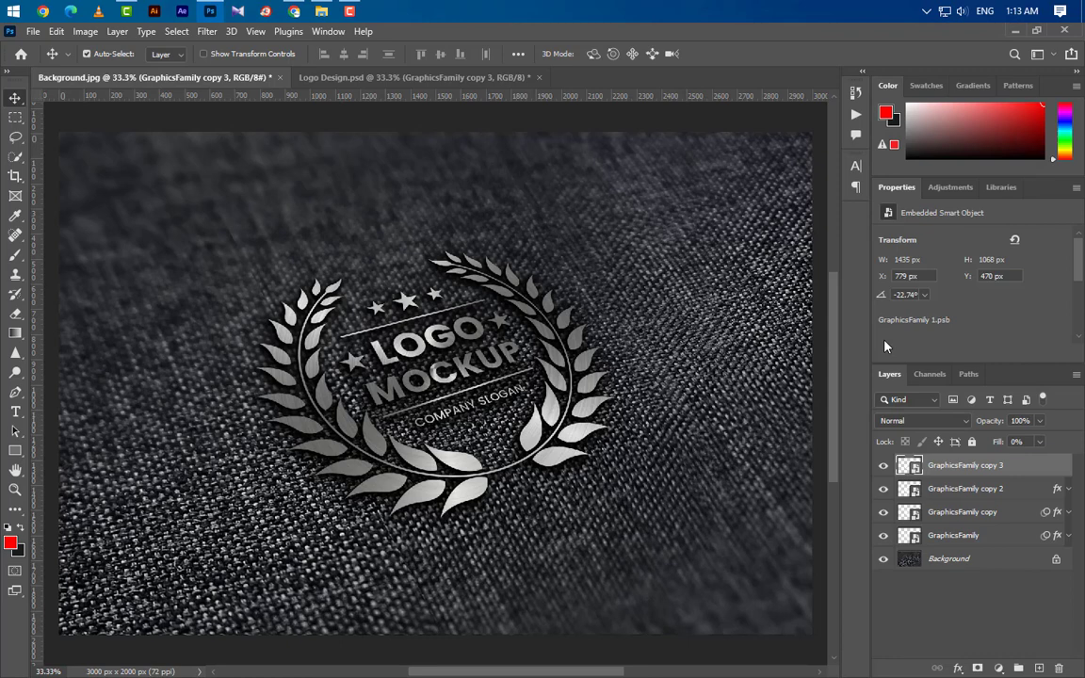
# Step: Add a Bevel & Emboss effect with Pillow Emboss style, Smooth technique, 200% depth, 3 px size, 2 px soften and 0° angle
pyautogui.click(537, 200)
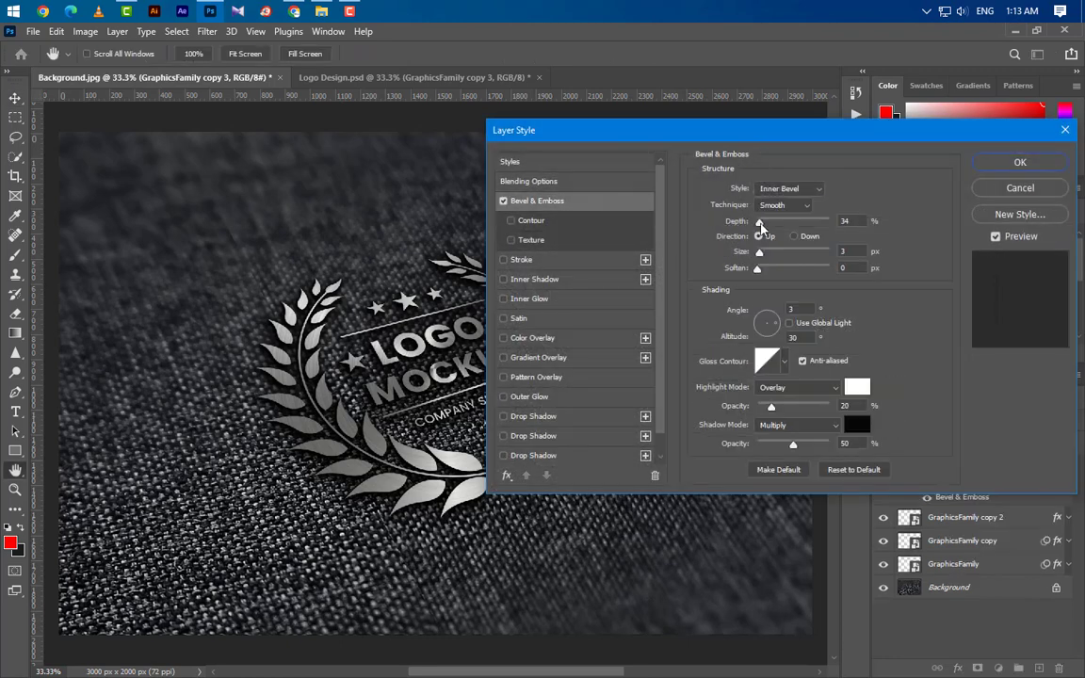
pyautogui.click(789, 189)
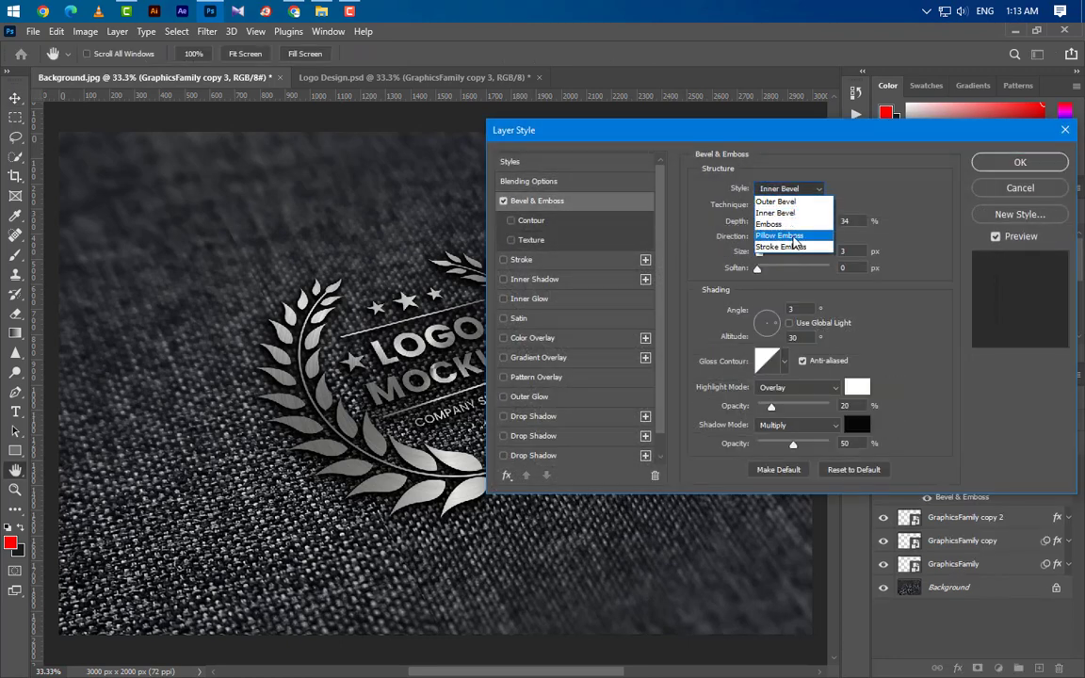
pyautogui.click(793, 235)
pyautogui.click(782, 205)
pyautogui.click(775, 216)
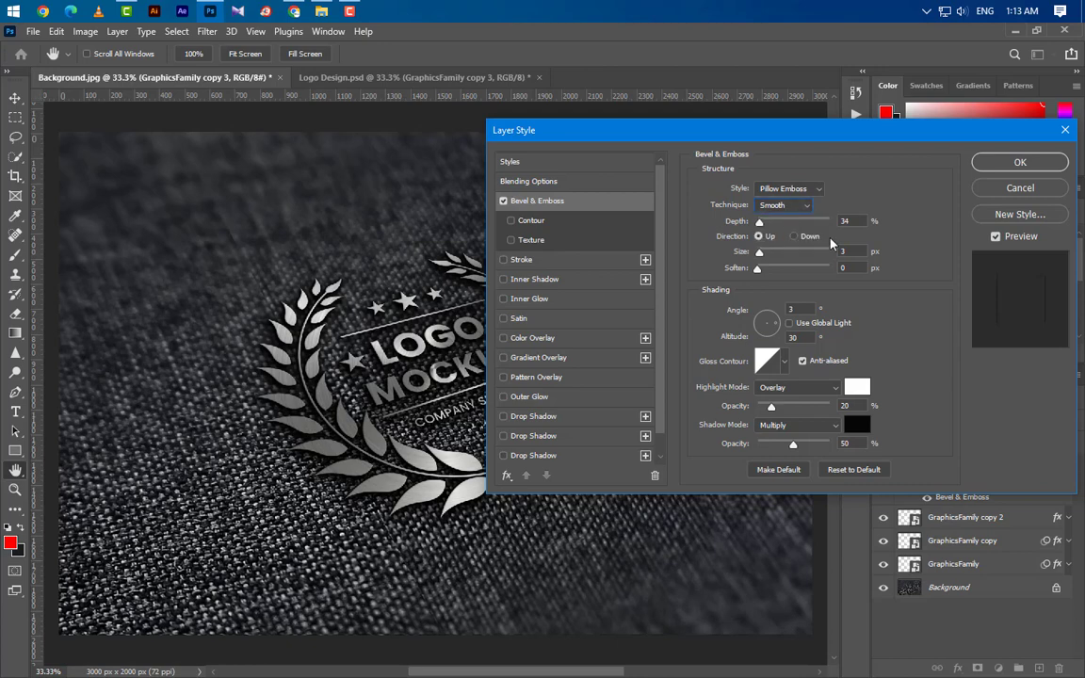
pyautogui.moveTo(853, 224); pyautogui.dragTo(828, 225)
pyautogui.write('200')
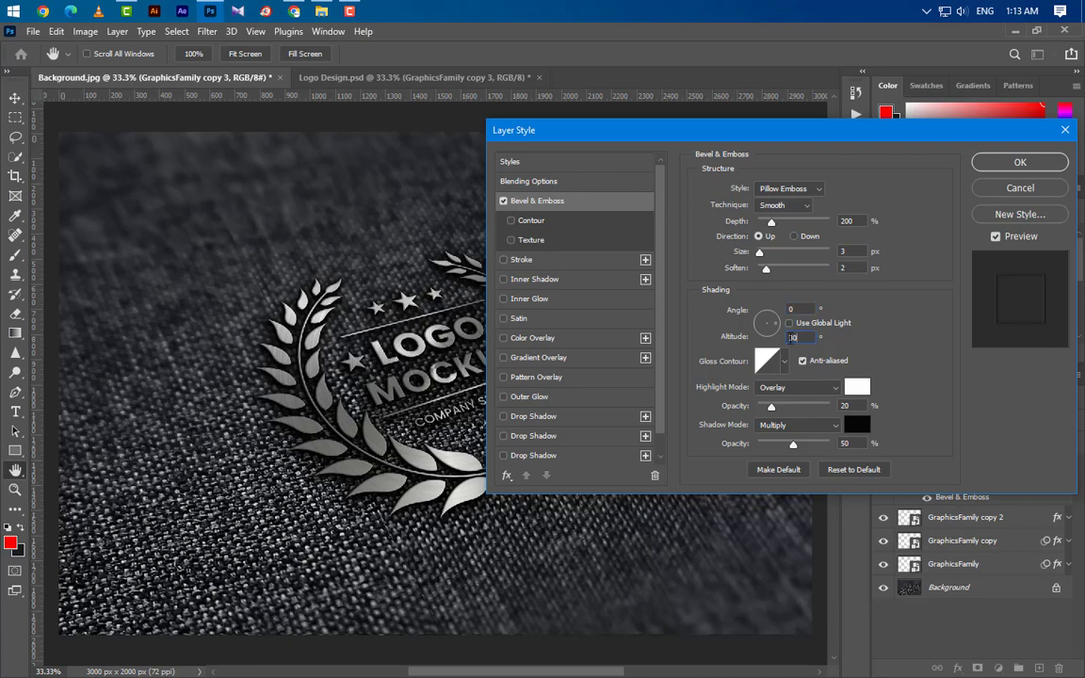
# Step: Set the bevel's highlight mode to Color Dodge at 35% opacity and its shadow mode to Multiply at 100% opacity
pyautogui.click(795, 387)
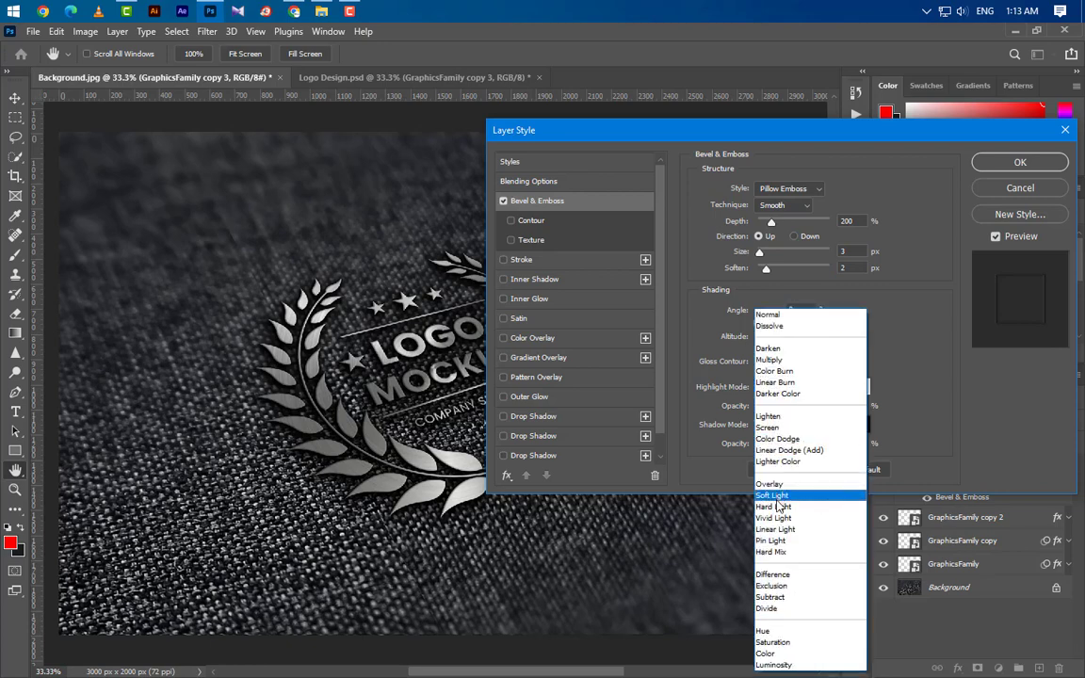
pyautogui.click(787, 440)
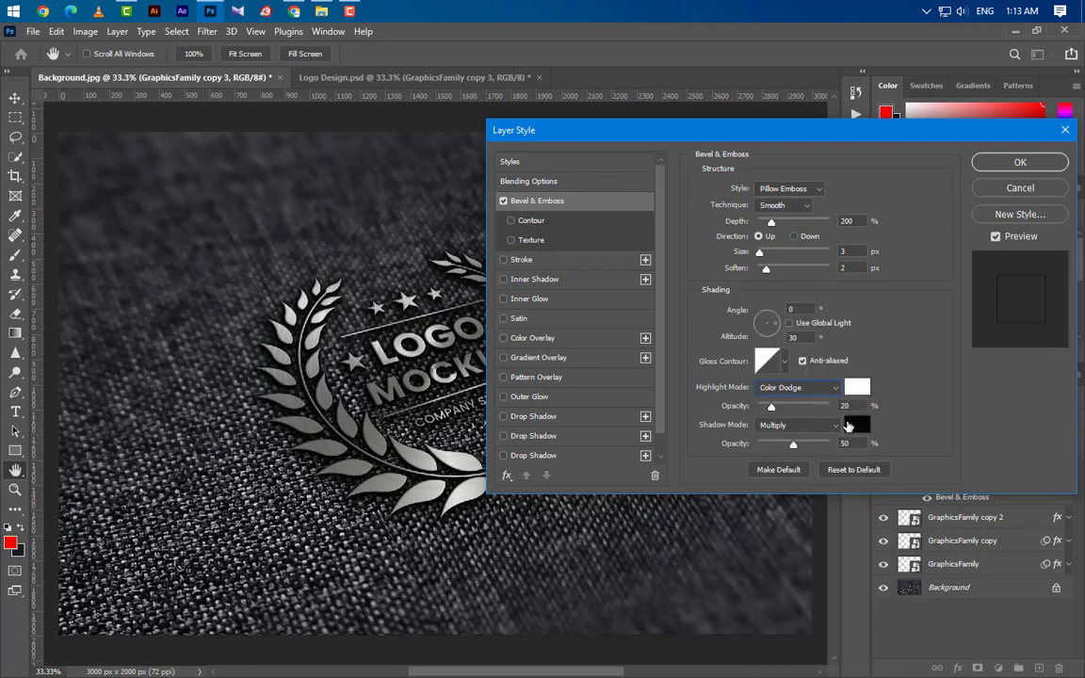
pyautogui.moveTo(846, 408); pyautogui.dragTo(812, 416)
pyautogui.write('35')
pyautogui.click(816, 427)
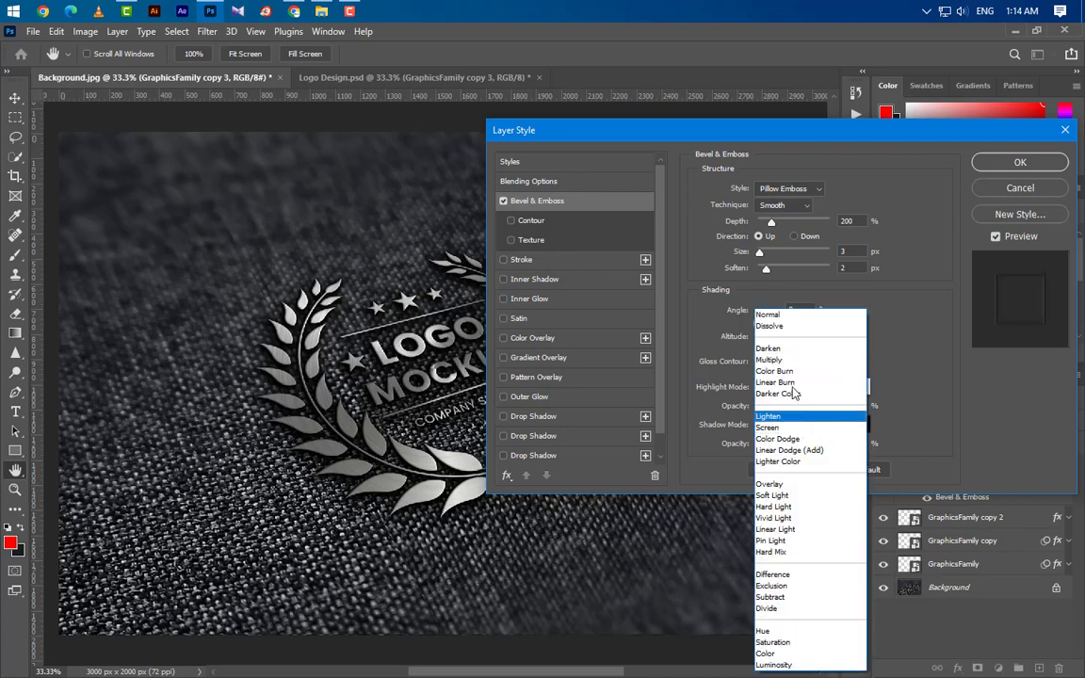
pyautogui.click(785, 363)
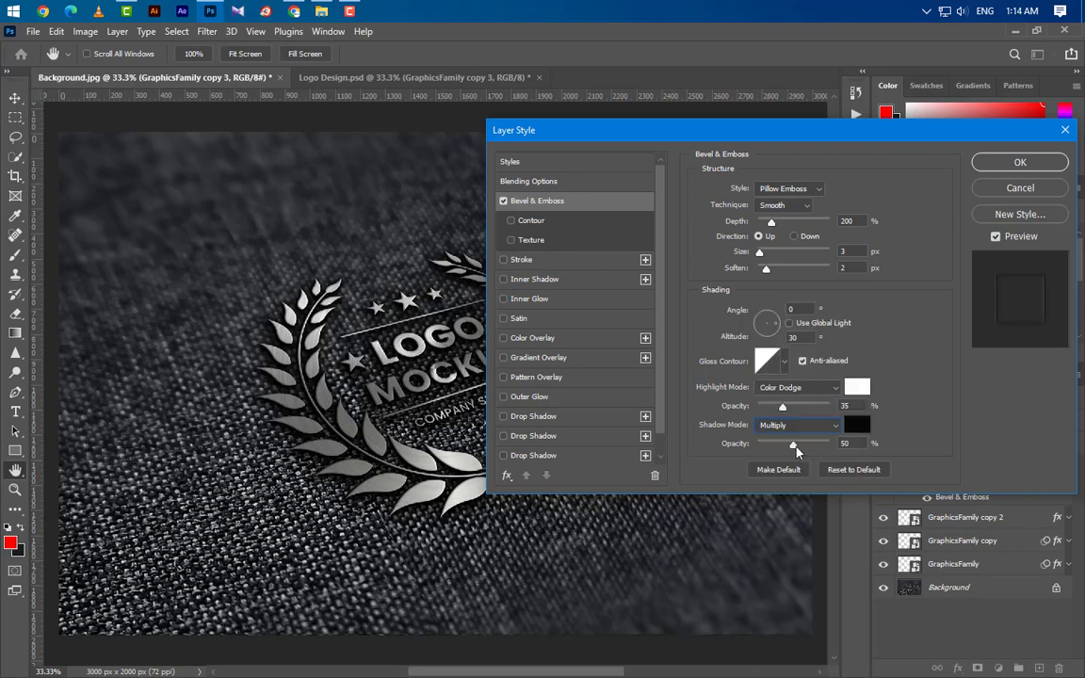
pyautogui.moveTo(796, 447); pyautogui.dragTo(951, 459)
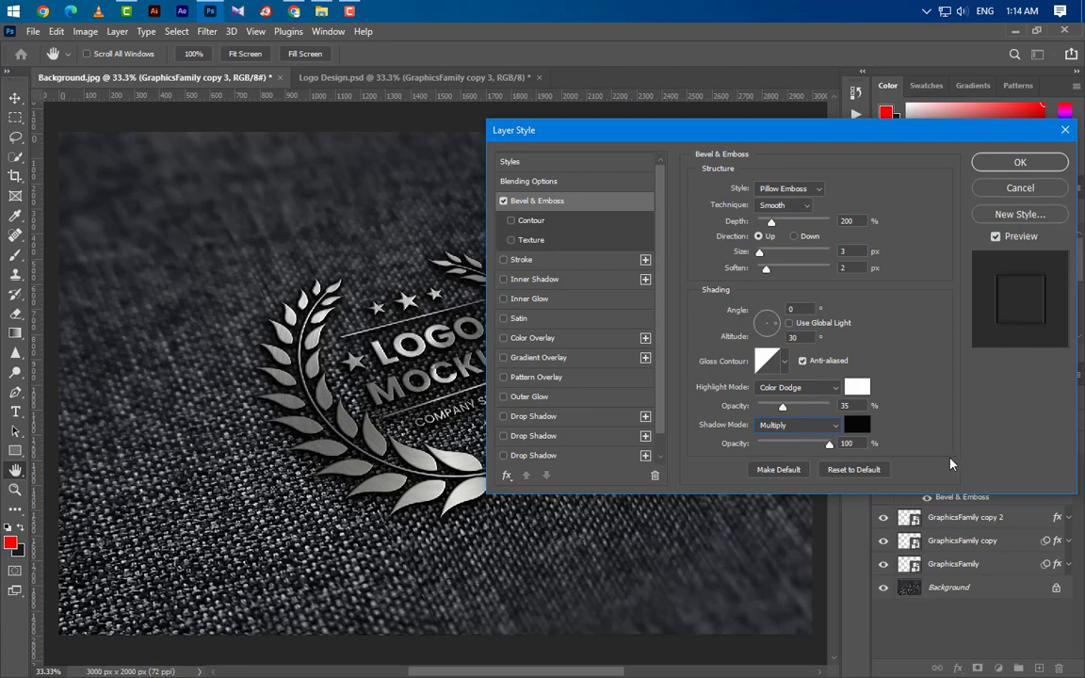
# Step: Add a white inner shadow in Color Dodge blend mode with 50% opacity
pyautogui.click(566, 280)
pyautogui.click(810, 194)
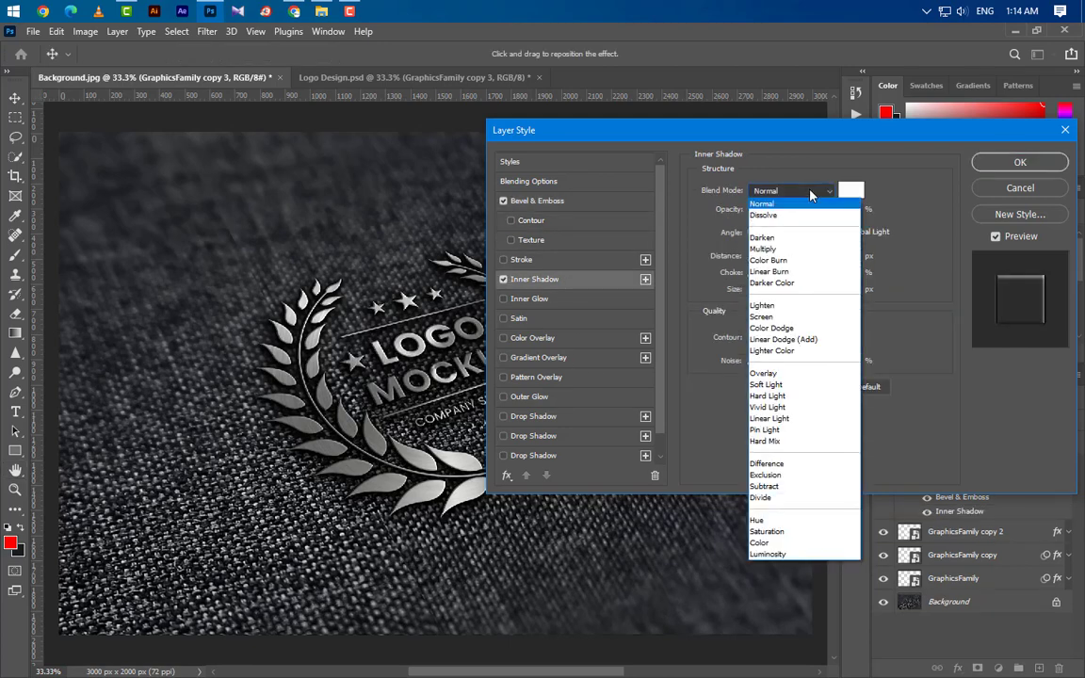
pyautogui.click(744, 324)
pyautogui.click(853, 191)
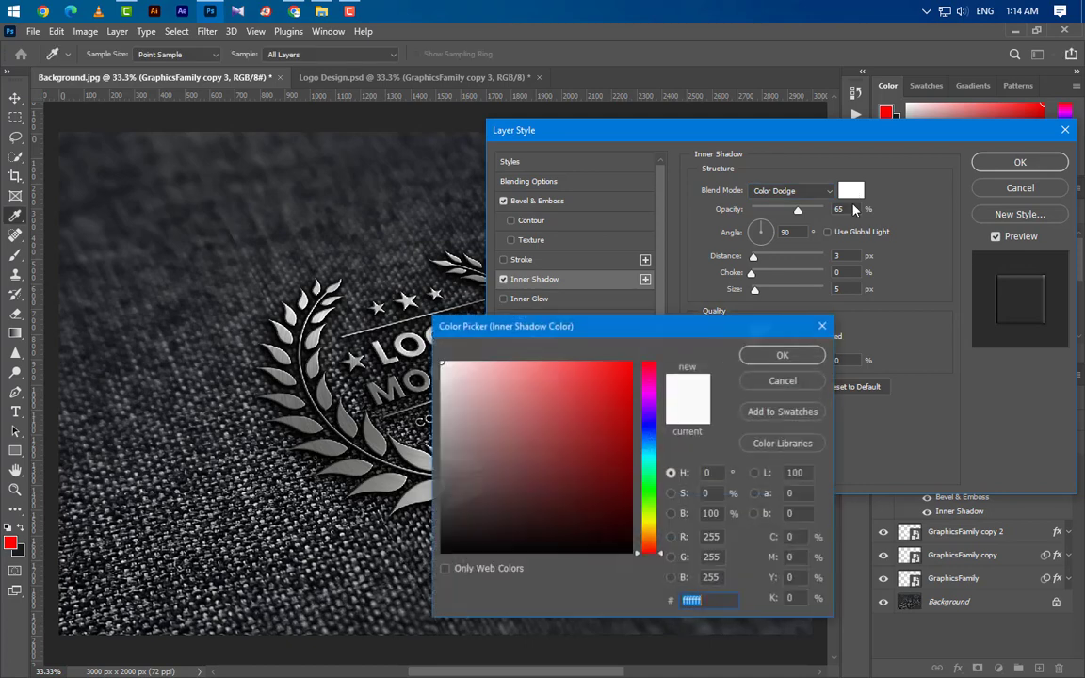
pyautogui.click(791, 355)
pyautogui.moveTo(859, 211); pyautogui.dragTo(825, 210)
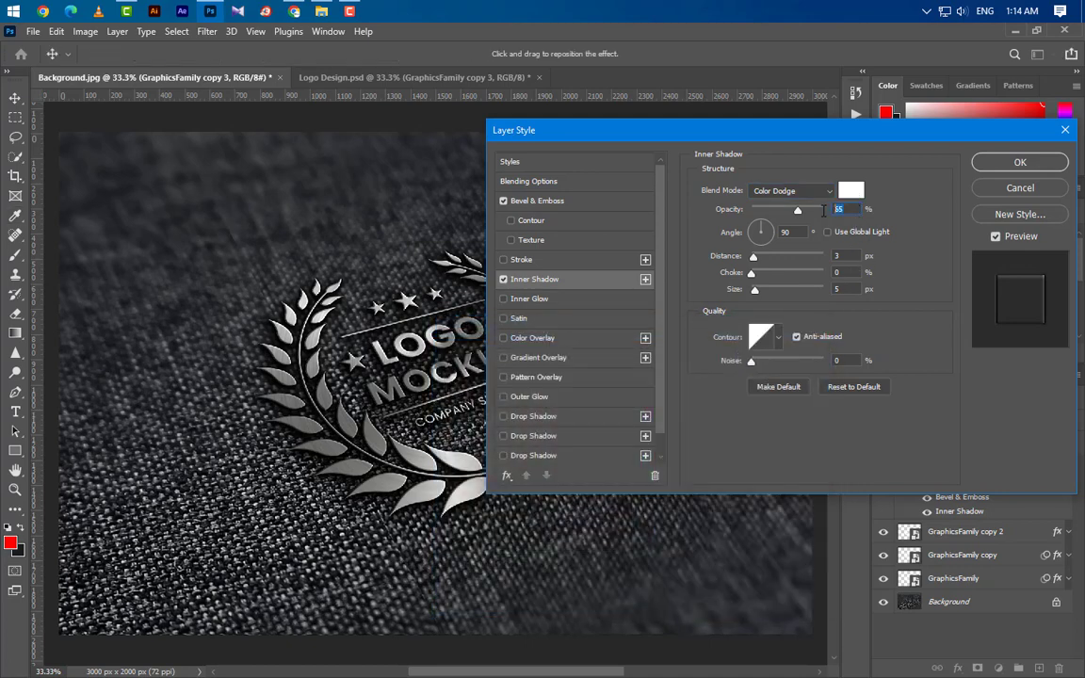
pyautogui.write('50')
pyautogui.doubleClick(793, 233)
pyautogui.write('2')
pyautogui.press('Tab')
# Step: Add a white satin effect in Soft Light blend mode with 20% opacity
pyautogui.click(571, 320)
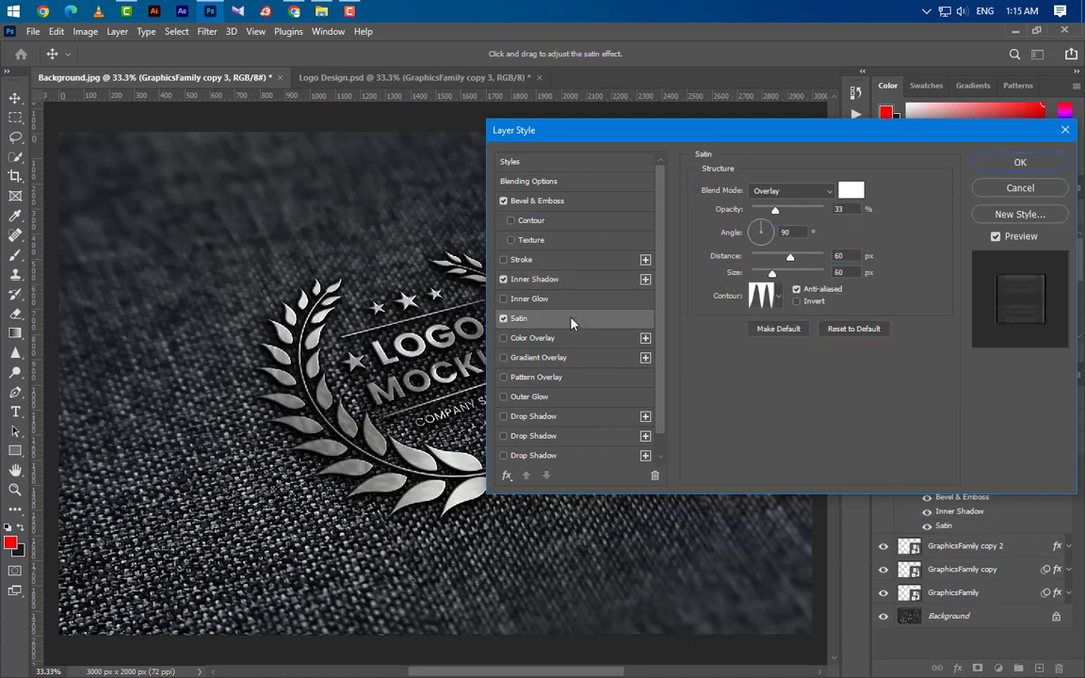
pyautogui.click(809, 193)
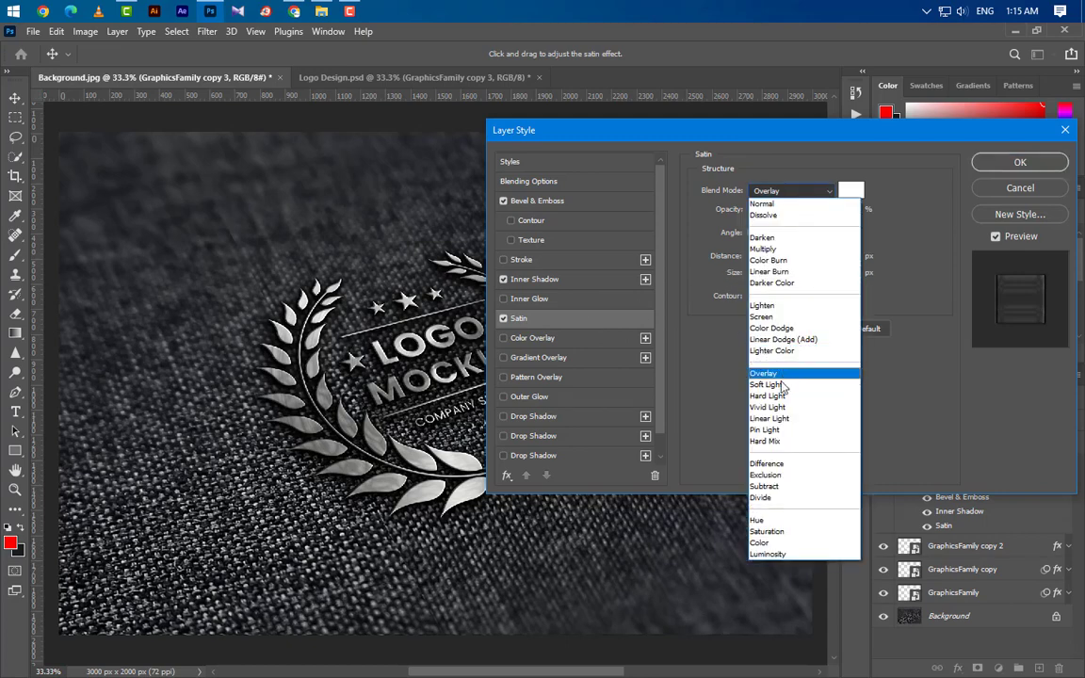
pyautogui.click(721, 382)
pyautogui.click(850, 193)
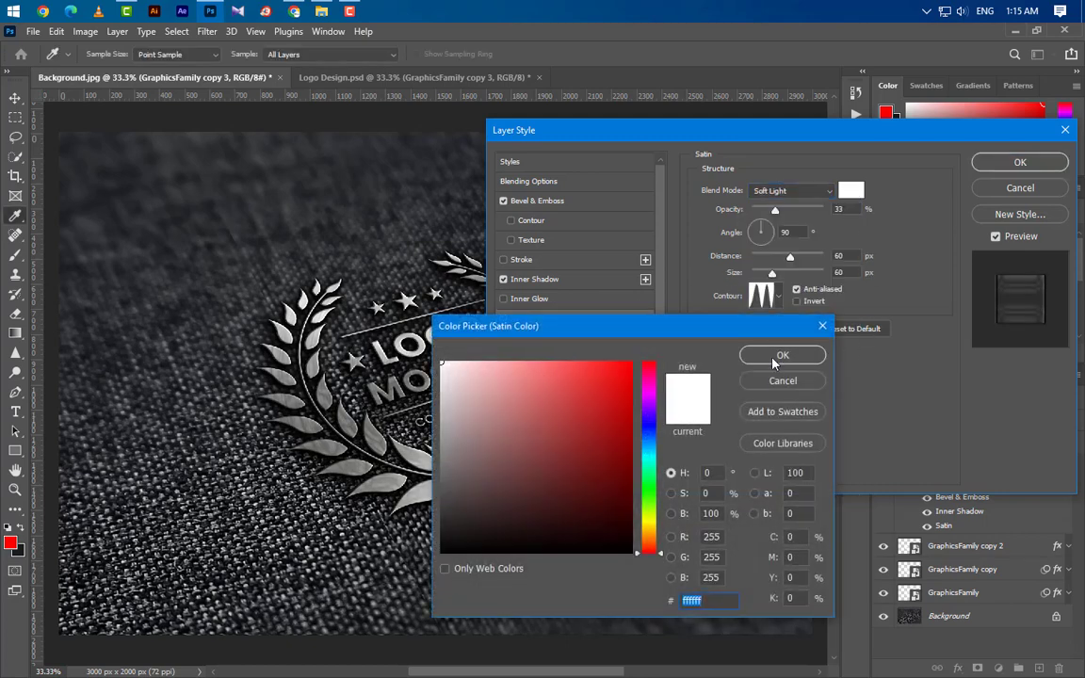
pyautogui.click(795, 353)
pyautogui.click(846, 210)
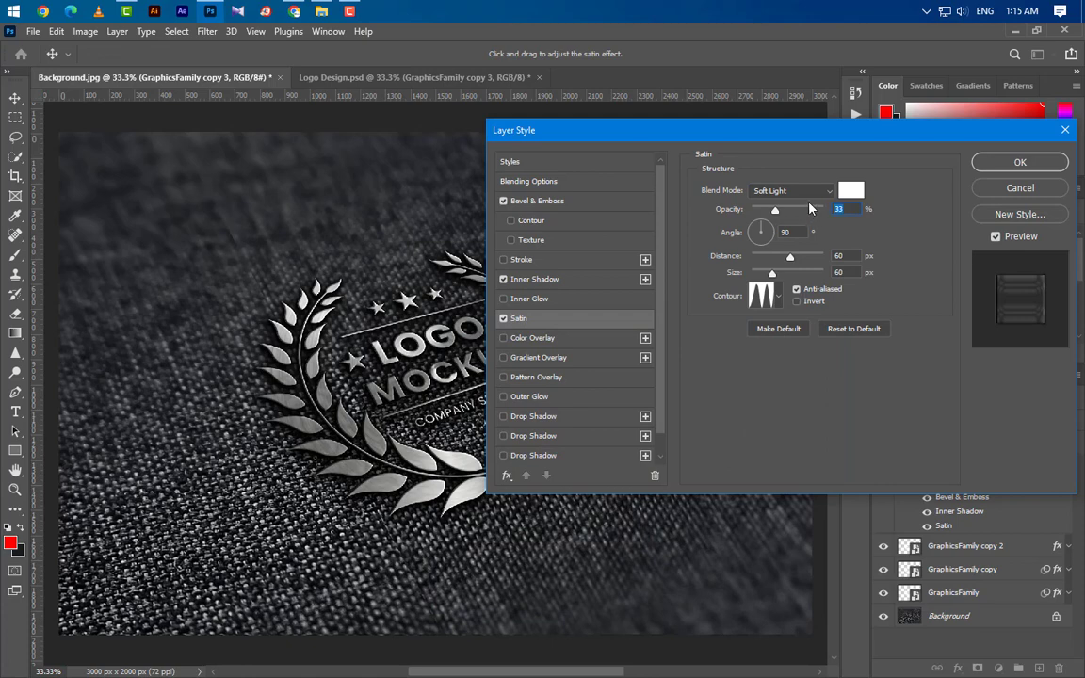
pyautogui.write('20')
pyautogui.press('Tab')
# Step: Set the satin's distance and size to 250 px each, apply the layer style and collapse the layer's effects list
pyautogui.moveTo(789, 261); pyautogui.dragTo(827, 236)
pyautogui.moveTo(772, 275); pyautogui.dragTo(959, 275)
pyautogui.click(779, 298)
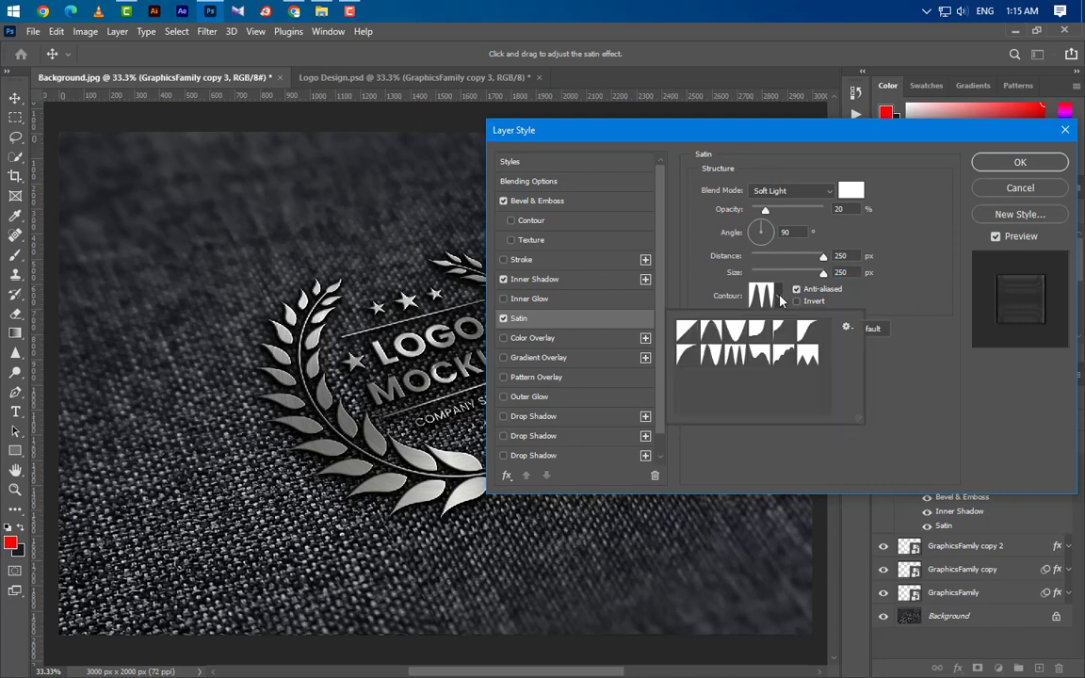
pyautogui.click(899, 388)
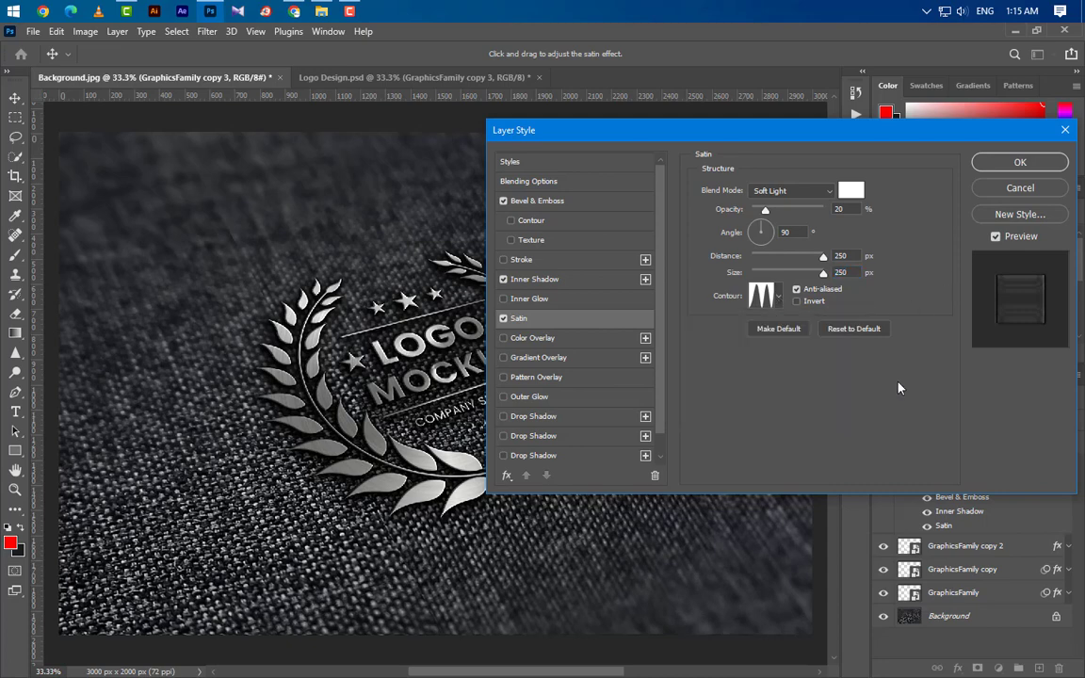
pyautogui.click(1018, 162)
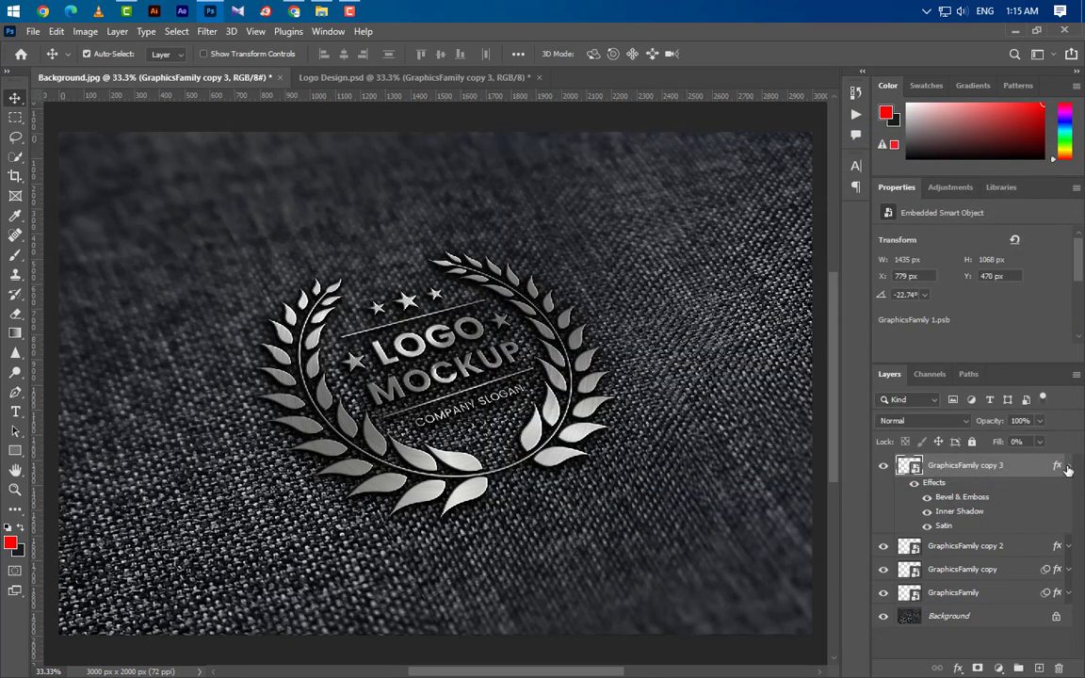
pyautogui.click(1067, 466)
# Step: Duplicate the GraphicsFamily copy 3 layer and remove all layer effects from the duplicate
pyautogui.rightClick(1035, 469)
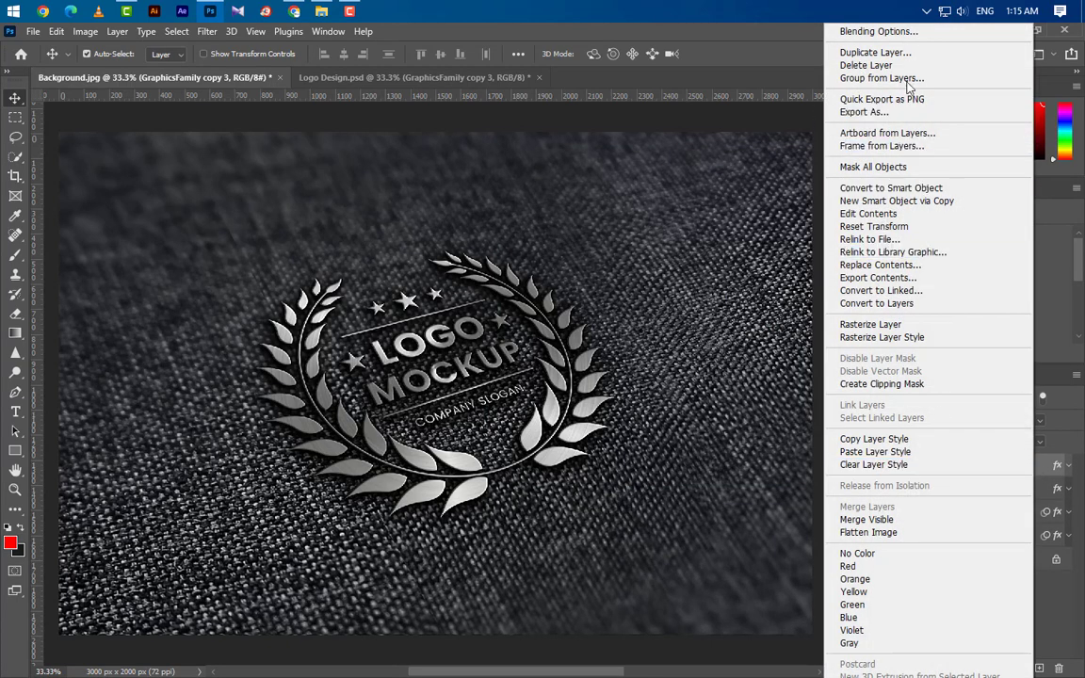
pyautogui.click(872, 53)
pyautogui.click(658, 208)
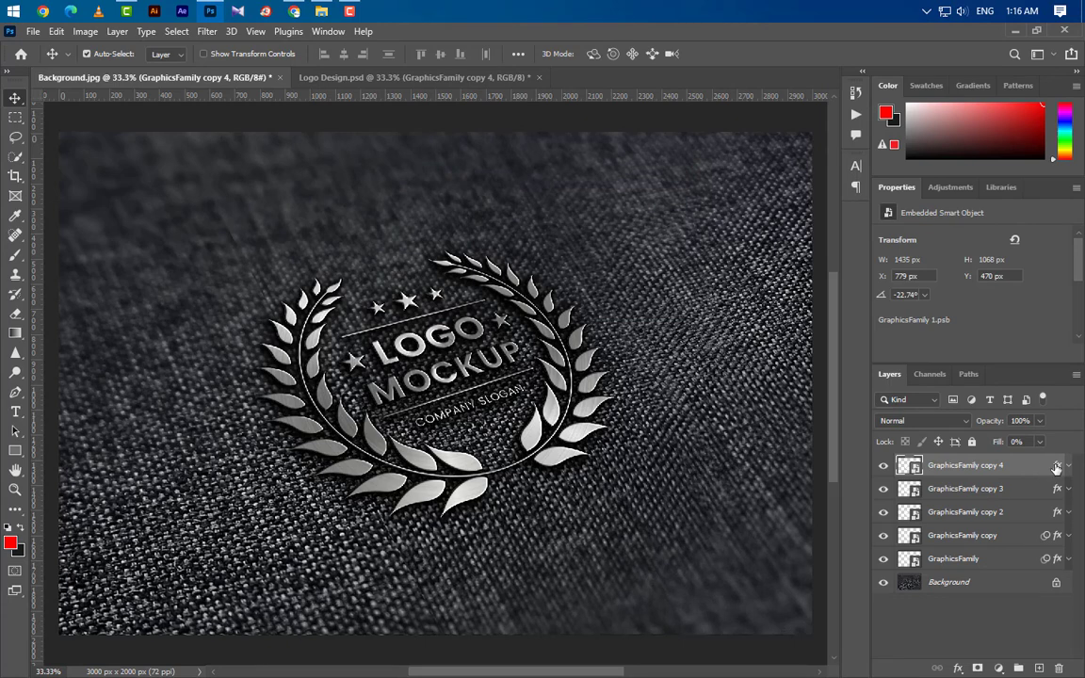
pyautogui.moveTo(1058, 466); pyautogui.dragTo(1059, 668)
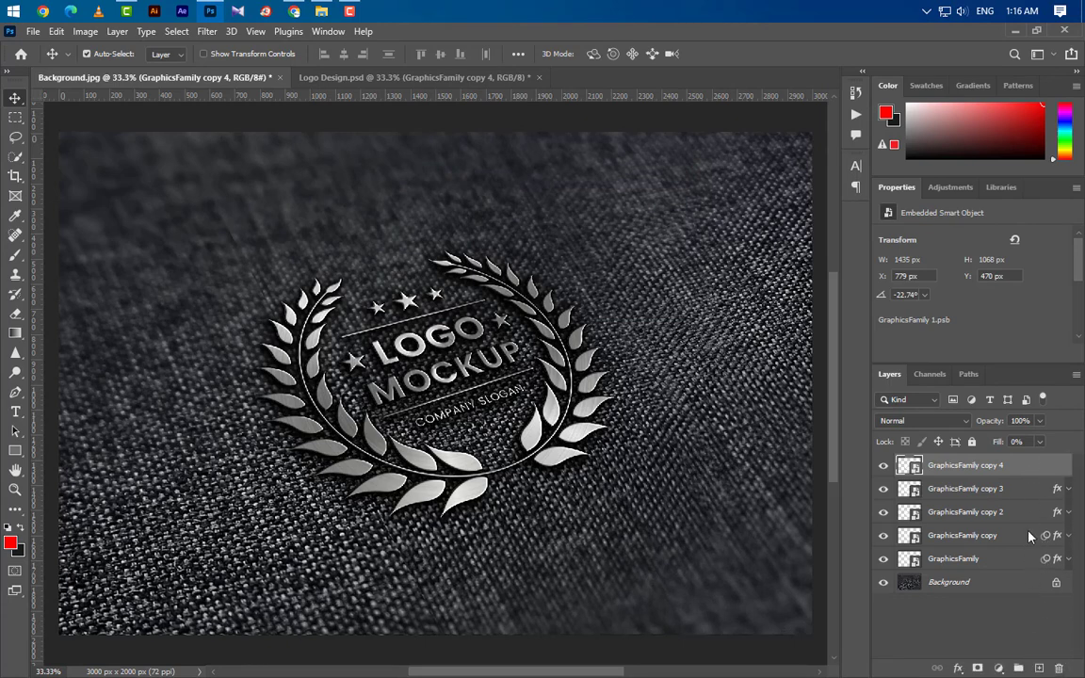
# Step: Add a white Color Dodge inner shadow to GraphicsFamily copy 4 with 15% opacity, 90° angle, 5 px distance and 10 px size
pyautogui.rightClick(1013, 465)
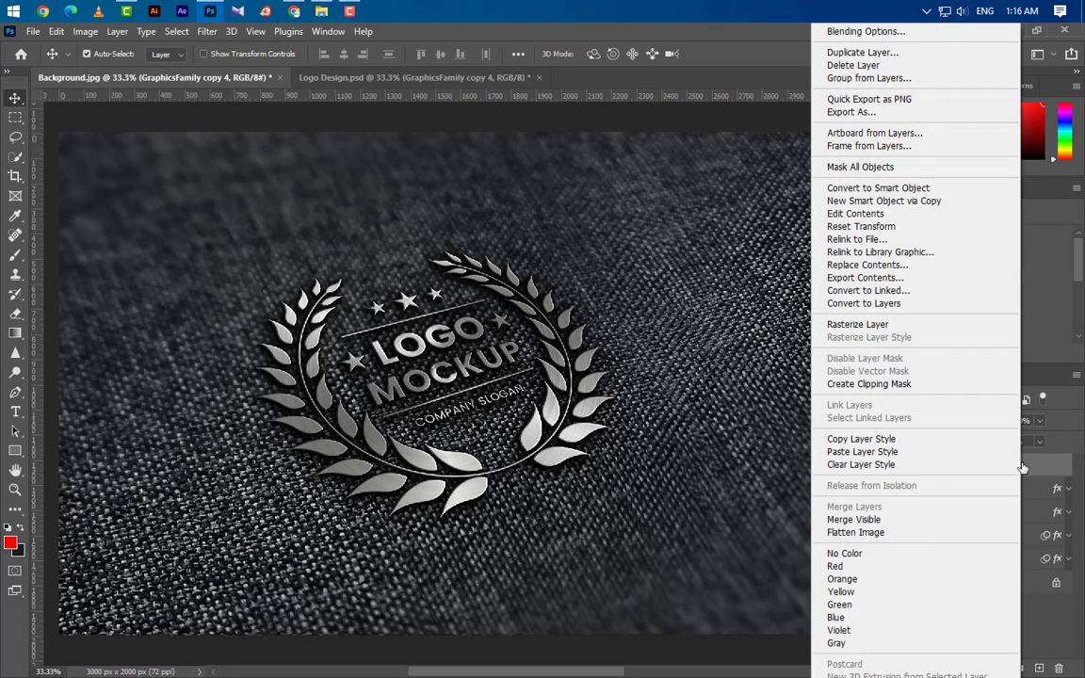
pyautogui.click(862, 31)
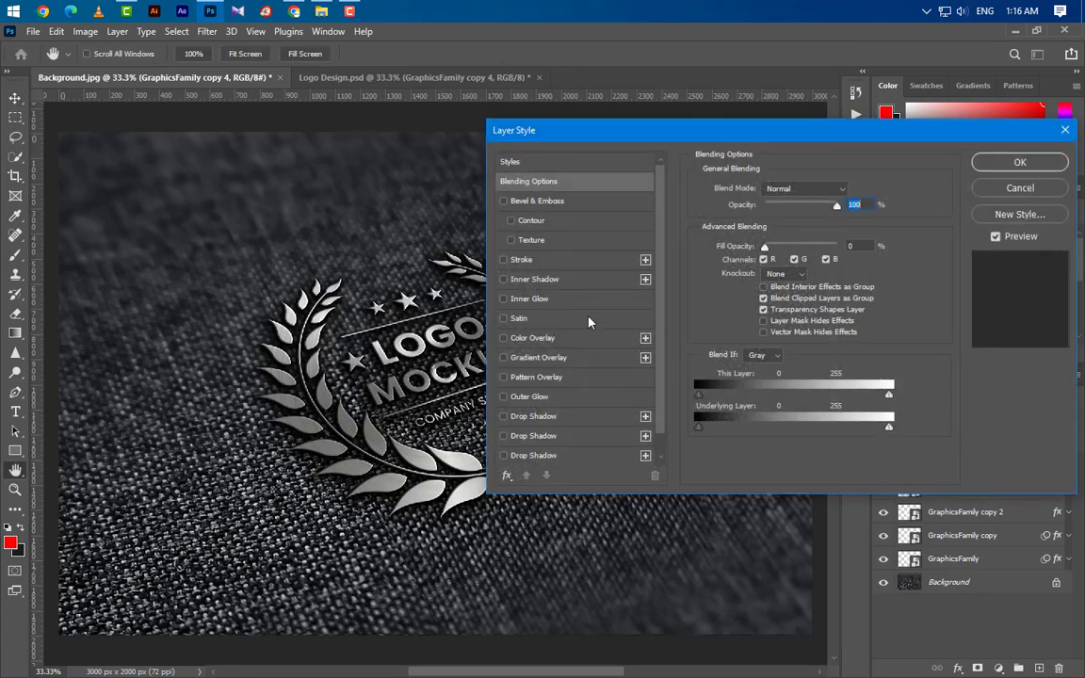
pyautogui.click(581, 285)
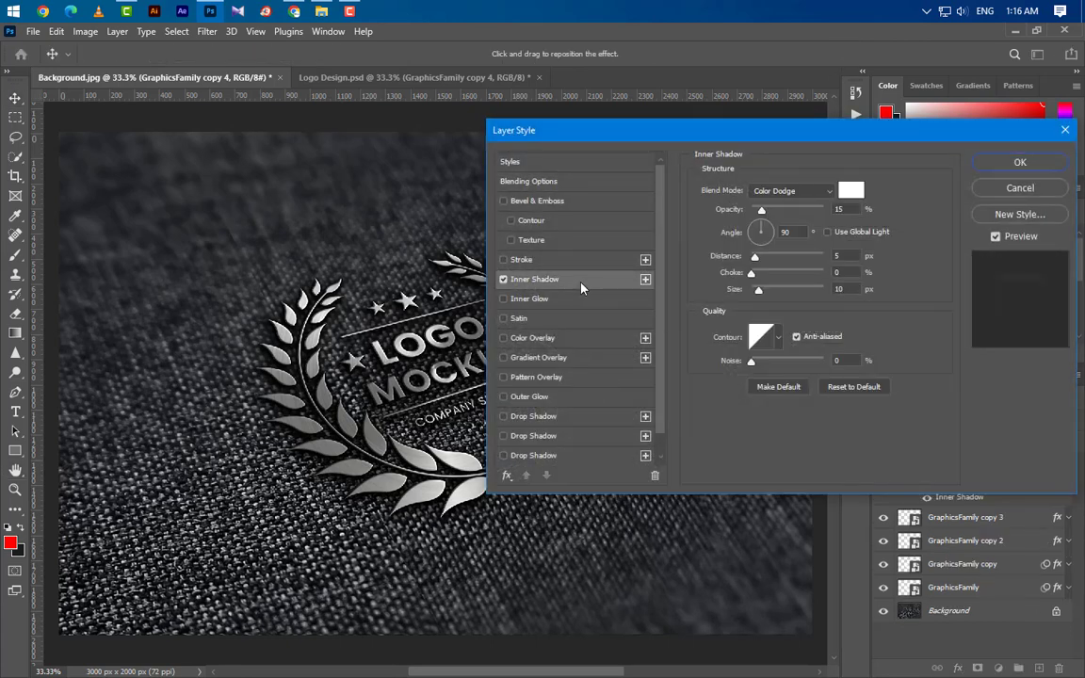
pyautogui.click(816, 192)
pyautogui.click(721, 335)
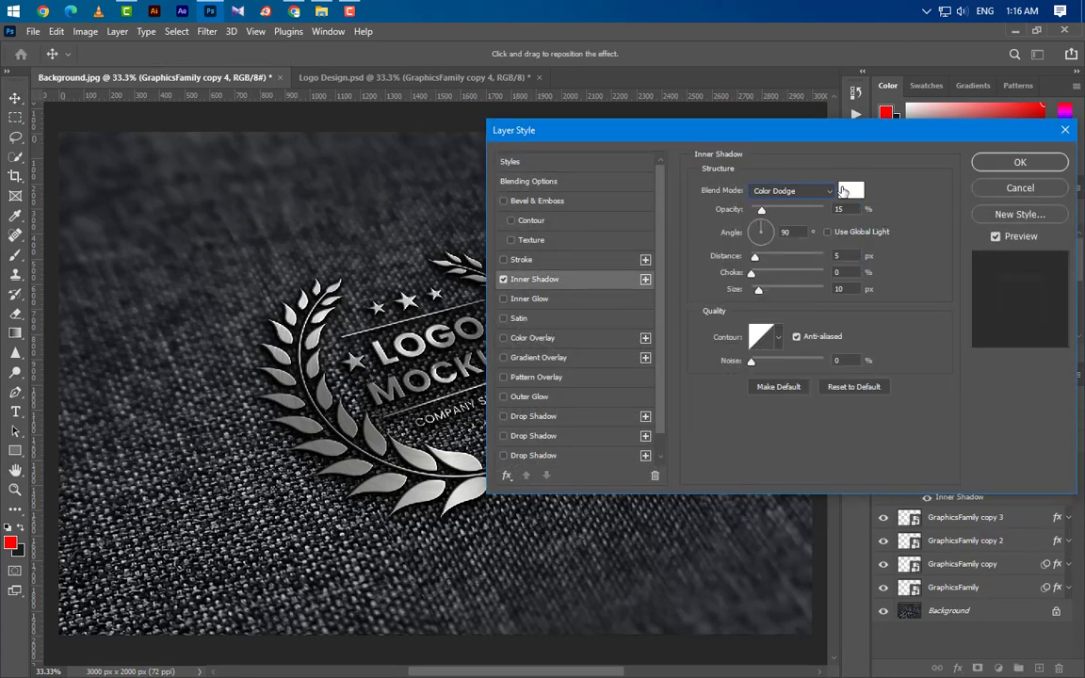
pyautogui.click(844, 191)
pyautogui.click(780, 355)
pyautogui.click(805, 231)
pyautogui.click(838, 255)
pyautogui.click(846, 289)
# Step: Add a gradient overlay to GraphicsFamily copy 4 using a gradient from ffffff to 969695
pyautogui.click(585, 366)
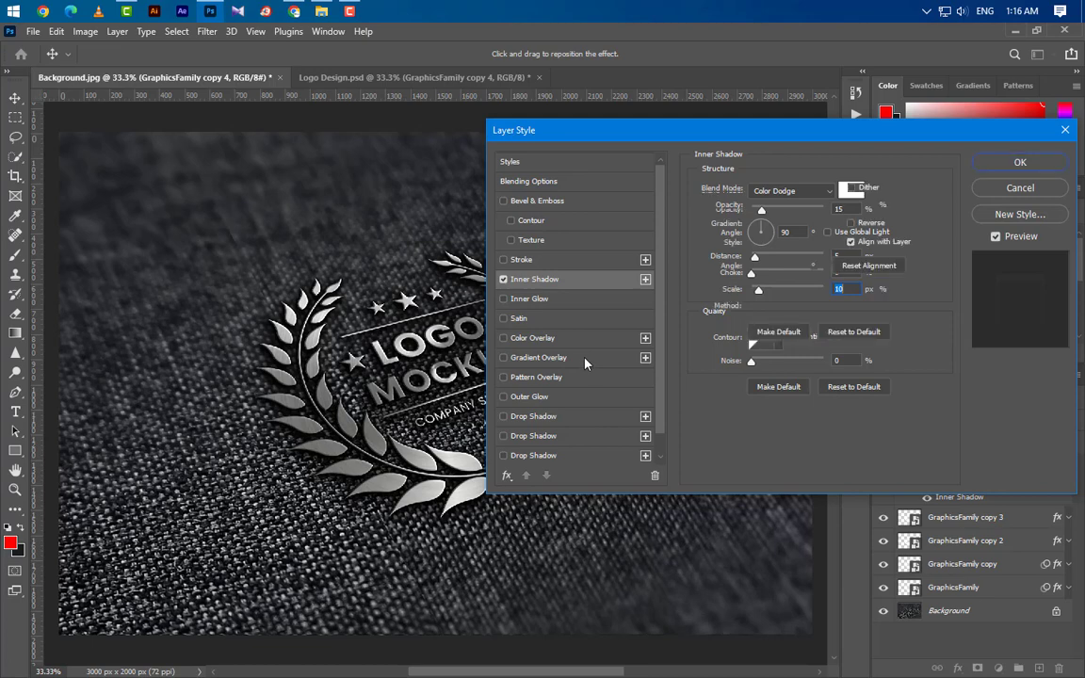
pyautogui.click(789, 223)
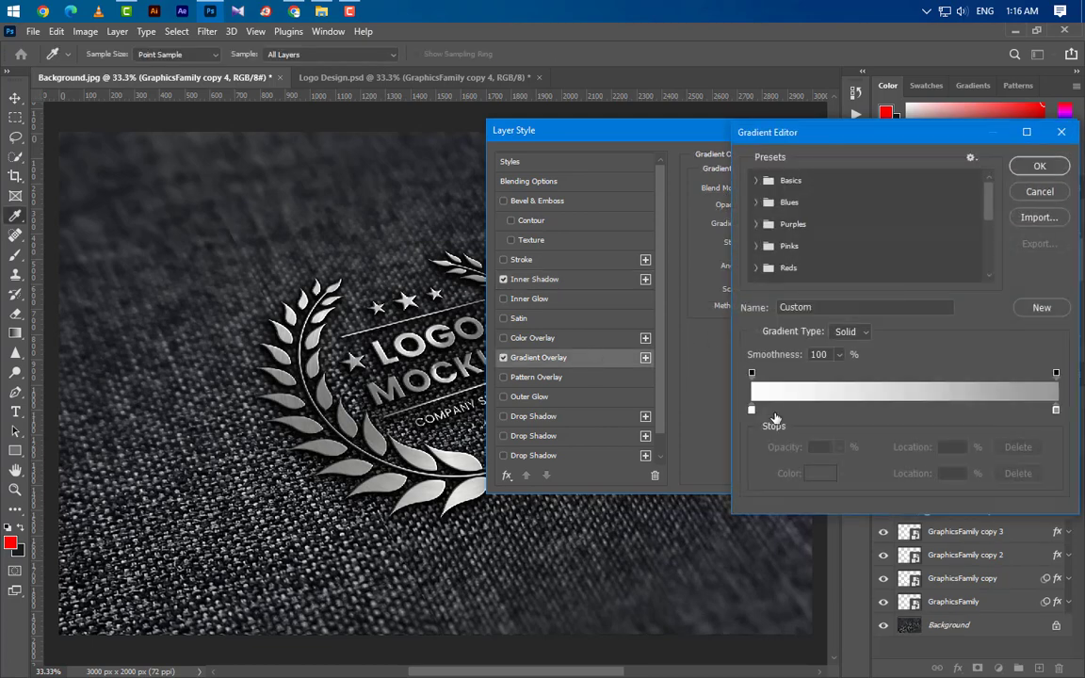
pyautogui.click(751, 411)
pyautogui.click(819, 473)
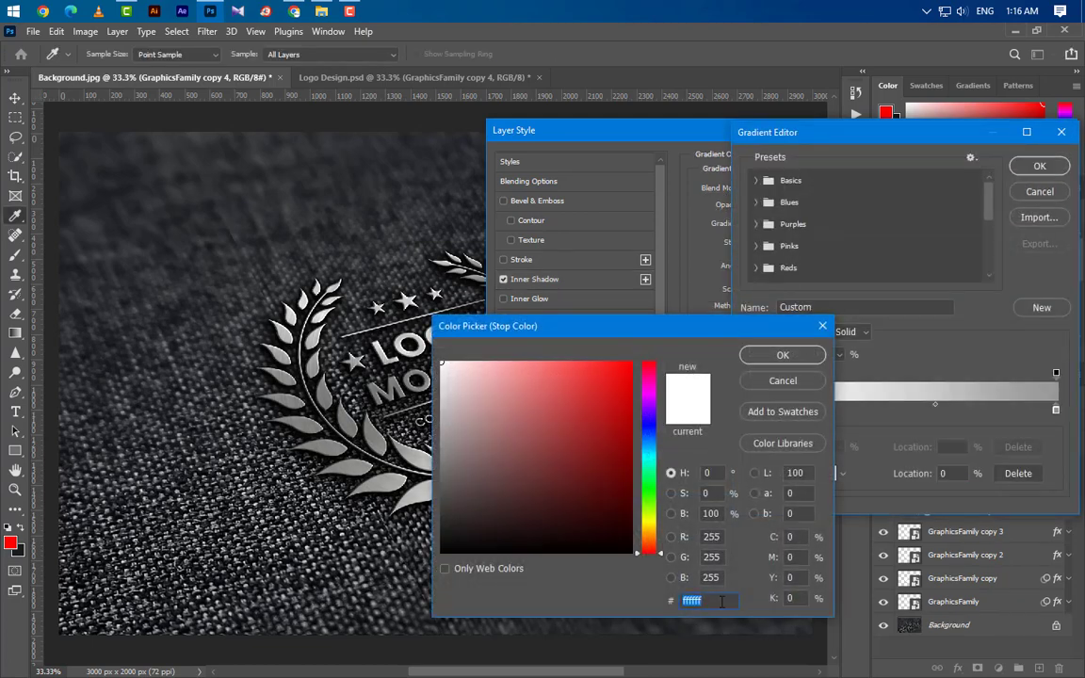
pyautogui.click(783, 356)
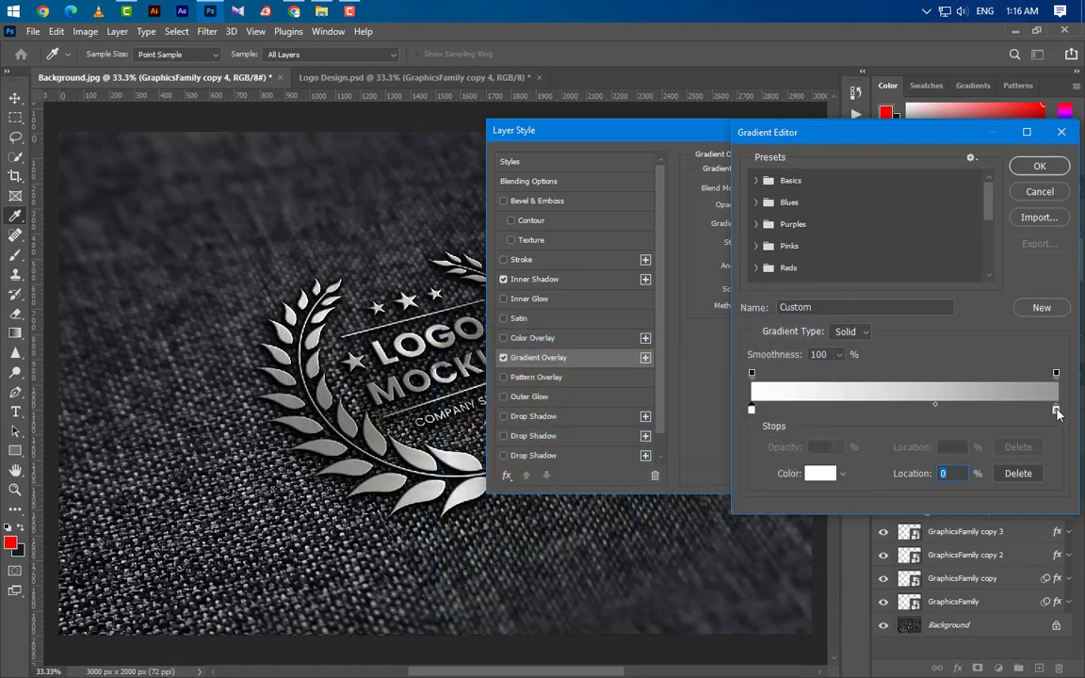
pyautogui.doubleClick(1056, 410)
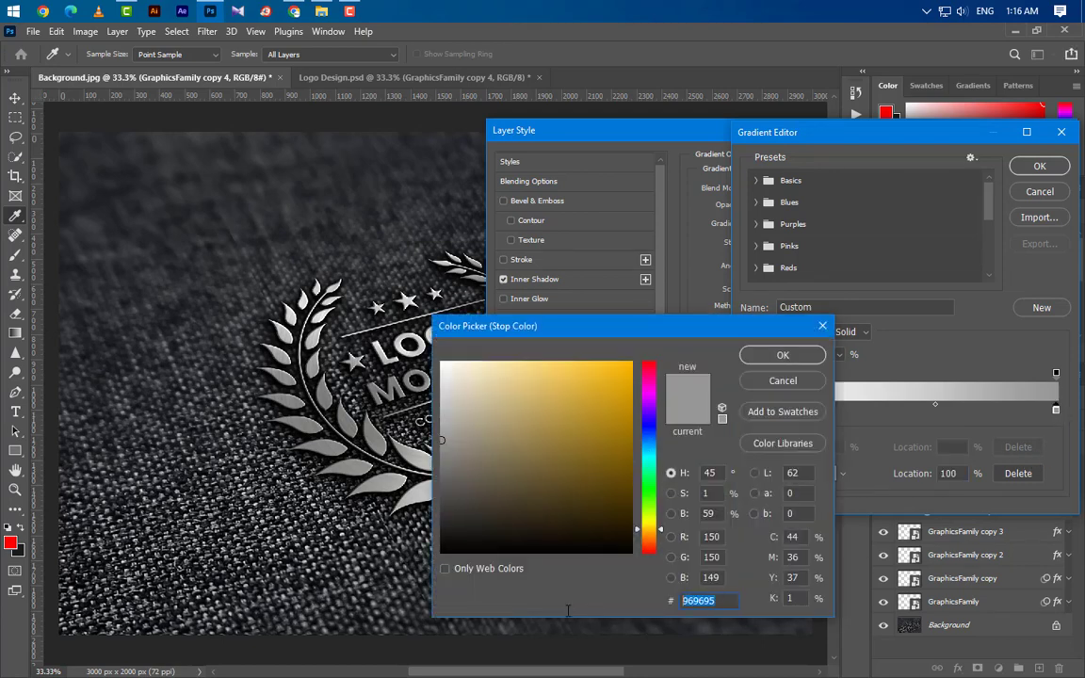
pyautogui.click(783, 355)
pyautogui.click(1040, 166)
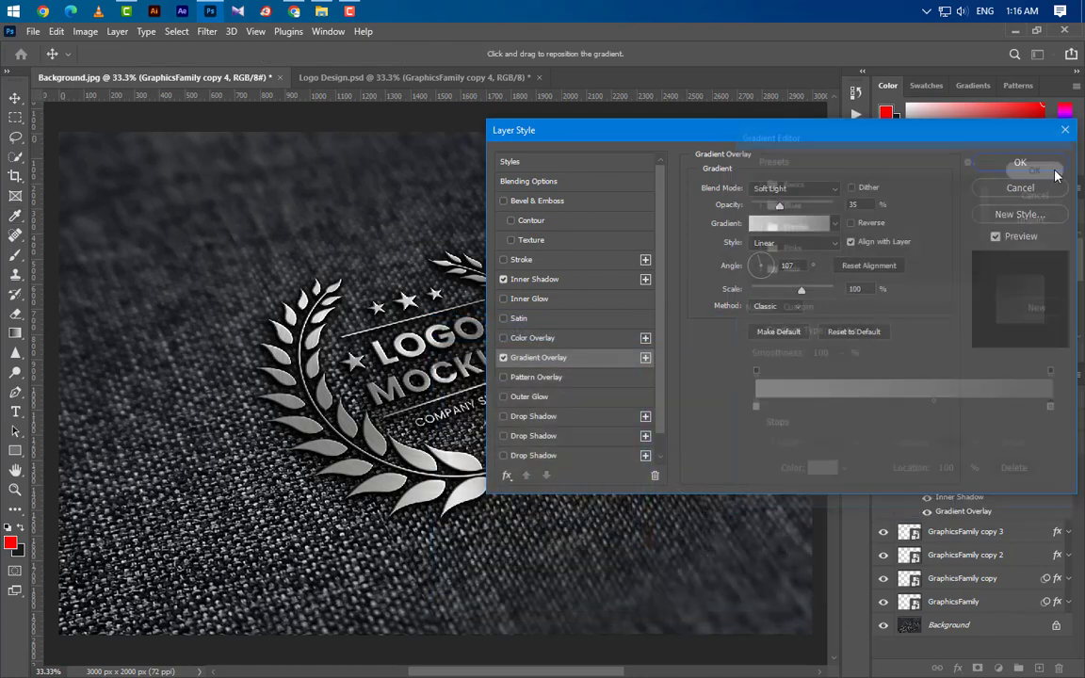
# Step: Set the gradient overlay to Soft Light blending at 35% opacity, Linear style, 107° angle and 100% scale
pyautogui.click(814, 193)
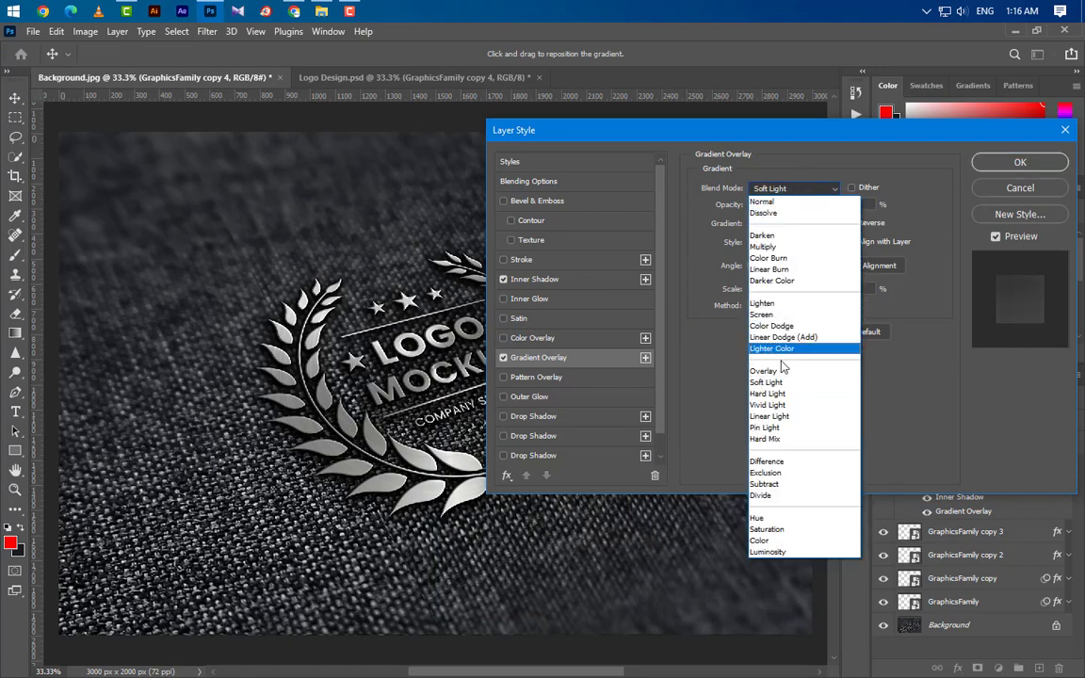
pyautogui.click(829, 376)
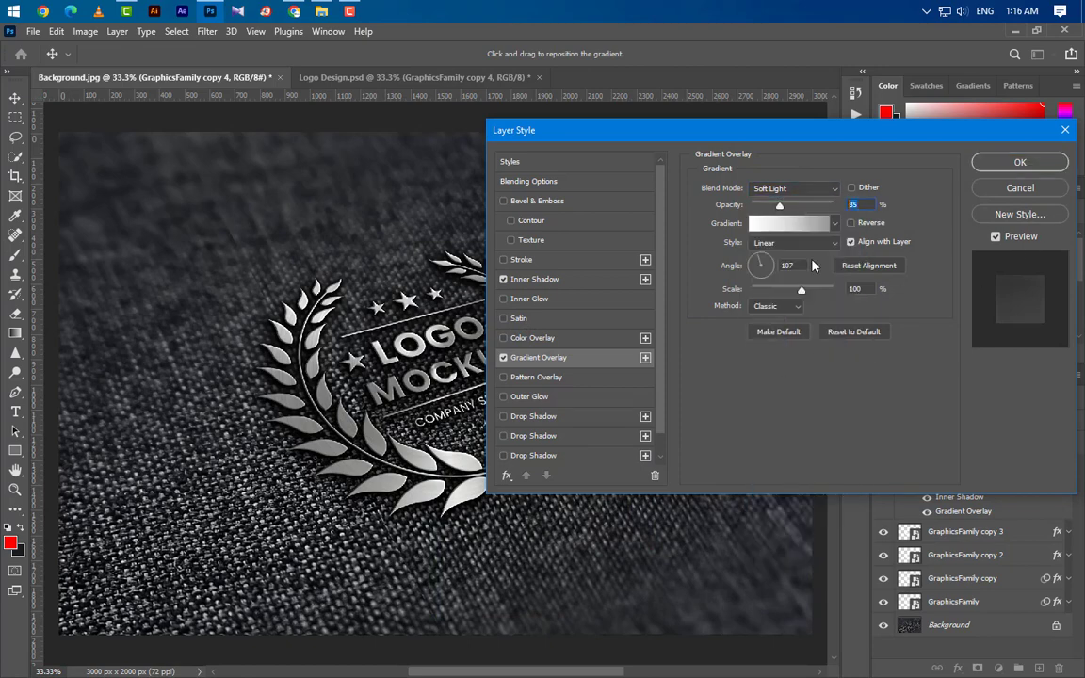
pyautogui.moveTo(799, 265); pyautogui.dragTo(760, 266)
pyautogui.moveTo(871, 291); pyautogui.dragTo(805, 290)
# Step: Add a white Normal outer glow with 30% opacity, 5 px size and 50% range, apply the style and collapse the effects list
pyautogui.click(562, 398)
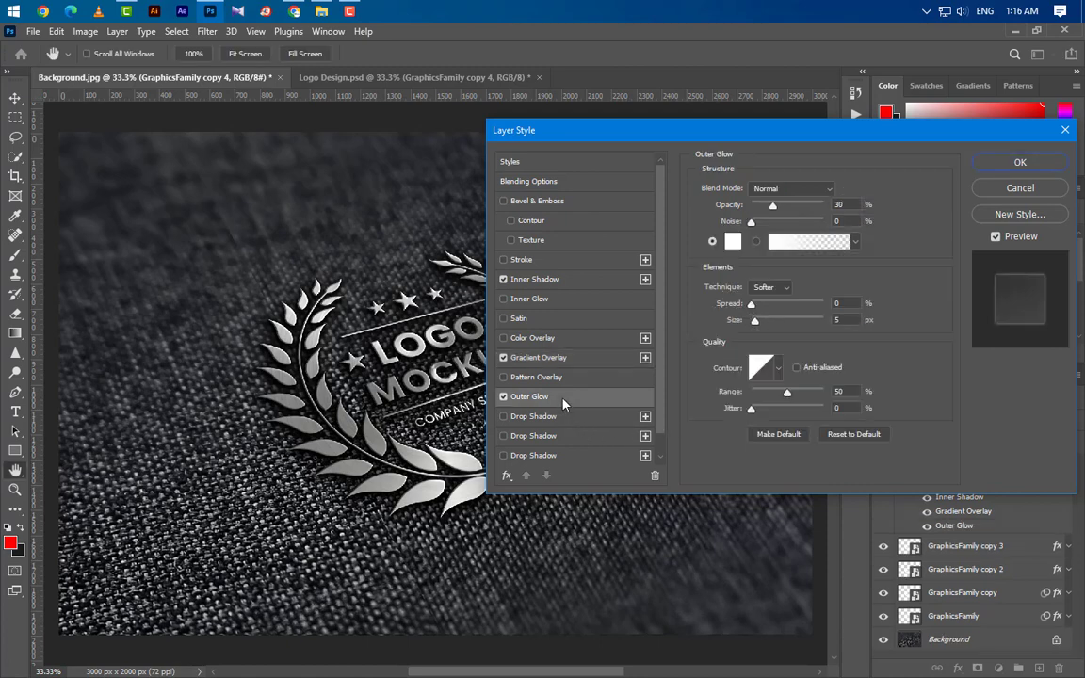
pyautogui.click(847, 205)
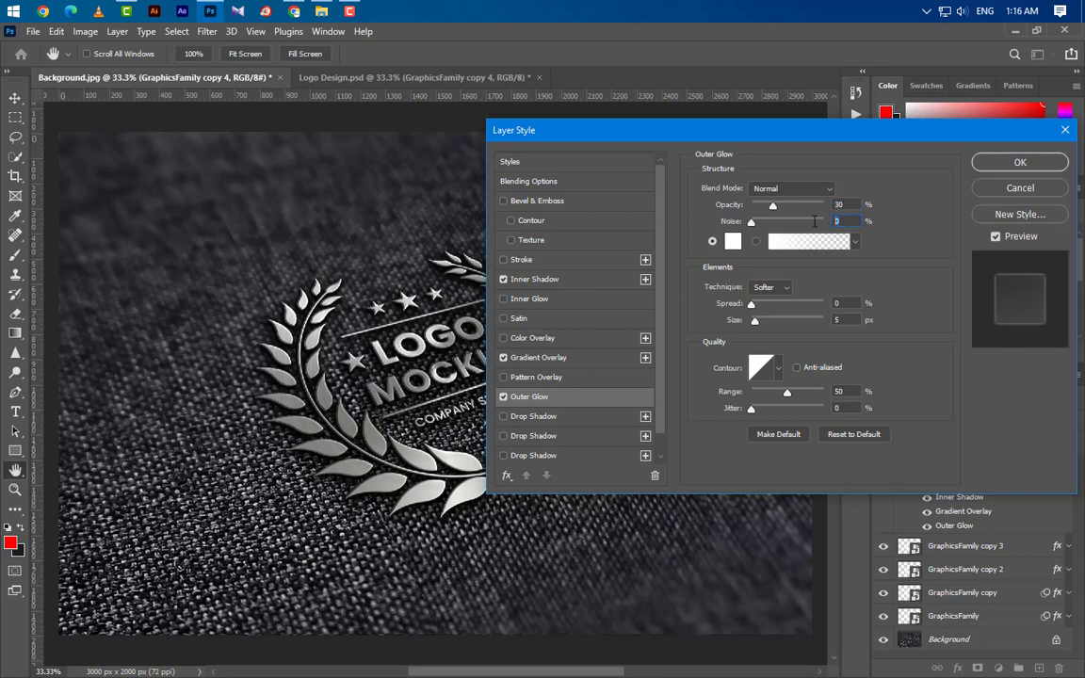
pyautogui.click(733, 241)
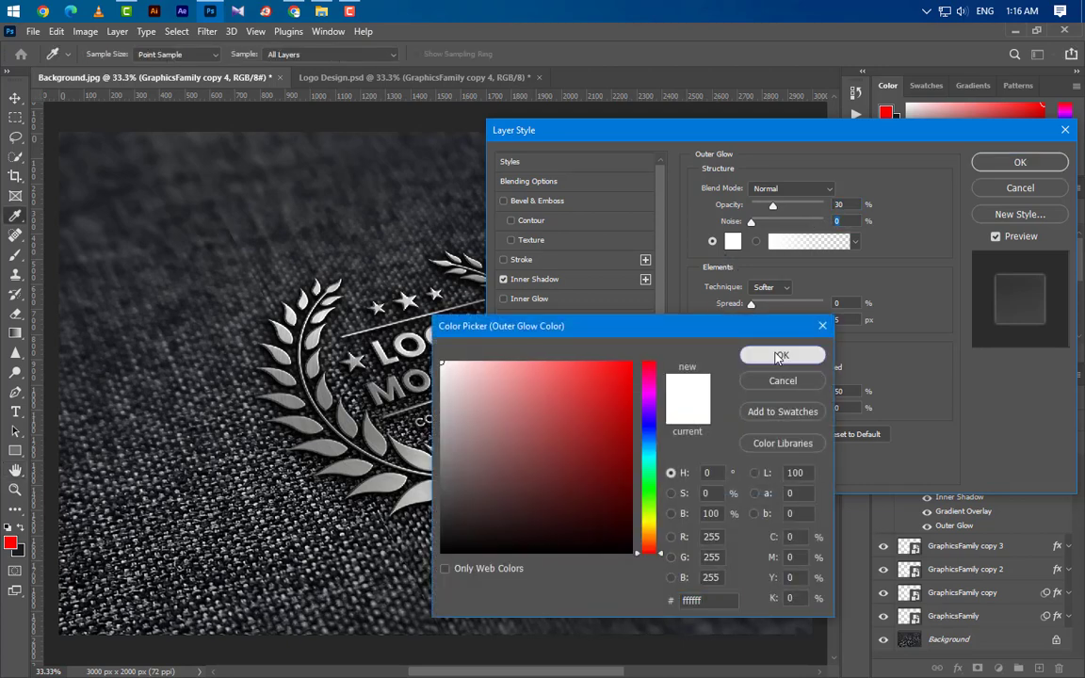
pyautogui.click(783, 356)
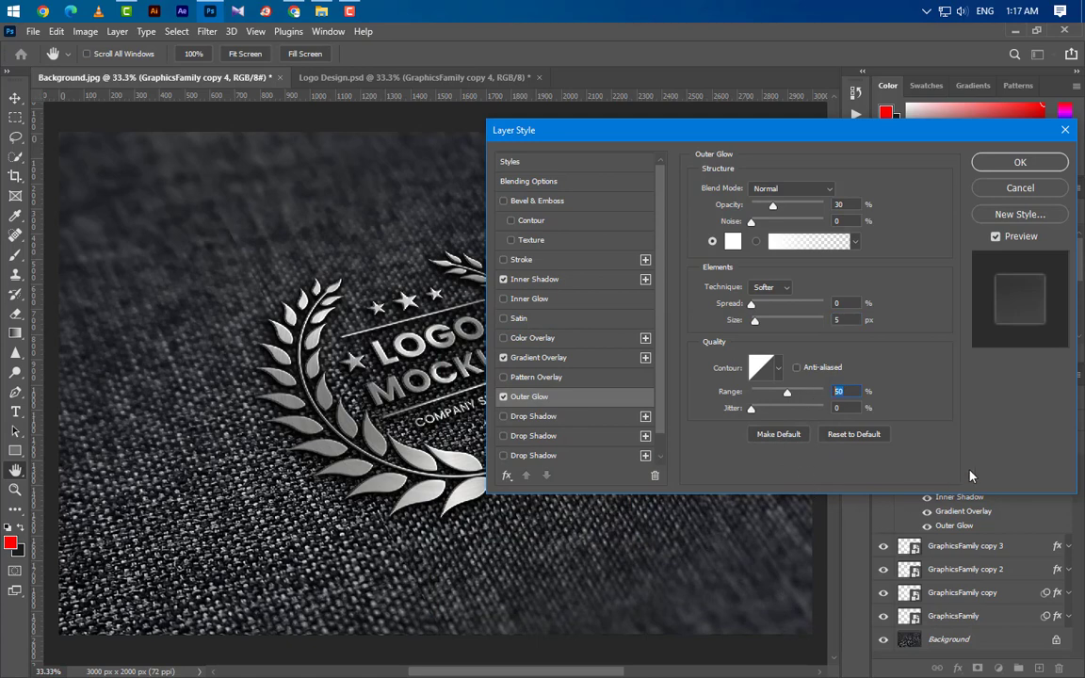
pyautogui.click(1021, 163)
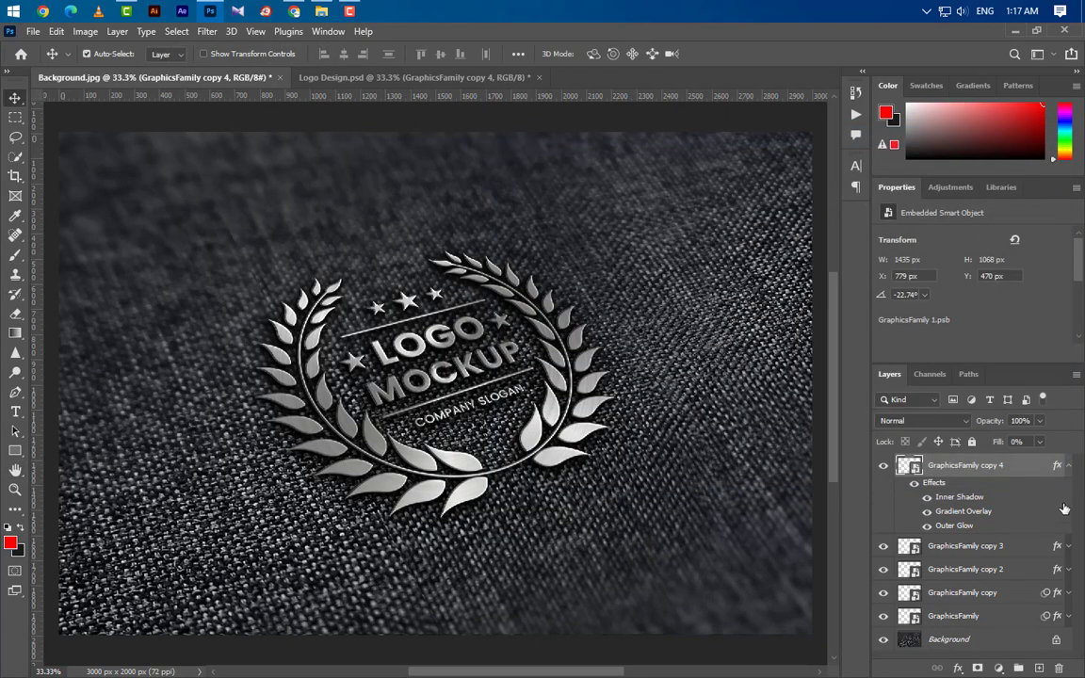
pyautogui.click(1068, 466)
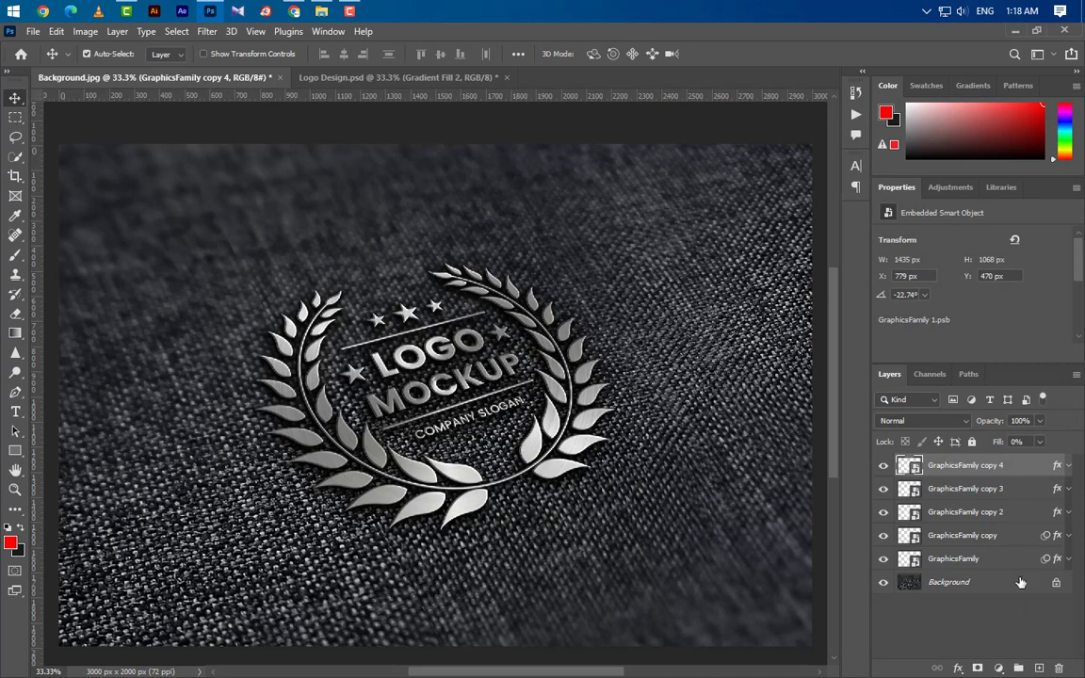
# Step: Add a Gradient Fill layer above the logo layers and make the gradient's starting color stop black
pyautogui.click(998, 668)
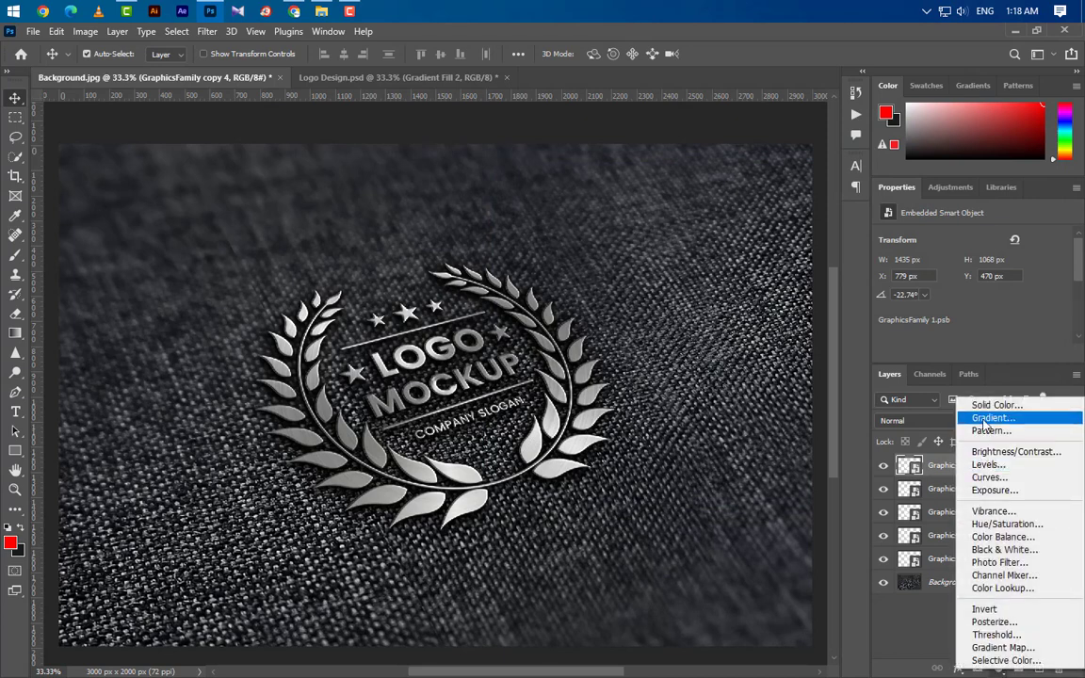
pyautogui.click(990, 419)
pyautogui.click(754, 152)
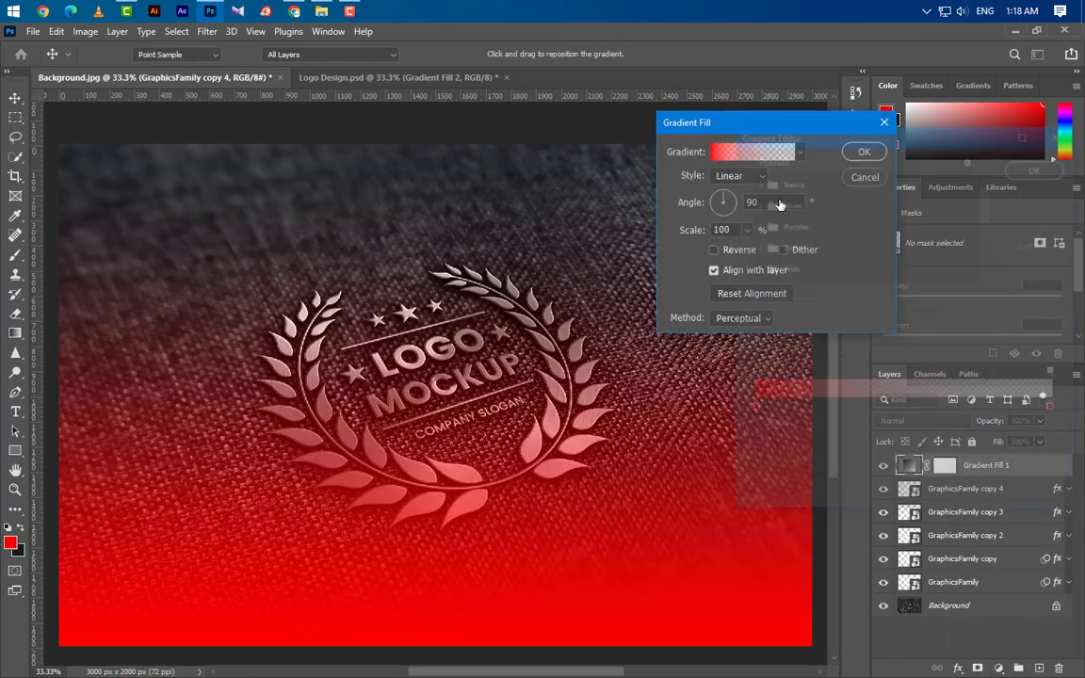
pyautogui.click(751, 409)
pyautogui.click(803, 473)
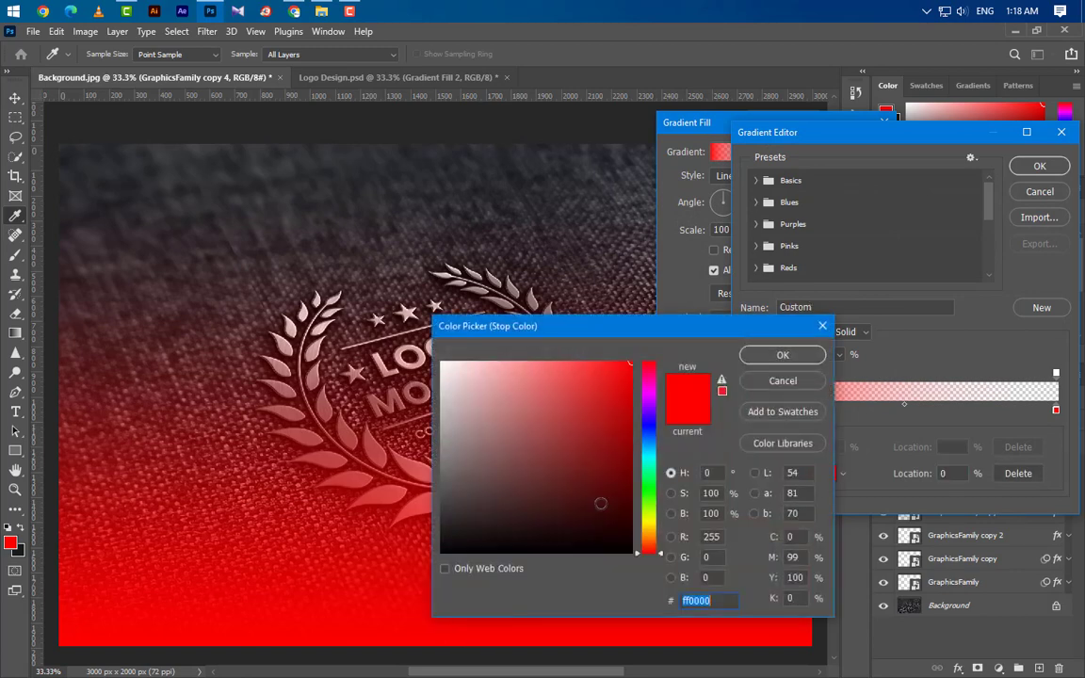
pyautogui.moveTo(601, 504); pyautogui.dragTo(613, 569)
pyautogui.click(761, 362)
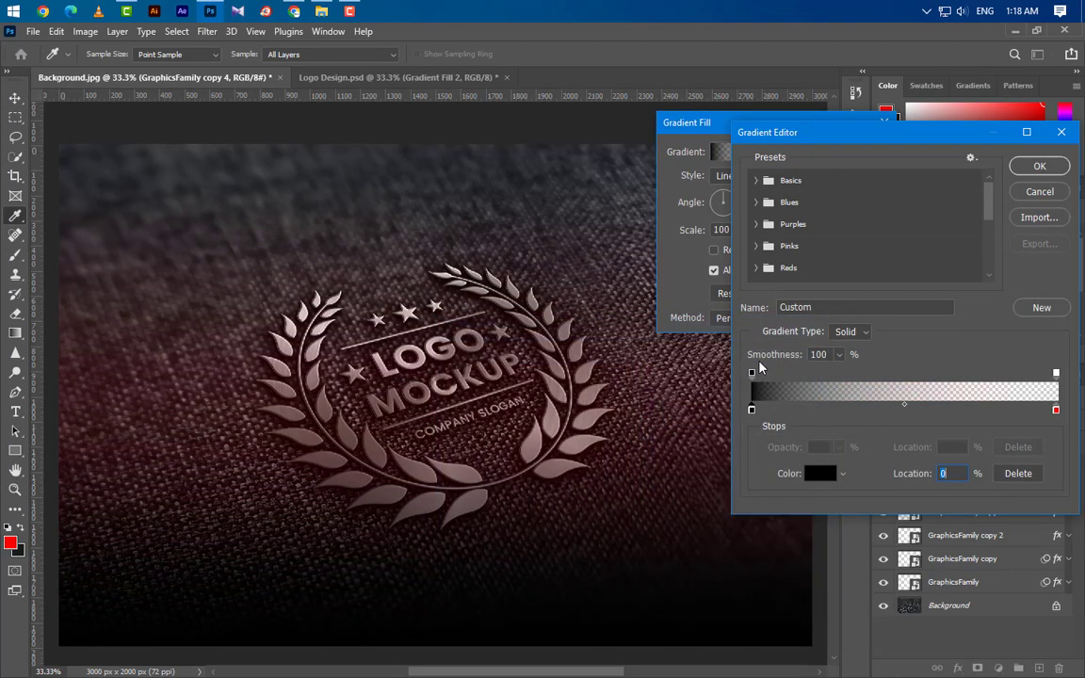
# Step: Set the gradient's end color stop to ffffff, keep its opacity stop at 0% and accept the gradient
pyautogui.click(1056, 409)
pyautogui.click(820, 473)
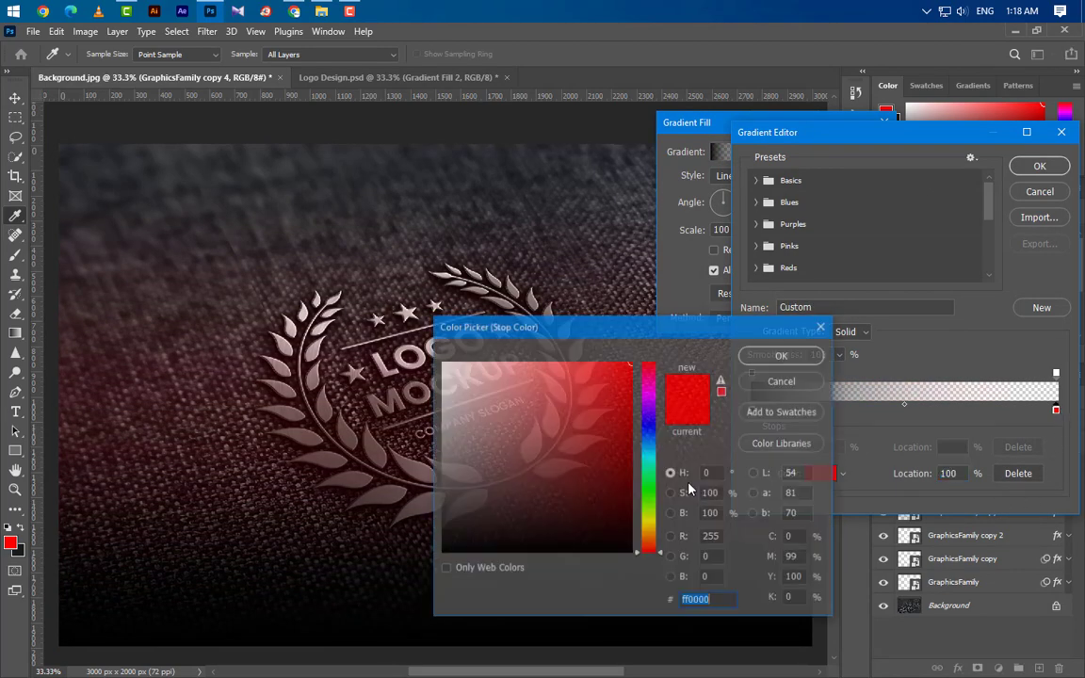
pyautogui.write('ffffff')
pyautogui.click(815, 359)
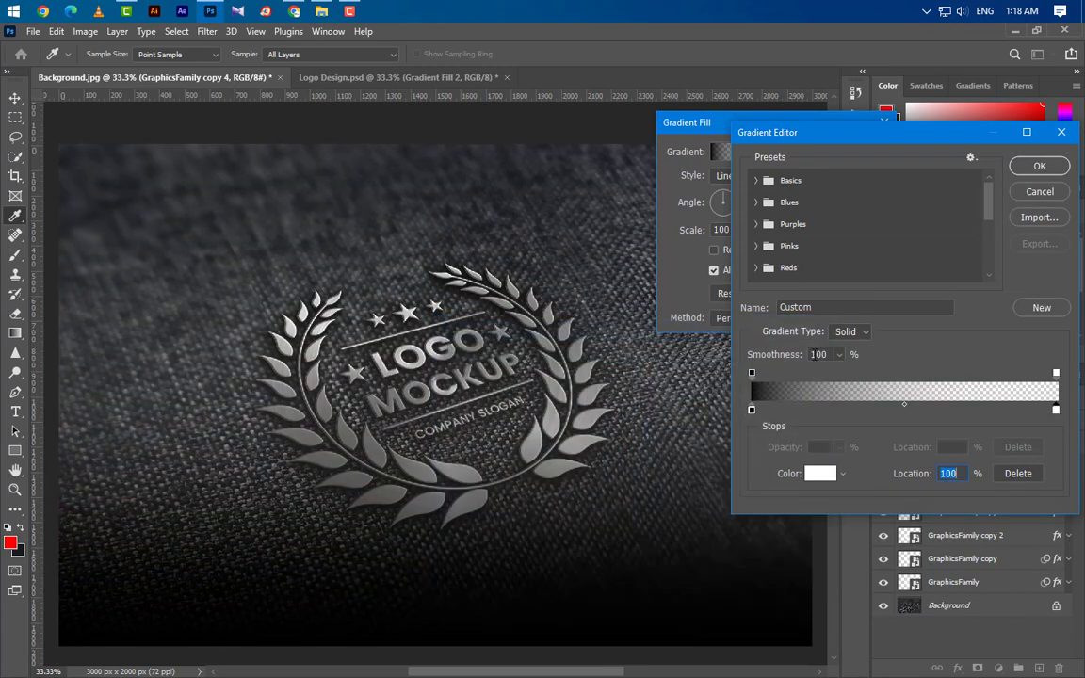
pyautogui.click(1056, 374)
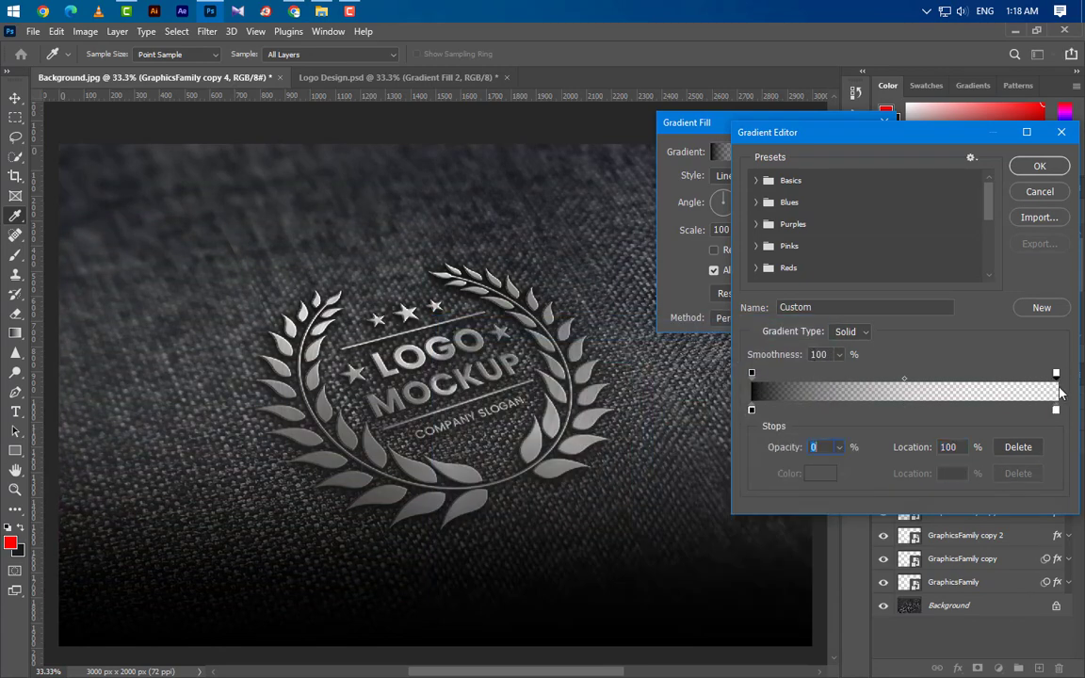
pyautogui.click(1040, 165)
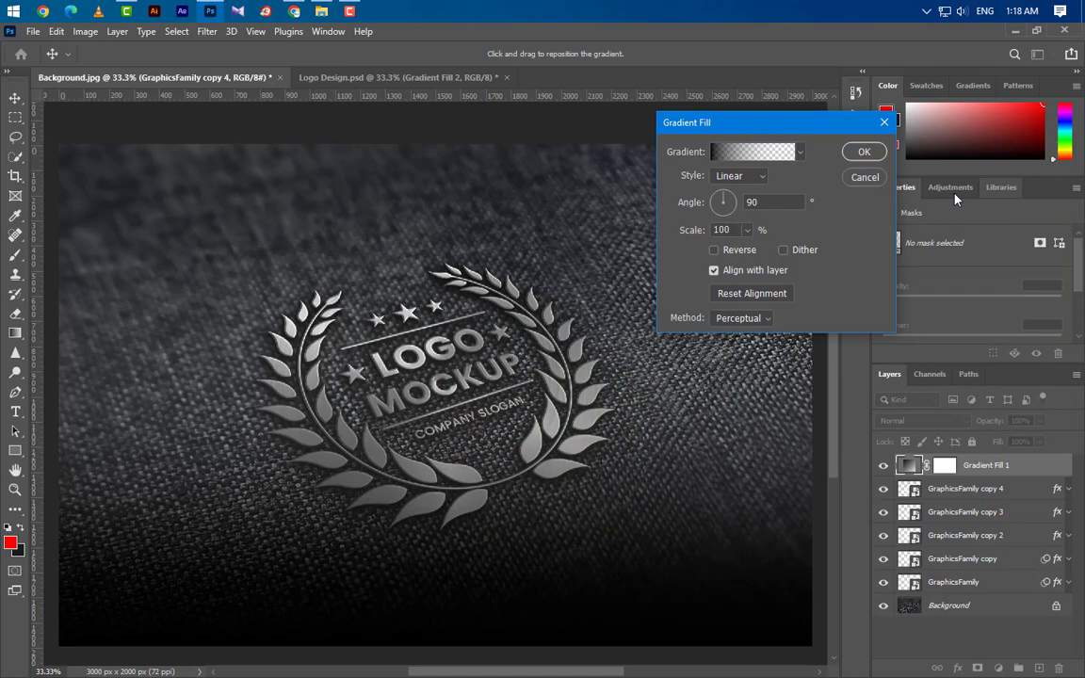
# Step: Set the gradient fill to Diamond style with 120% scale, reverse its direction and apply it
pyautogui.click(741, 177)
pyautogui.click(741, 242)
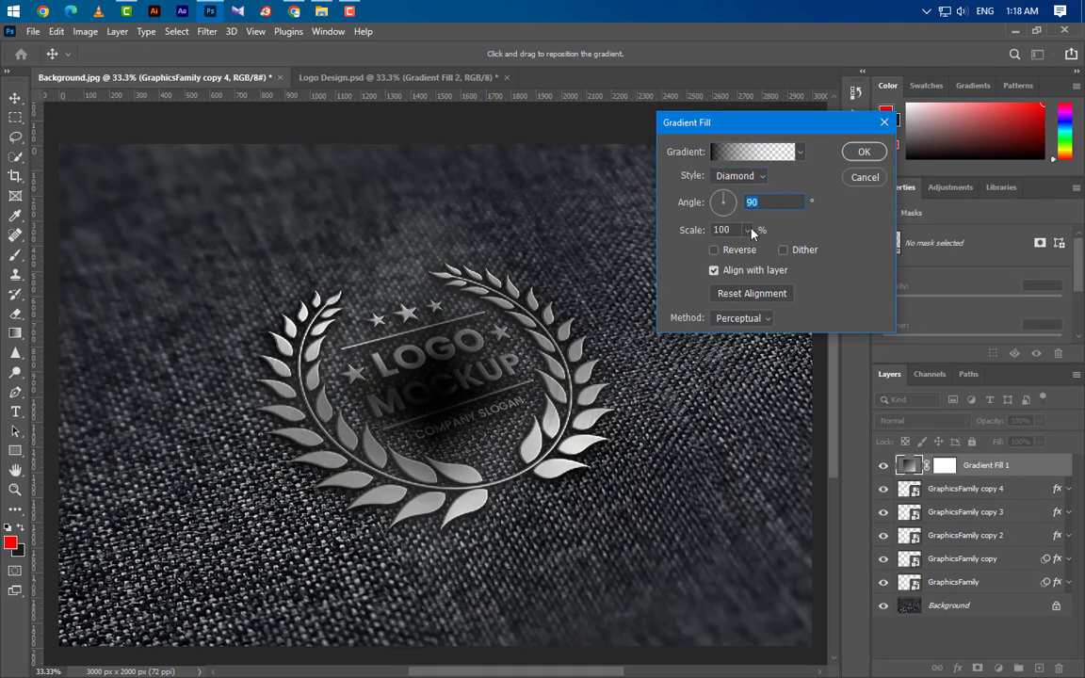
pyautogui.press('Tab')
pyautogui.write('12')
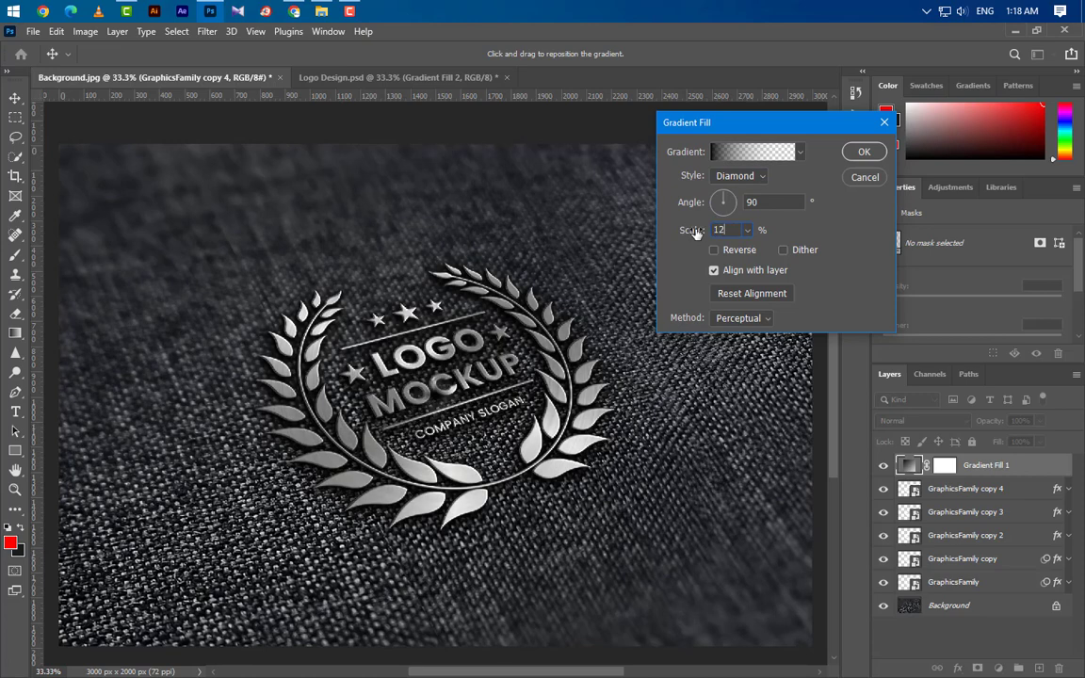
pyautogui.write('0')
pyautogui.click(715, 250)
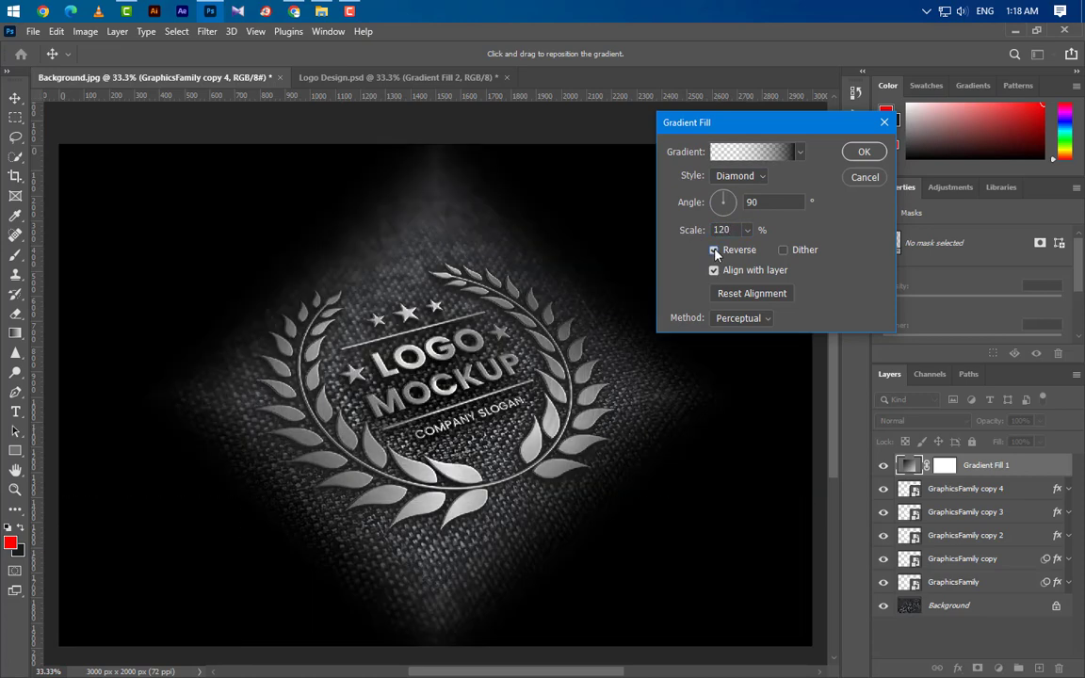
pyautogui.click(864, 152)
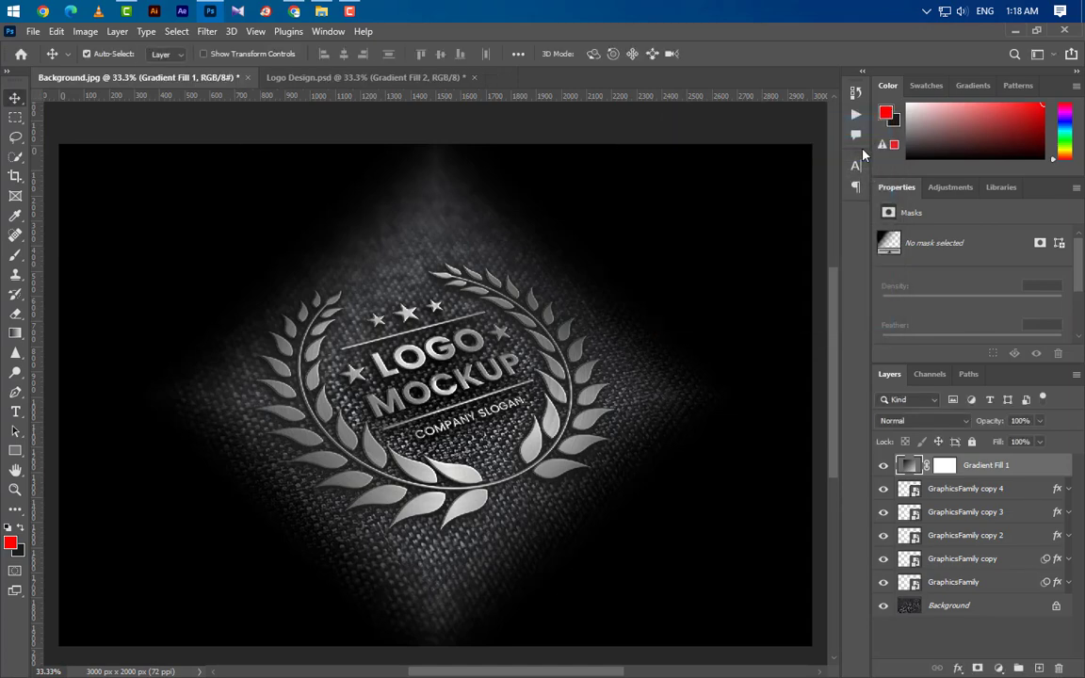
# Step: Set the Gradient Fill 1 layer to Soft Light blending at 25% opacity
pyautogui.click(928, 424)
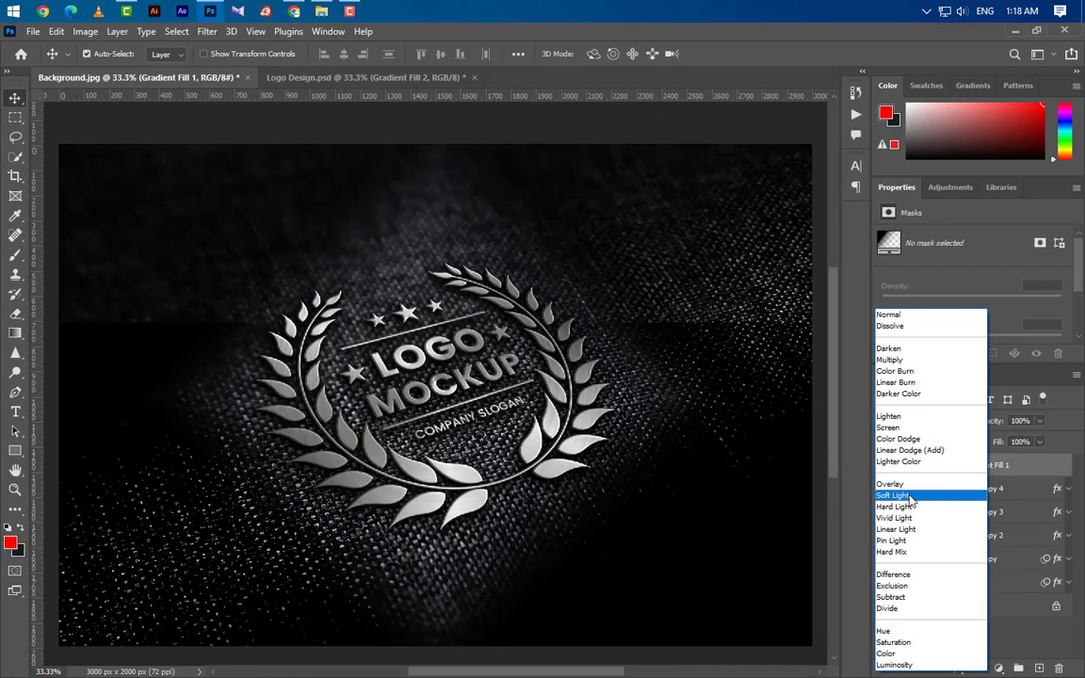
pyautogui.click(911, 497)
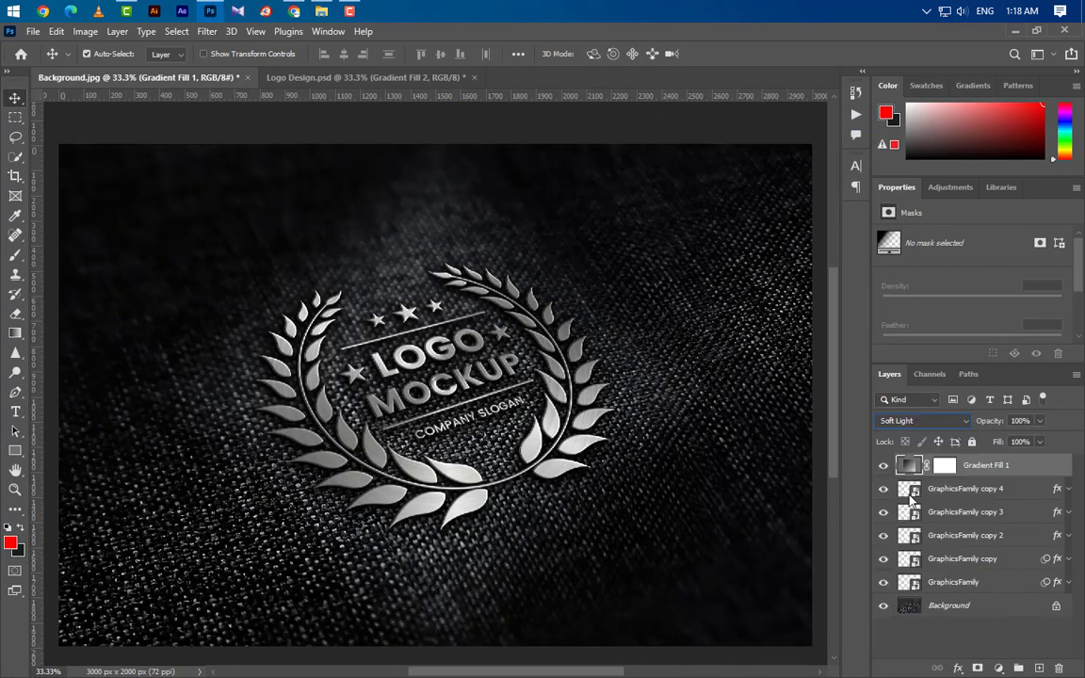
pyautogui.click(1023, 421)
pyautogui.write('25')
pyautogui.press('Return')
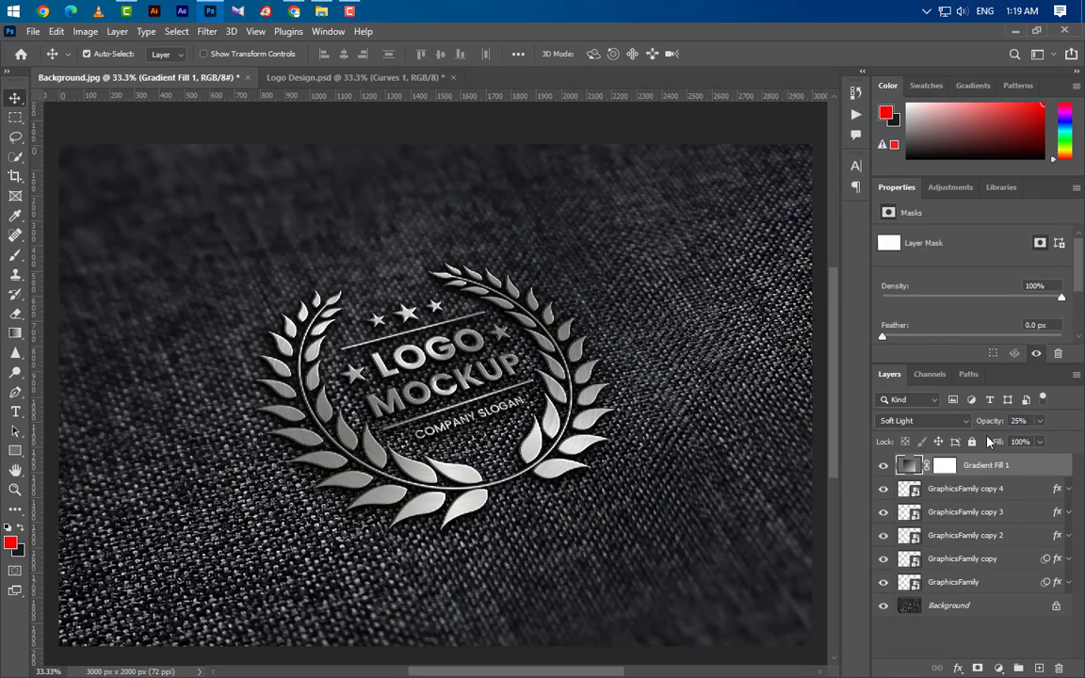
# Step: Add a Curves adjustment layer above the gradient fill and set the RGB black point input to 2
pyautogui.click(999, 669)
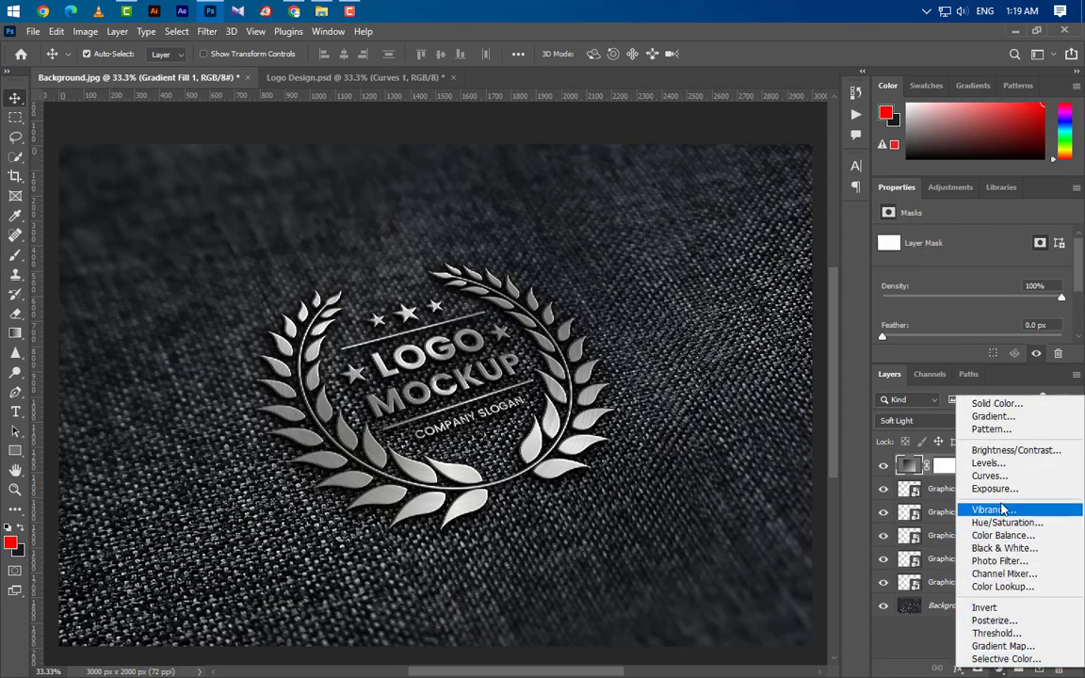
pyautogui.click(990, 476)
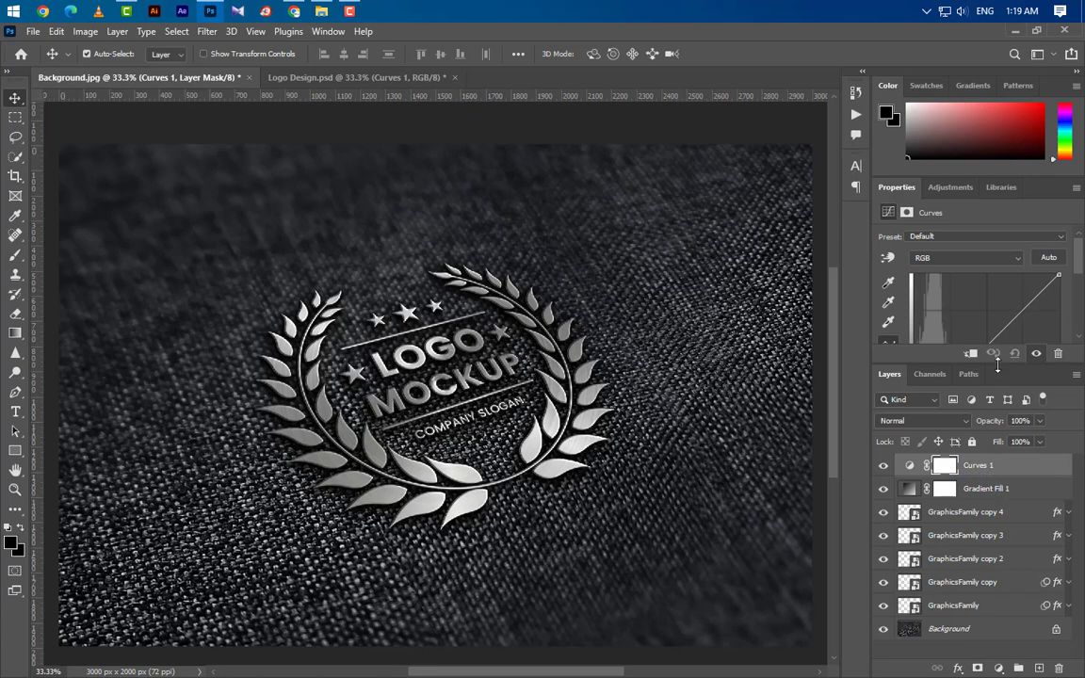
pyautogui.moveTo(998, 365); pyautogui.dragTo(997, 507)
pyautogui.moveTo(915, 429); pyautogui.dragTo(918, 432)
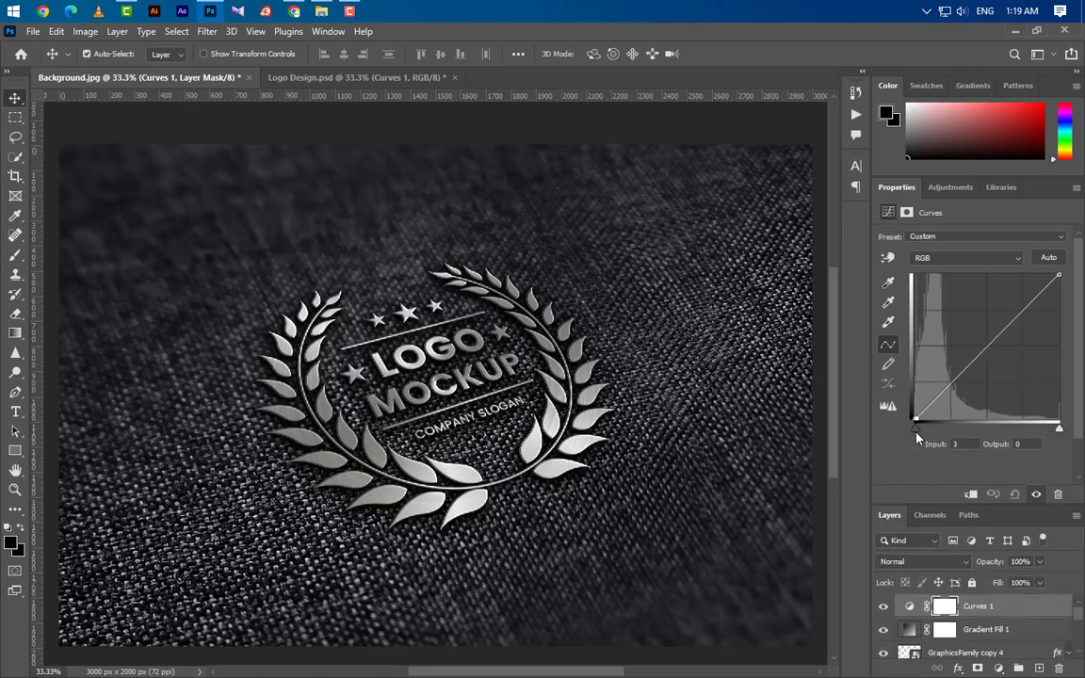
pyautogui.write('2')
# Step: Set the Red channel's black point input to 2 and the Blue channel's white point input to 245 in the Curves adjustment
pyautogui.click(962, 259)
pyautogui.click(961, 283)
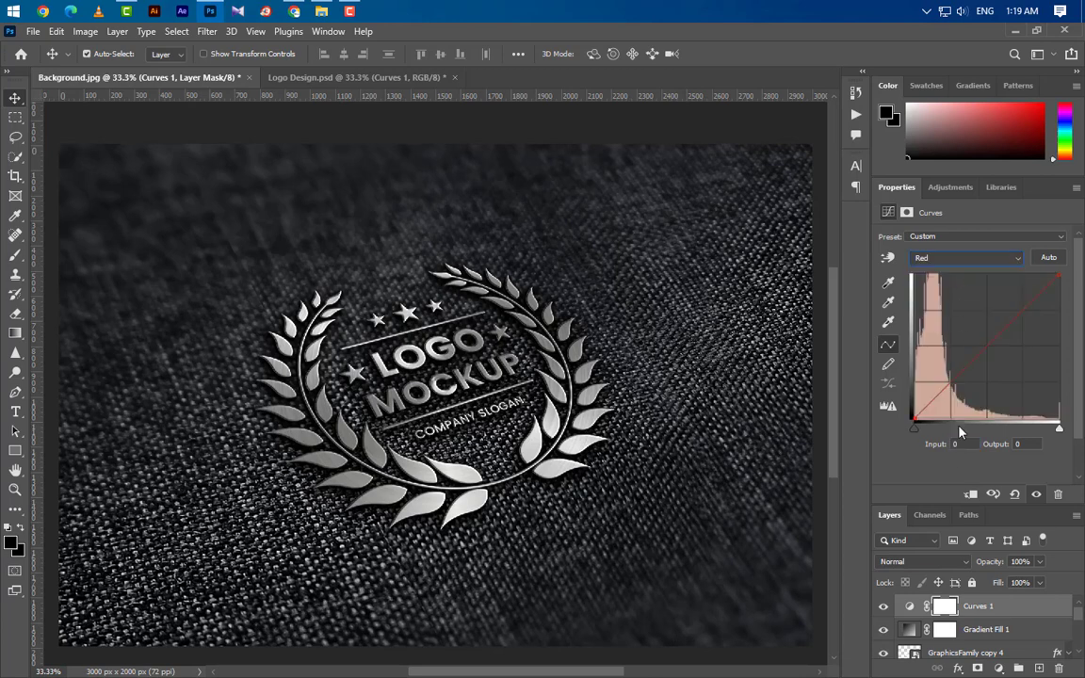
pyautogui.write('2')
pyautogui.click(962, 257)
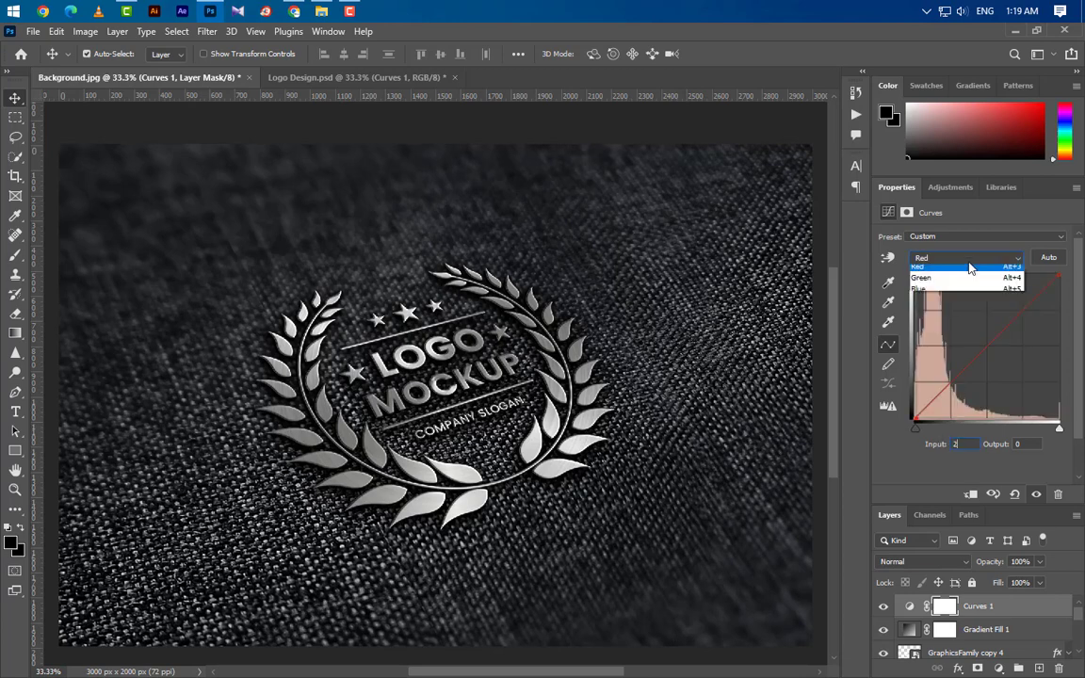
pyautogui.click(961, 305)
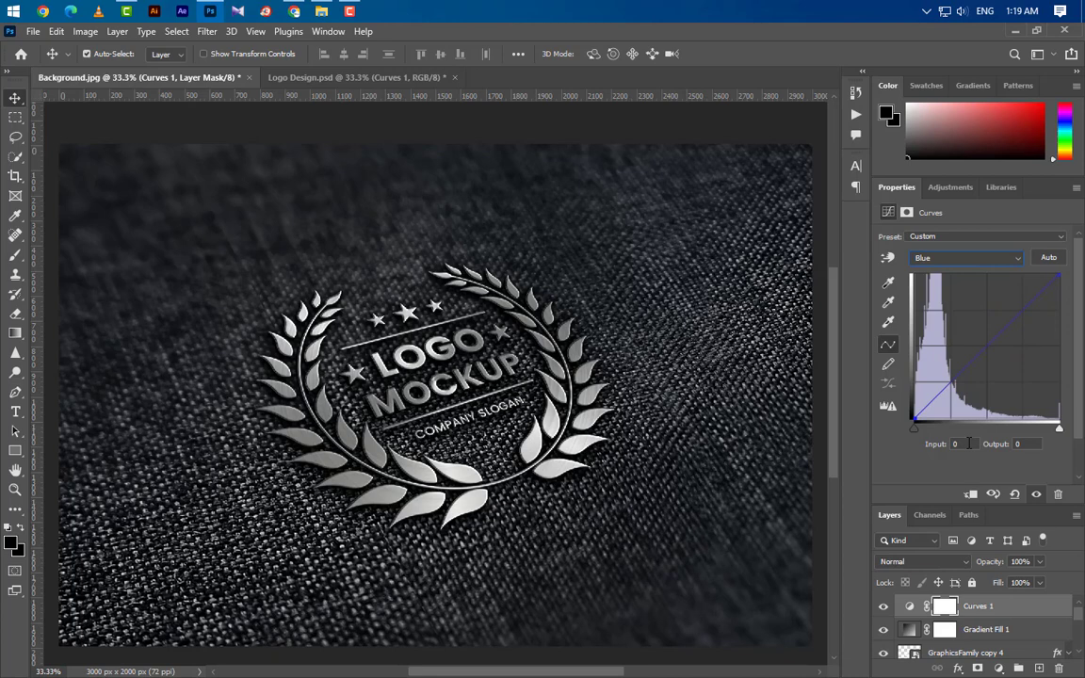
pyautogui.click(1060, 430)
pyautogui.doubleClick(959, 443)
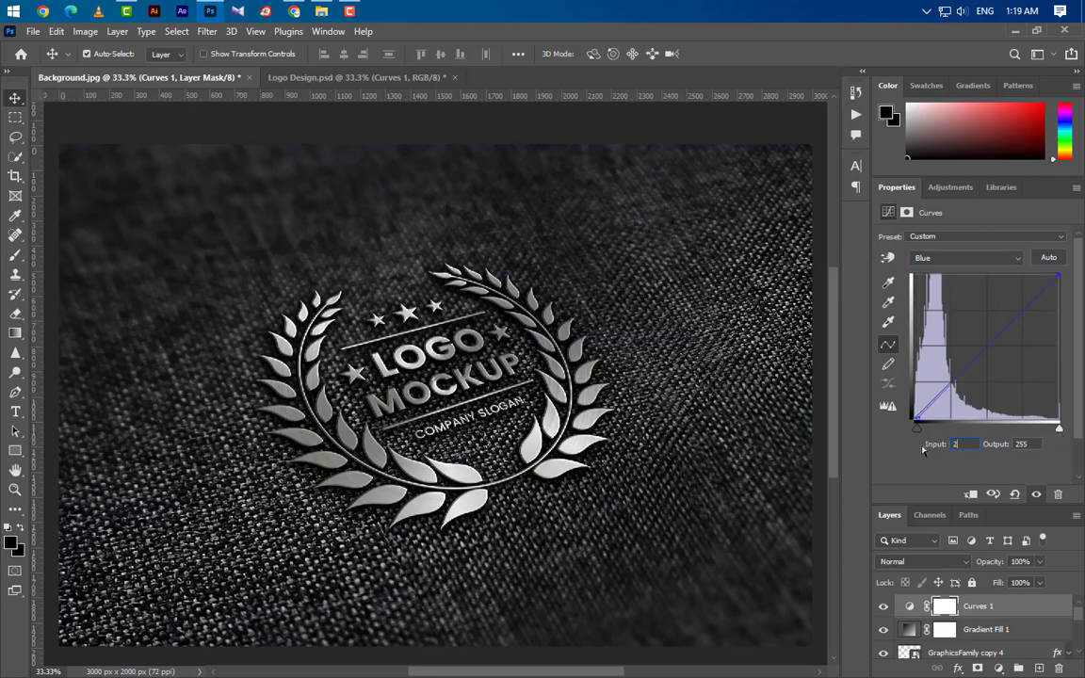
pyautogui.write('245')
# Step: Set the RGB white point input to 240 in the Curves adjustment and lower the Curves 1 layer's opacity to 20%
pyautogui.click(974, 265)
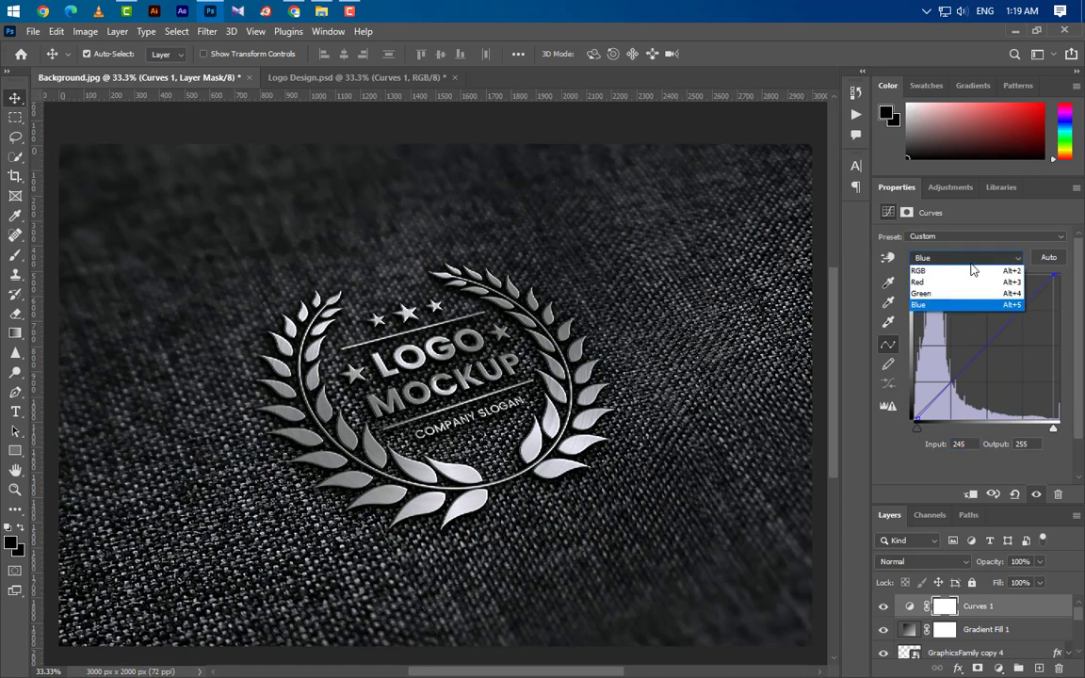
pyautogui.click(952, 231)
pyautogui.click(1060, 432)
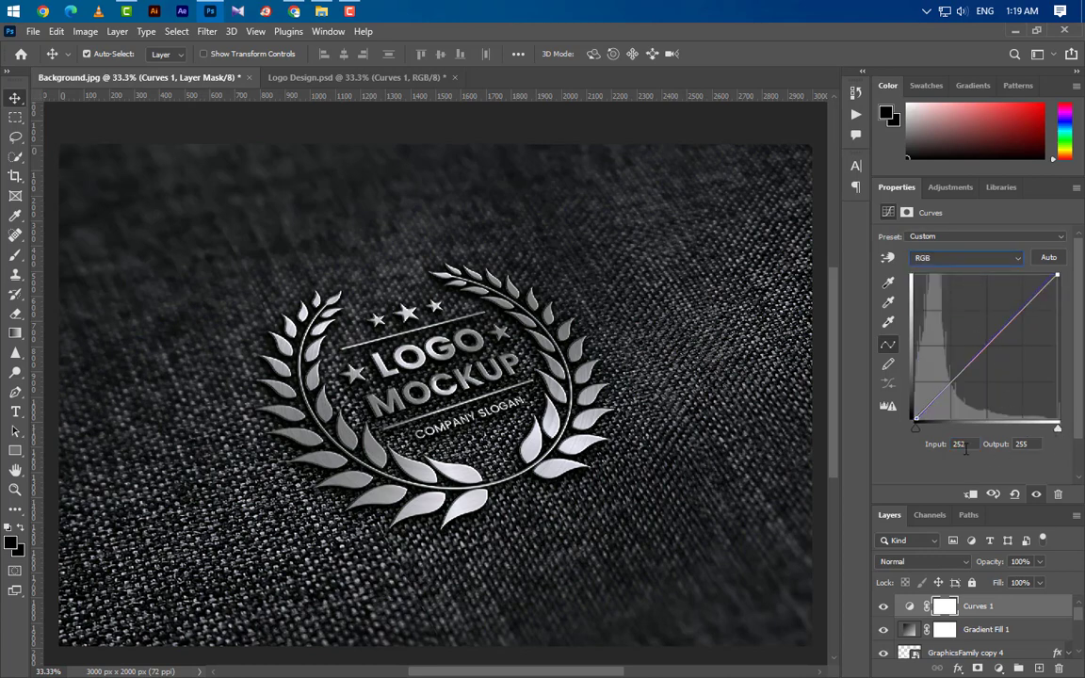
pyautogui.press('2')
pyautogui.moveTo(968, 447); pyautogui.dragTo(896, 450)
pyautogui.write('24')
pyautogui.click(1014, 493)
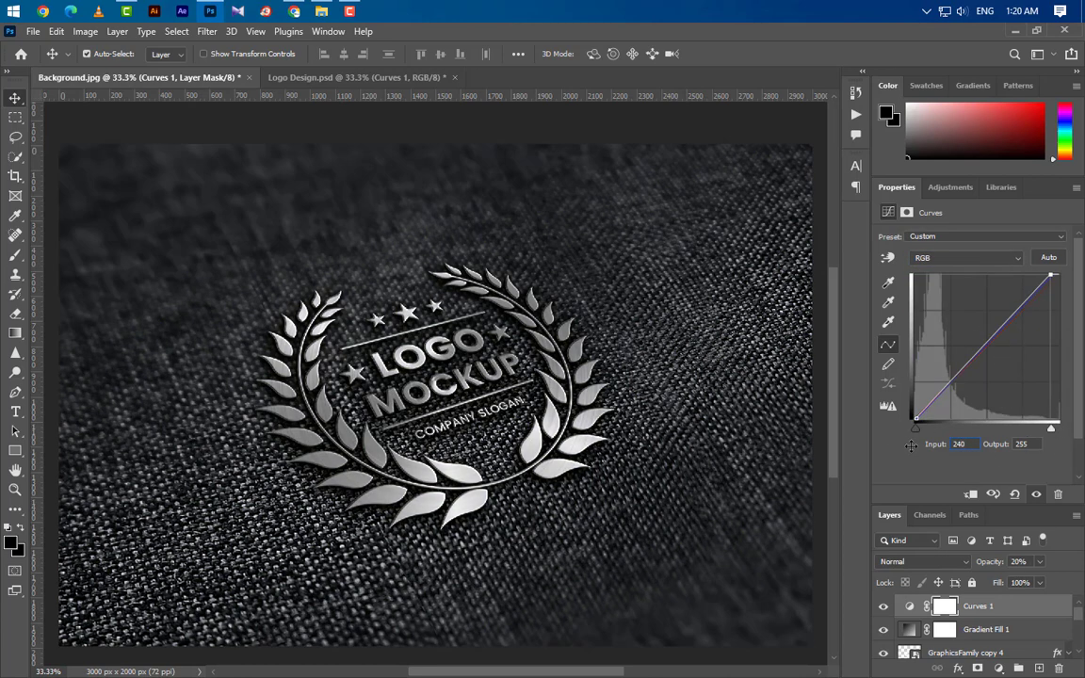
# Step: Duplicate the GraphicsFamily copy 4 layer and move the duplicate above Curves 1 at the top of the layer stack
pyautogui.moveTo(1005, 501); pyautogui.dragTo(958, 241)
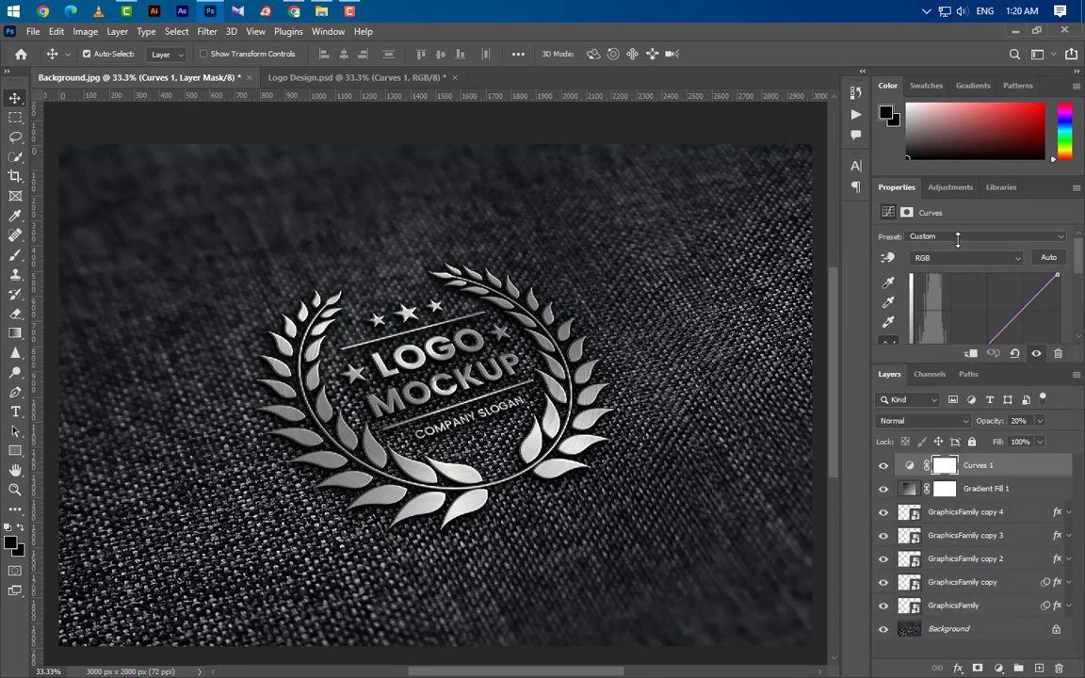
pyautogui.click(989, 513)
pyautogui.rightClick(1023, 514)
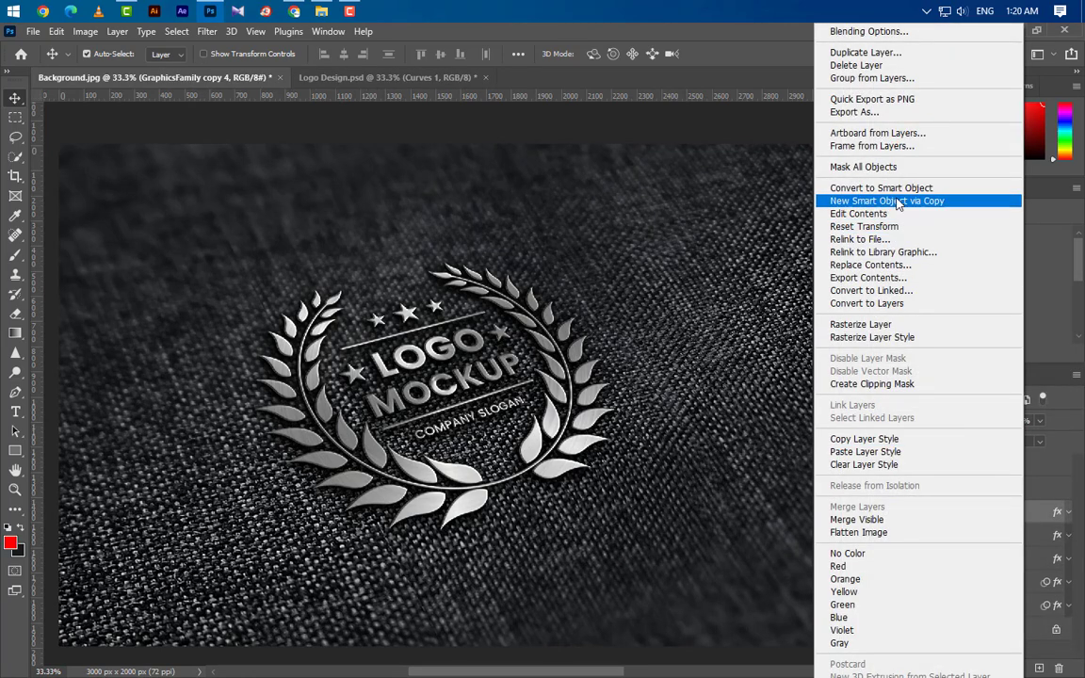
pyautogui.click(867, 53)
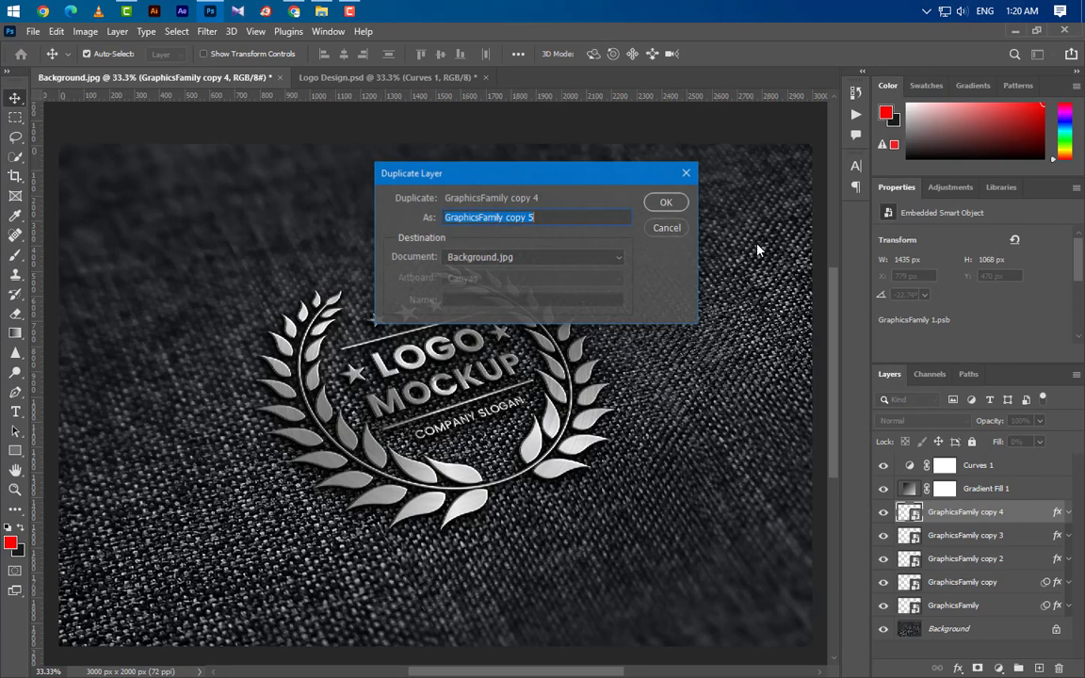
pyautogui.click(668, 204)
pyautogui.moveTo(1018, 513); pyautogui.dragTo(1017, 462)
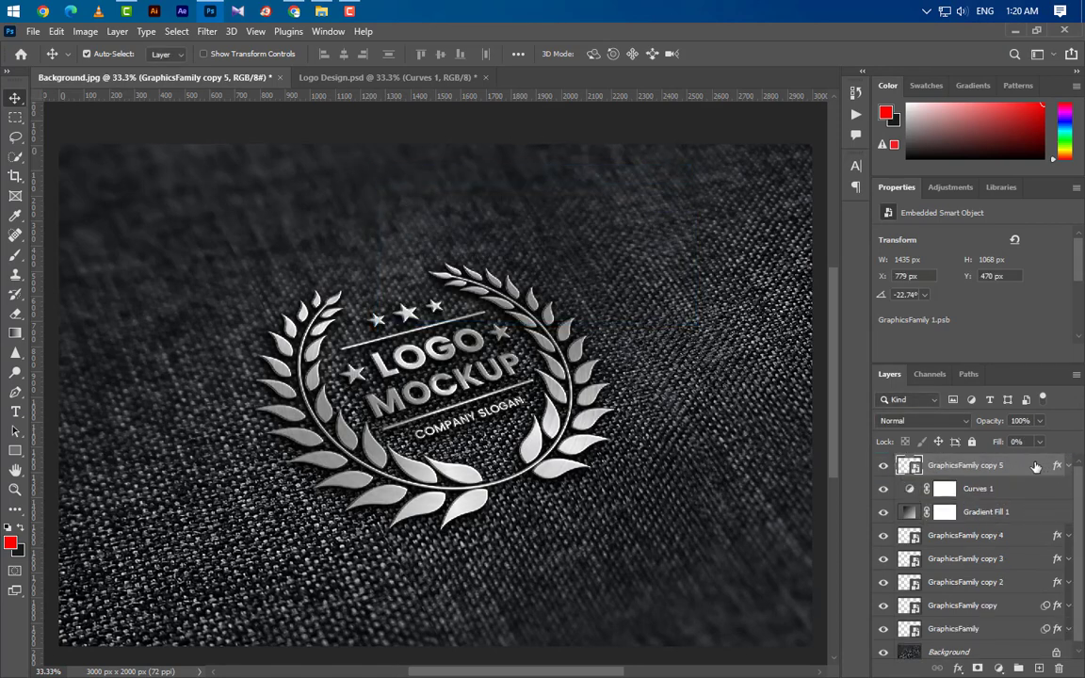
# Step: Clear the layer style from GraphicsFamily copy 5 and set both its fill and opacity to 0%
pyautogui.rightClick(1036, 467)
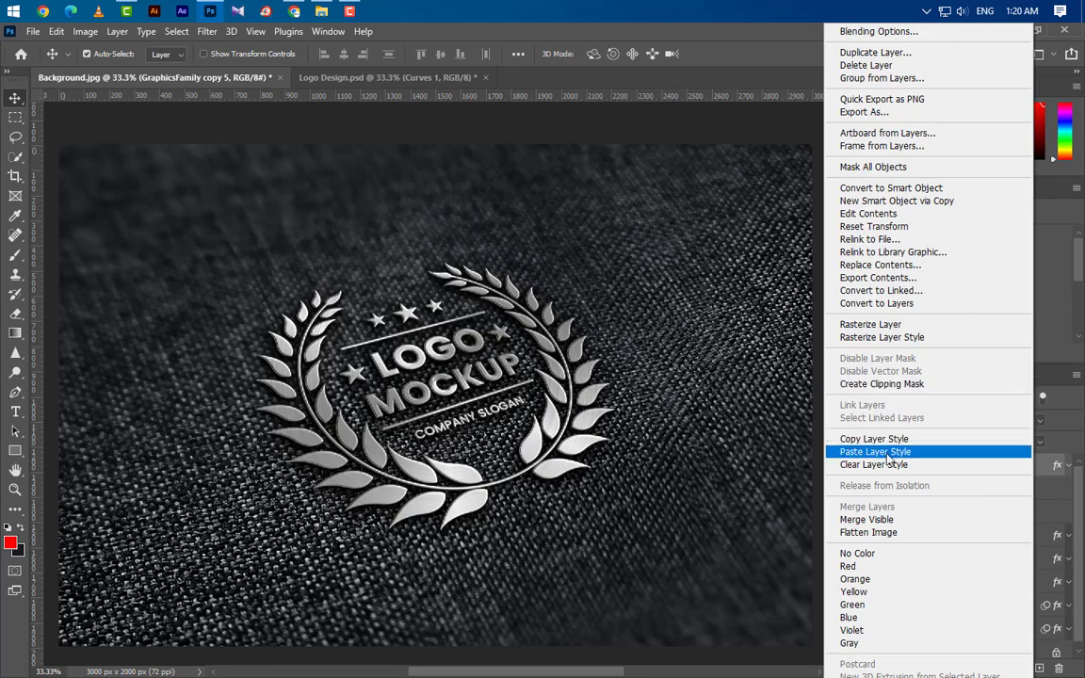
pyautogui.click(886, 463)
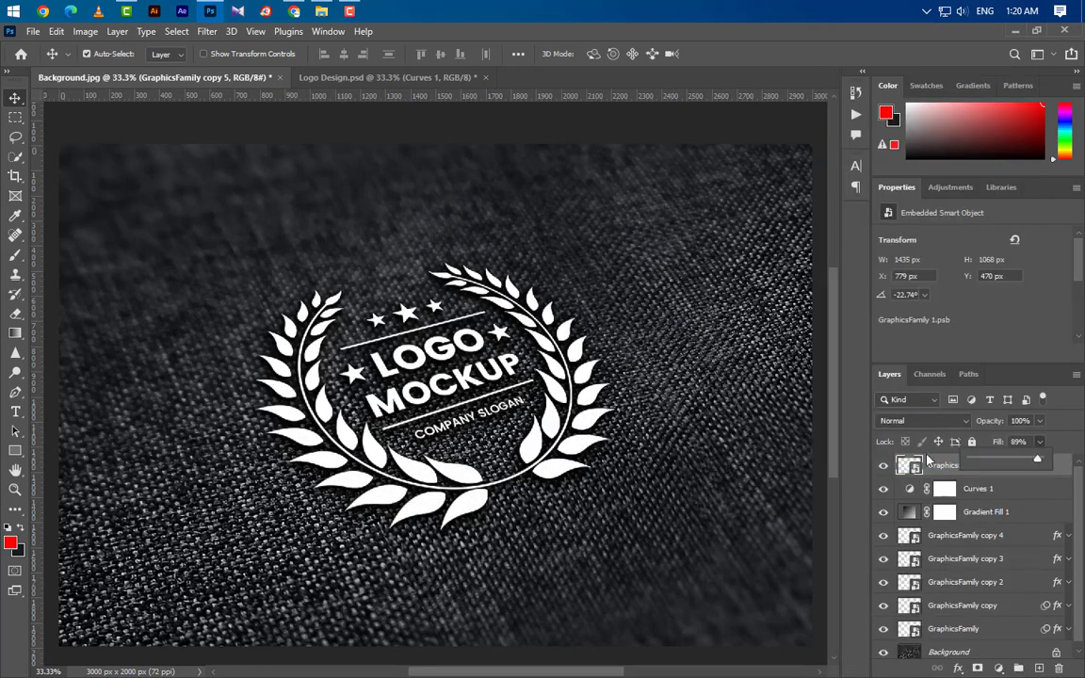
pyautogui.moveTo(927, 460); pyautogui.dragTo(923, 460)
pyautogui.click(1040, 423)
pyautogui.click(1040, 423)
pyautogui.moveTo(1043, 440); pyautogui.dragTo(869, 446)
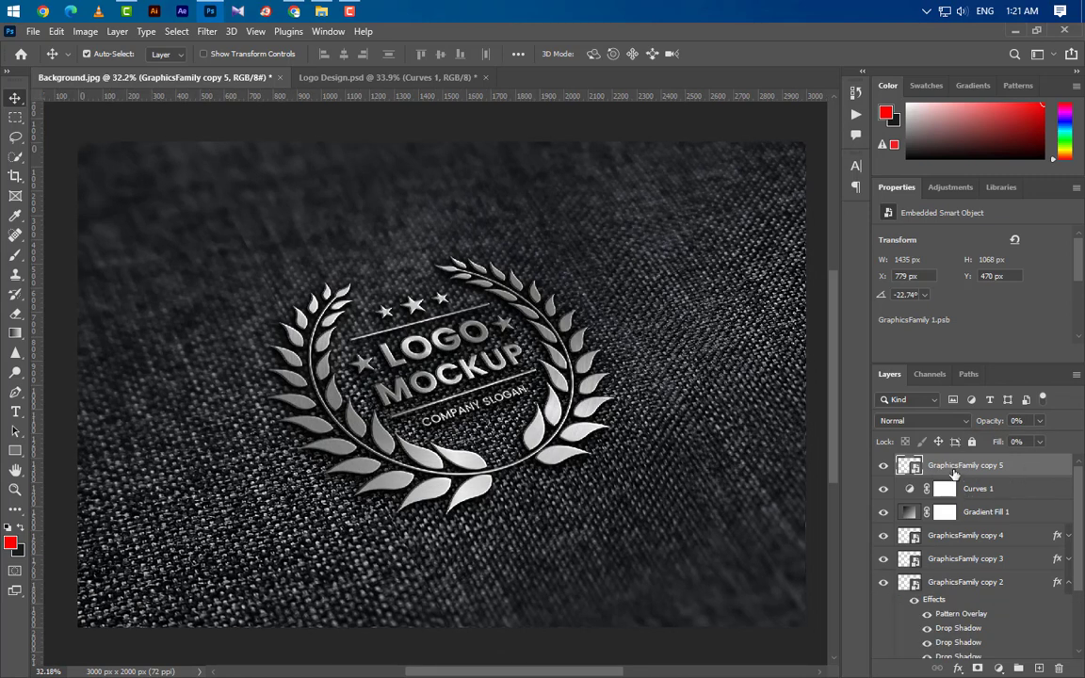
# Step: Rename the GraphicsFamily copy 5 layer as "Your Logo Here"
pyautogui.doubleClick(956, 464)
pyautogui.write('Your Logo Here')
pyautogui.press('Return')
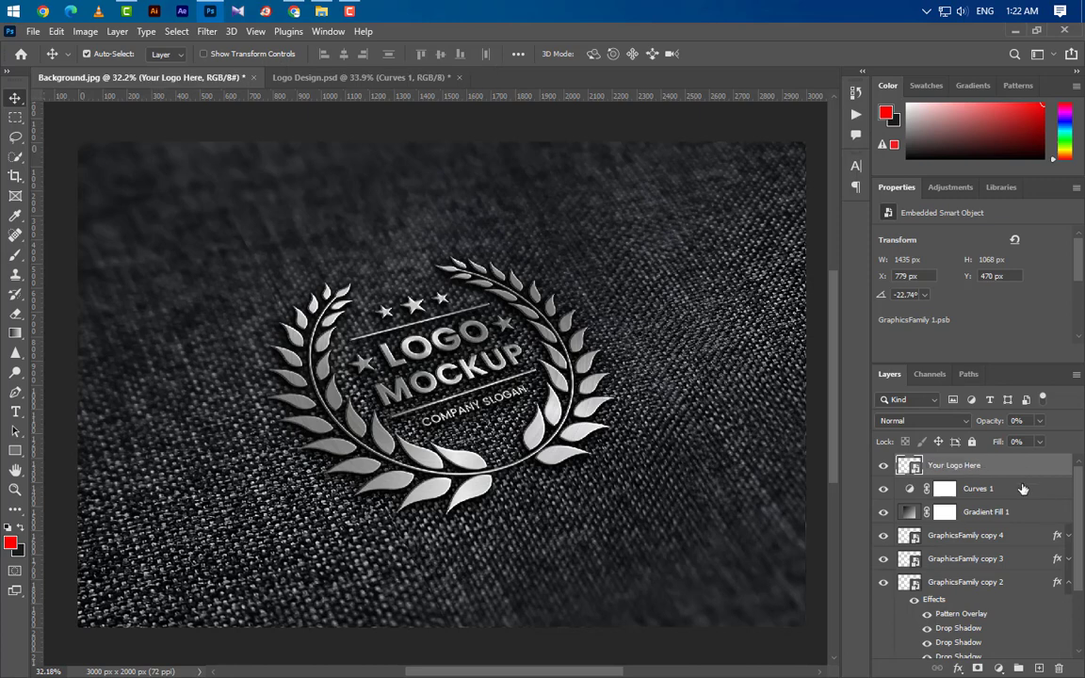
# Step: Group the Curves 1 and Gradient Fill 1 layers and name the group "Light"
pyautogui.click(1024, 489)
pyautogui.keyDown('shift'); pyautogui.click(1027, 513); pyautogui.keyUp('shift')
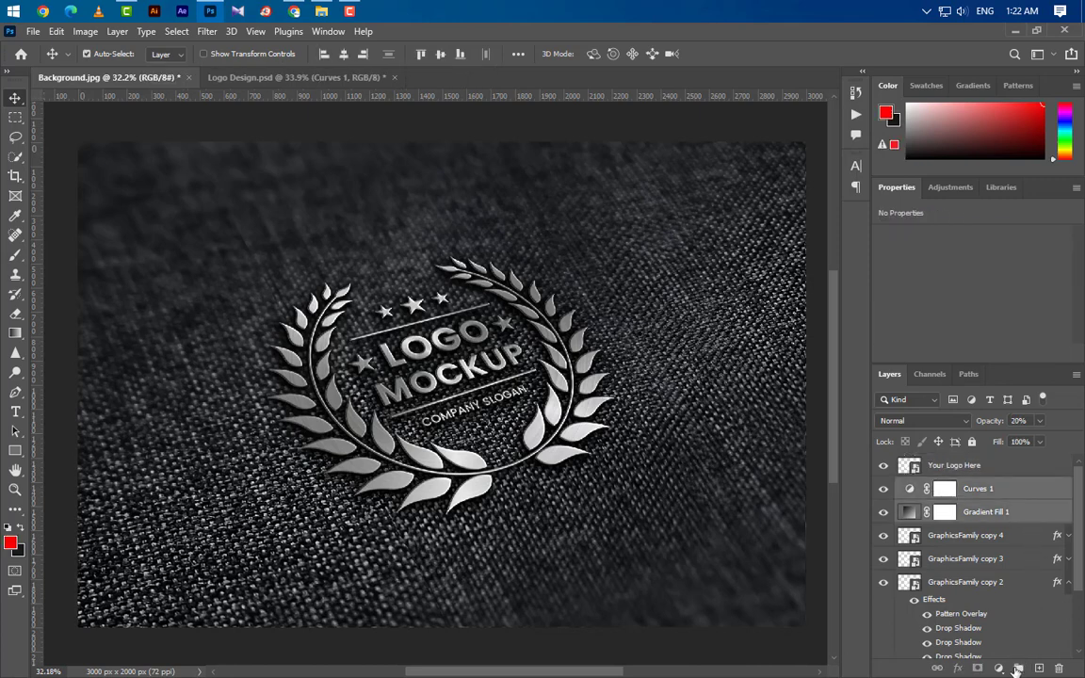
pyautogui.click(1018, 669)
pyautogui.doubleClick(937, 488)
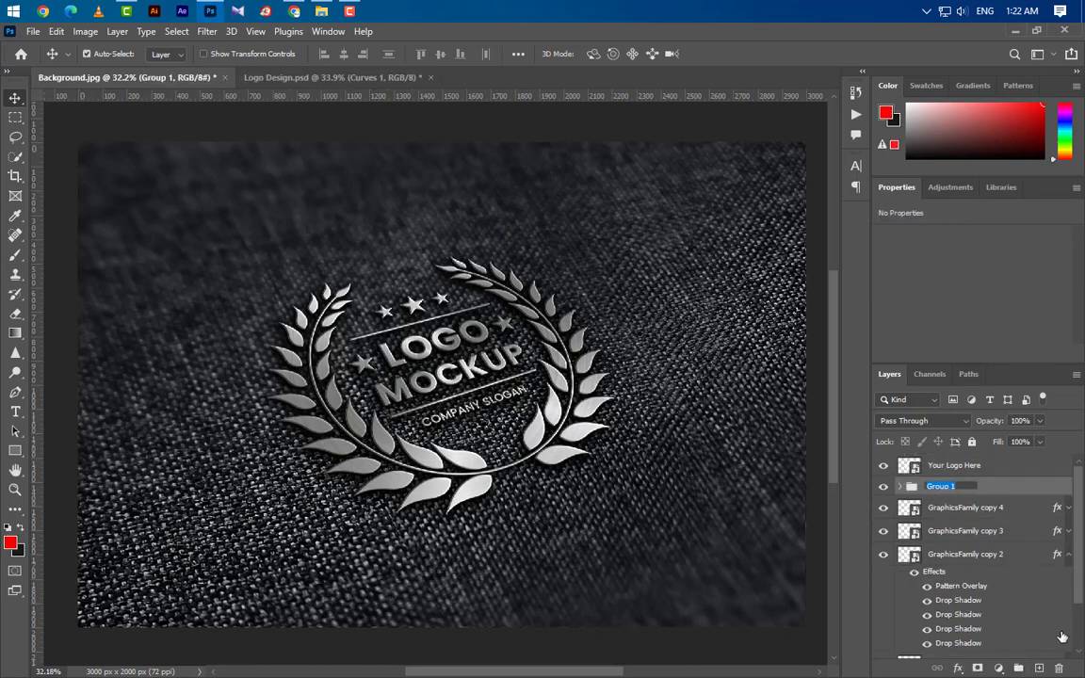
pyautogui.write('Light')
pyautogui.press('Return')
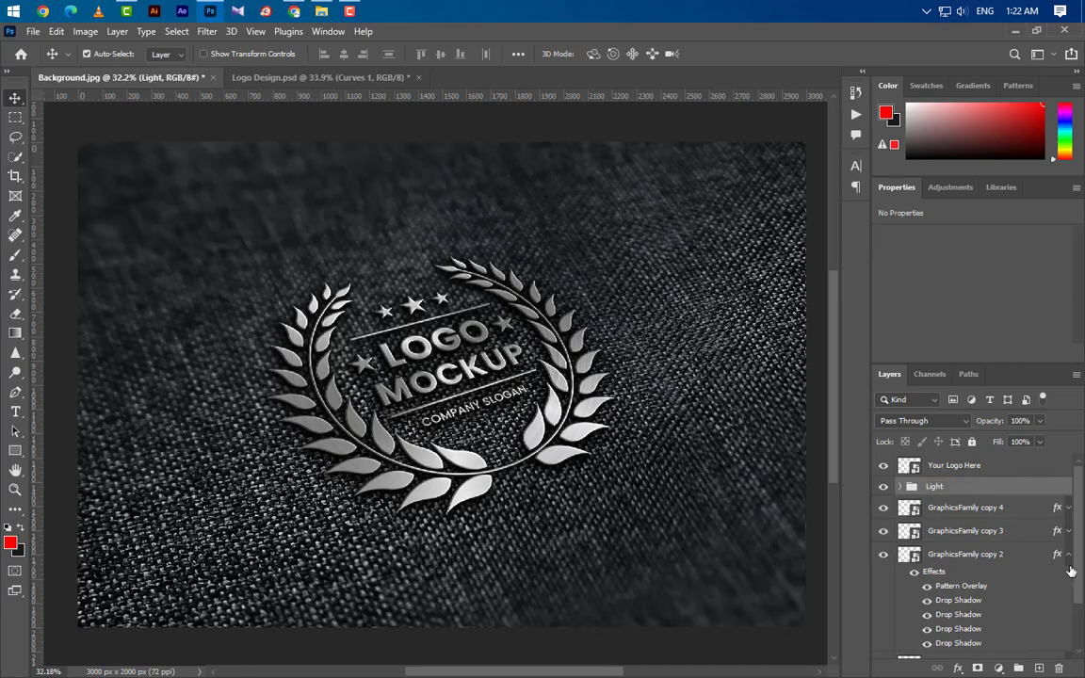
# Step: Group the GraphicsFamily copy 4, copy 3 and copy 2 layers and name the group "Effects"
pyautogui.click(1070, 556)
pyautogui.click(980, 507)
pyautogui.keyDown('shift'); pyautogui.click(990, 531); pyautogui.keyUp('shift')
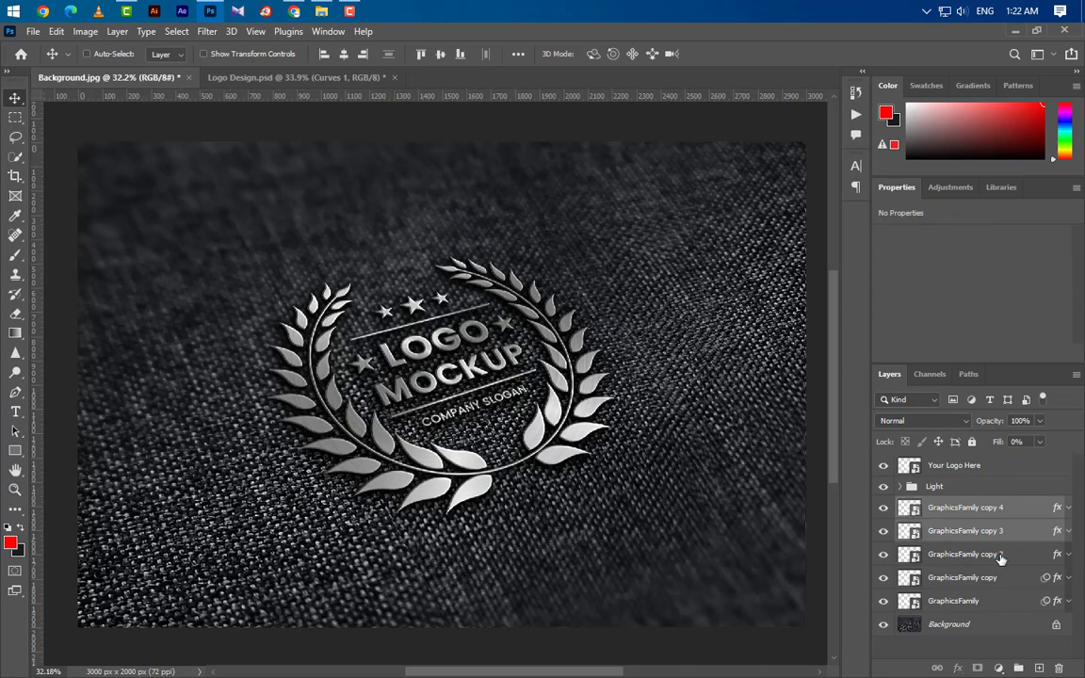
pyautogui.keyDown('shift'); pyautogui.click(1000, 556); pyautogui.keyUp('shift')
pyautogui.hotkey('ctrl', 'g')
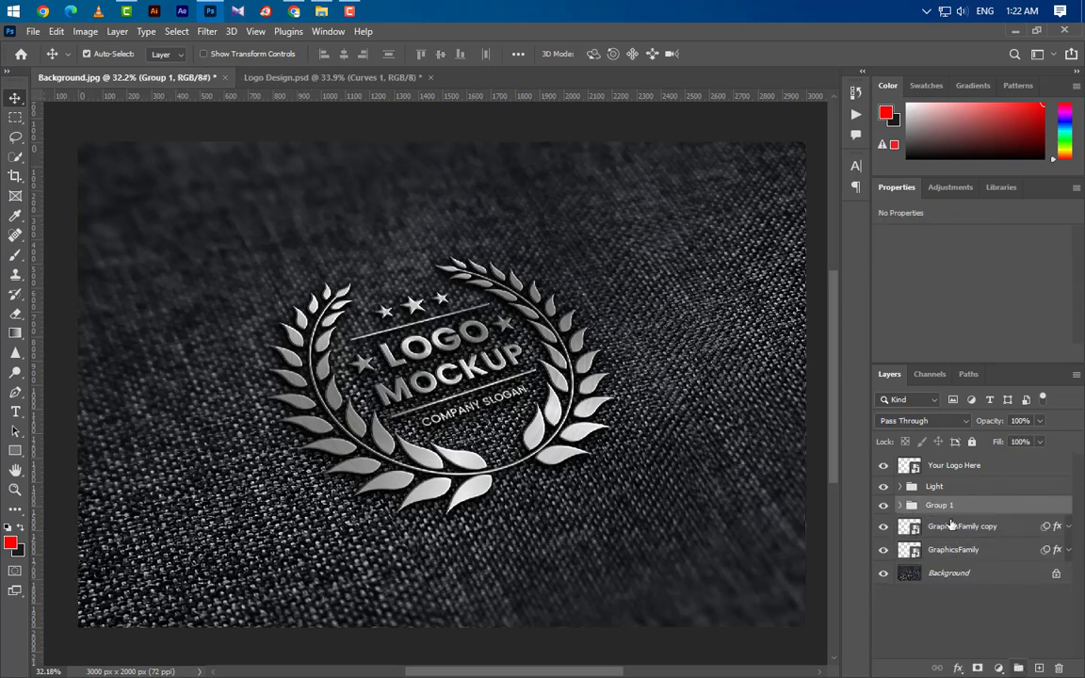
pyautogui.doubleClick(942, 507)
pyautogui.write('E')
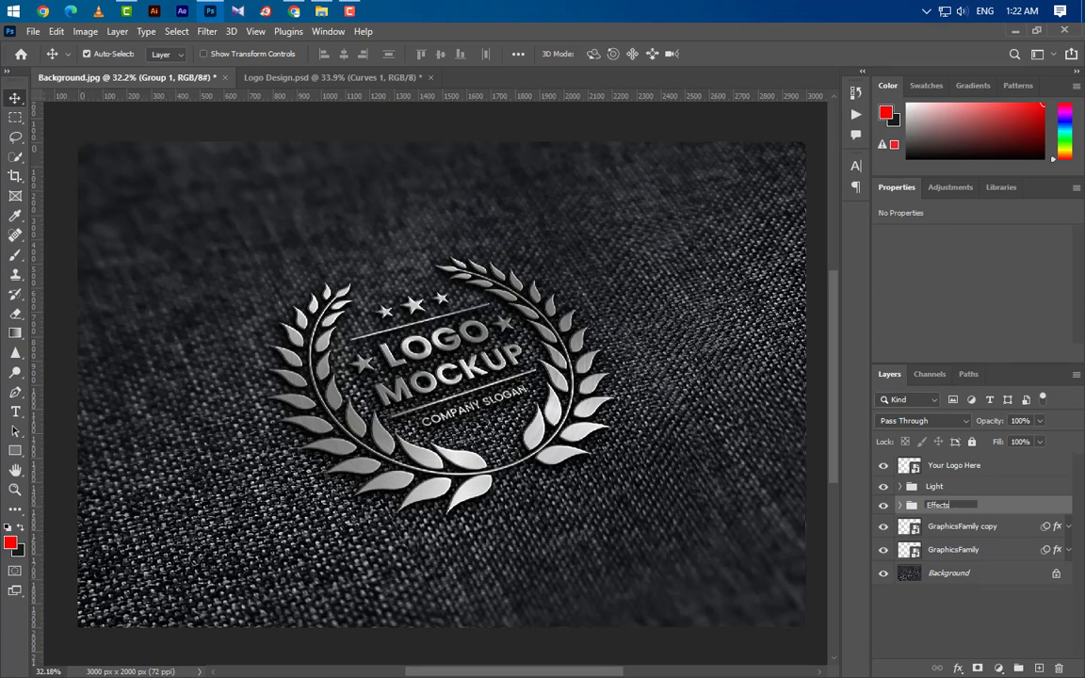
pyautogui.write('ffects')
pyautogui.press('Return')
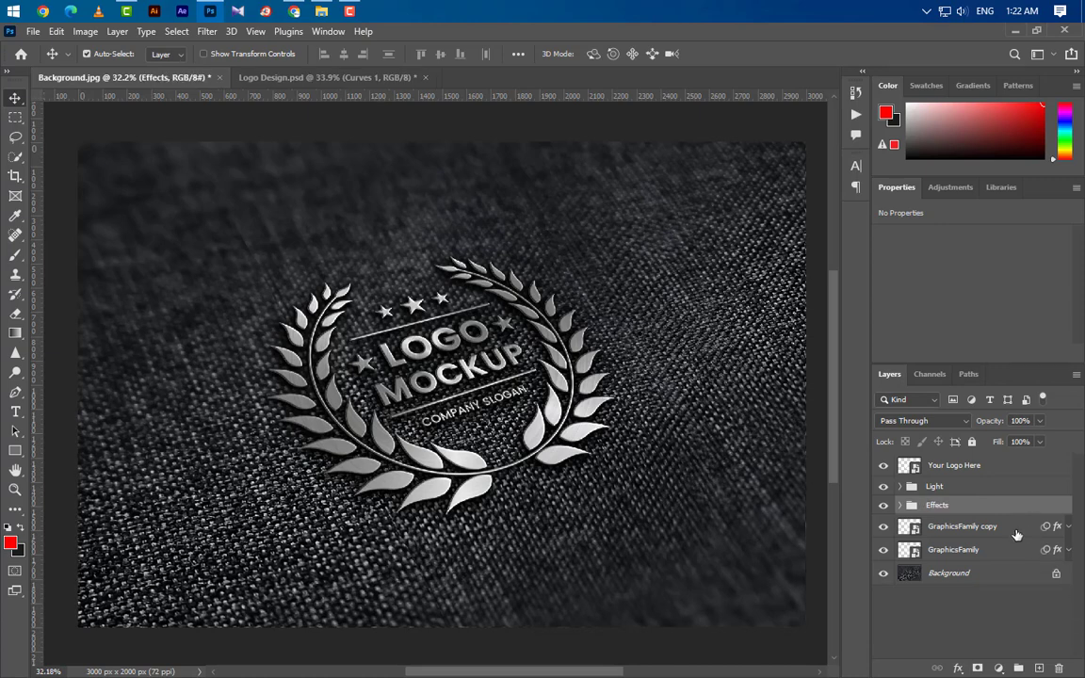
# Step: Group the GraphicsFamily copy and GraphicsFamily layers and name the group "Shadows"
pyautogui.click(1032, 527)
pyautogui.keyDown('shift'); pyautogui.click(1032, 551); pyautogui.keyUp('shift')
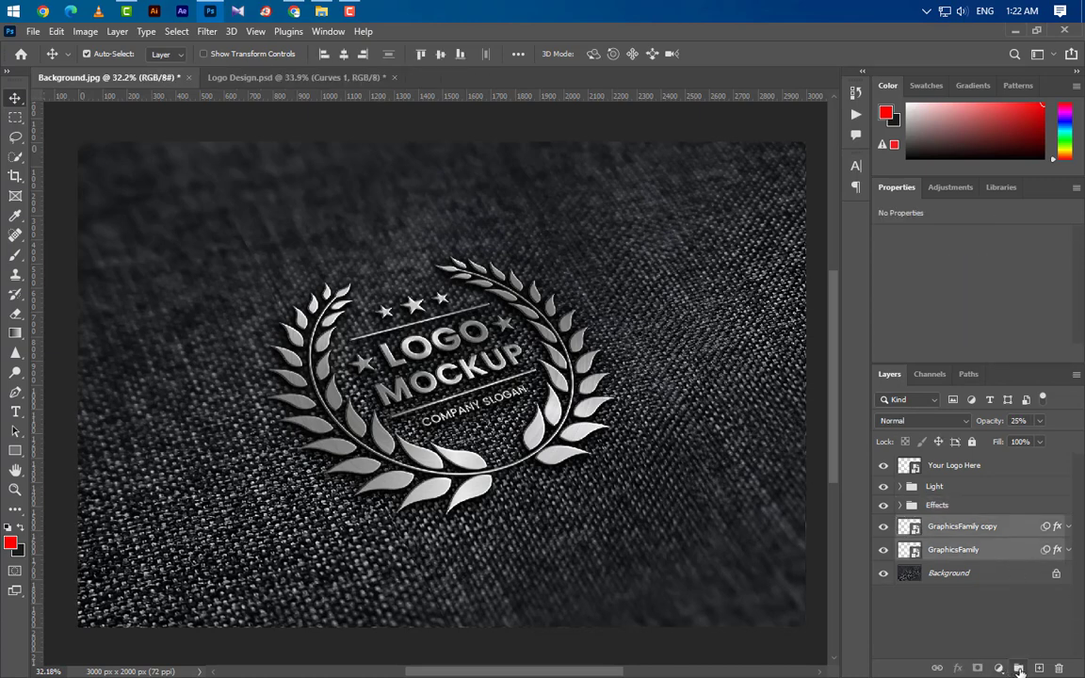
pyautogui.hotkey('ctrl', 'g')
pyautogui.doubleClick(940, 525)
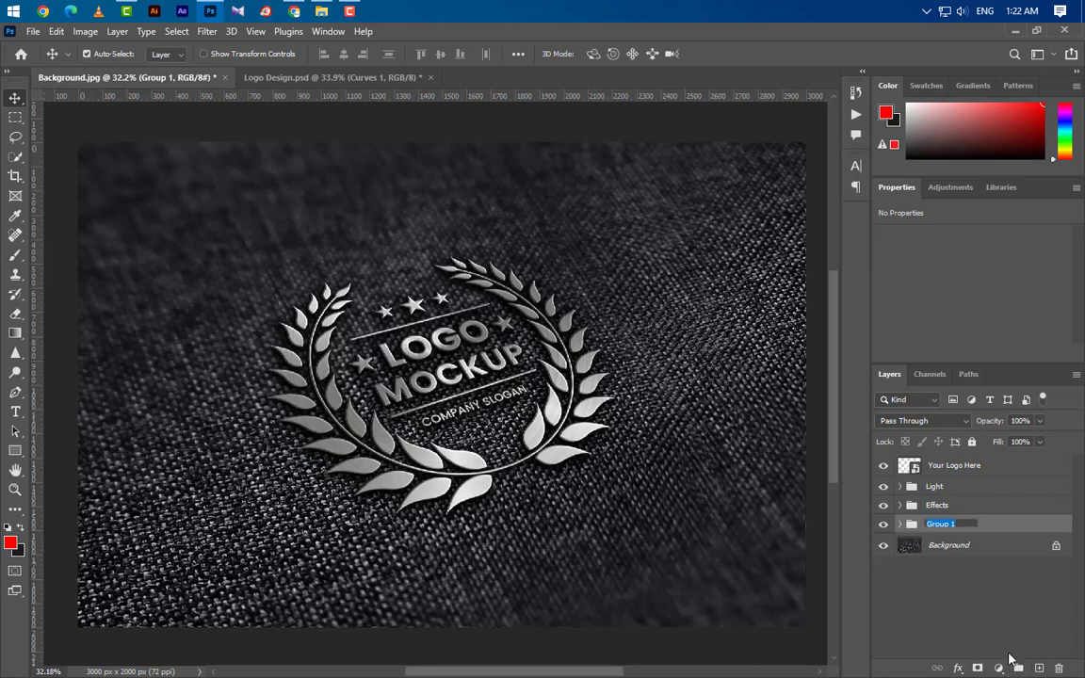
pyautogui.write('Shadows')
pyautogui.press('Return')
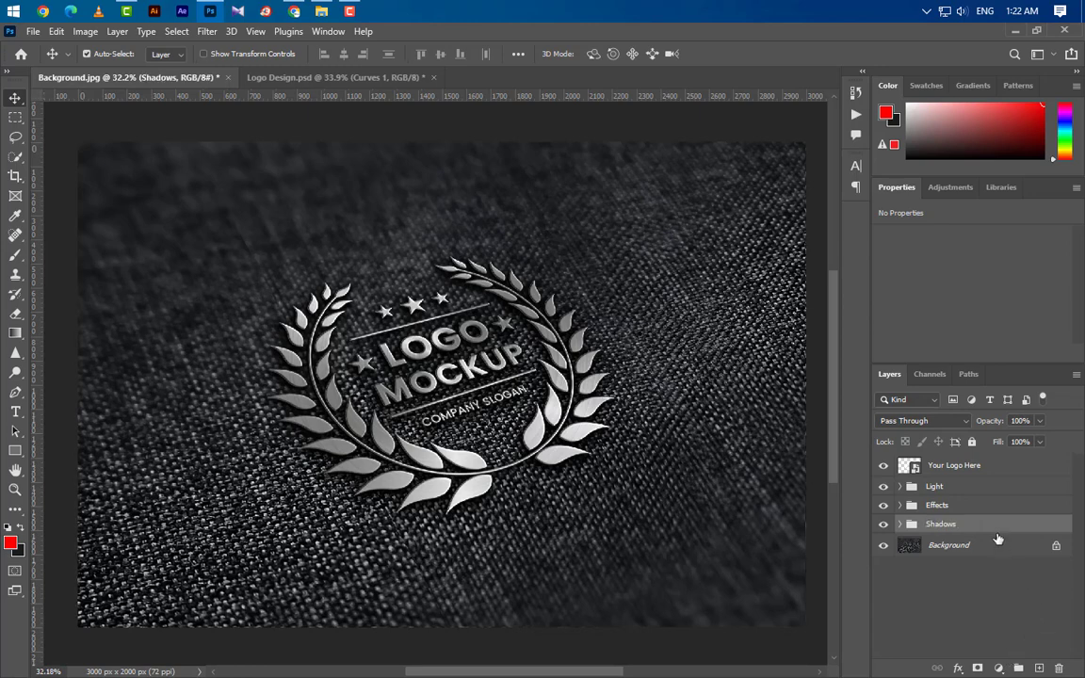
# Step: Open the contents of the Your Logo Here smart object and bring in the colourful logo from Logo Design.psd
pyautogui.click(980, 467)
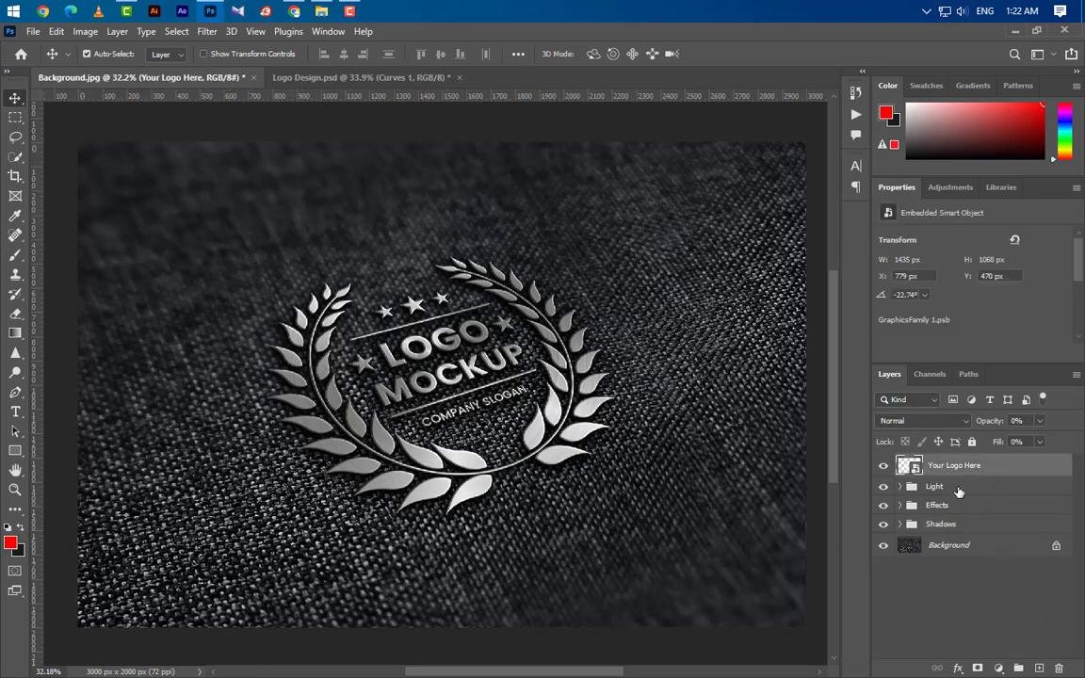
pyautogui.doubleClick(914, 469)
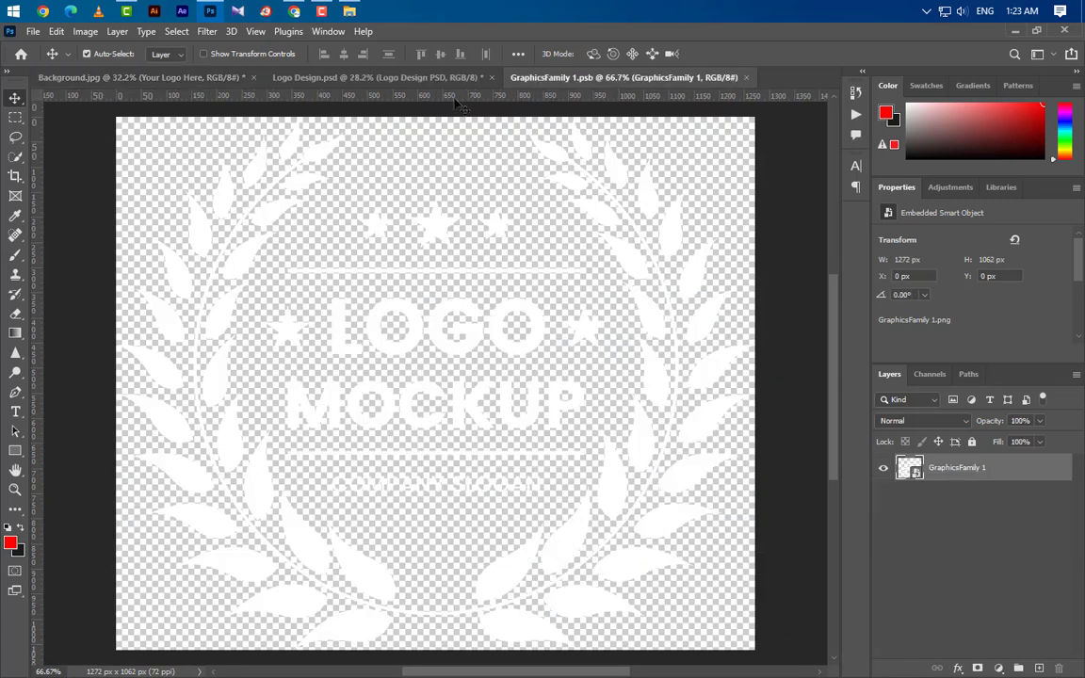
pyautogui.click(439, 79)
pyautogui.moveTo(569, 331); pyautogui.dragTo(425, 382)
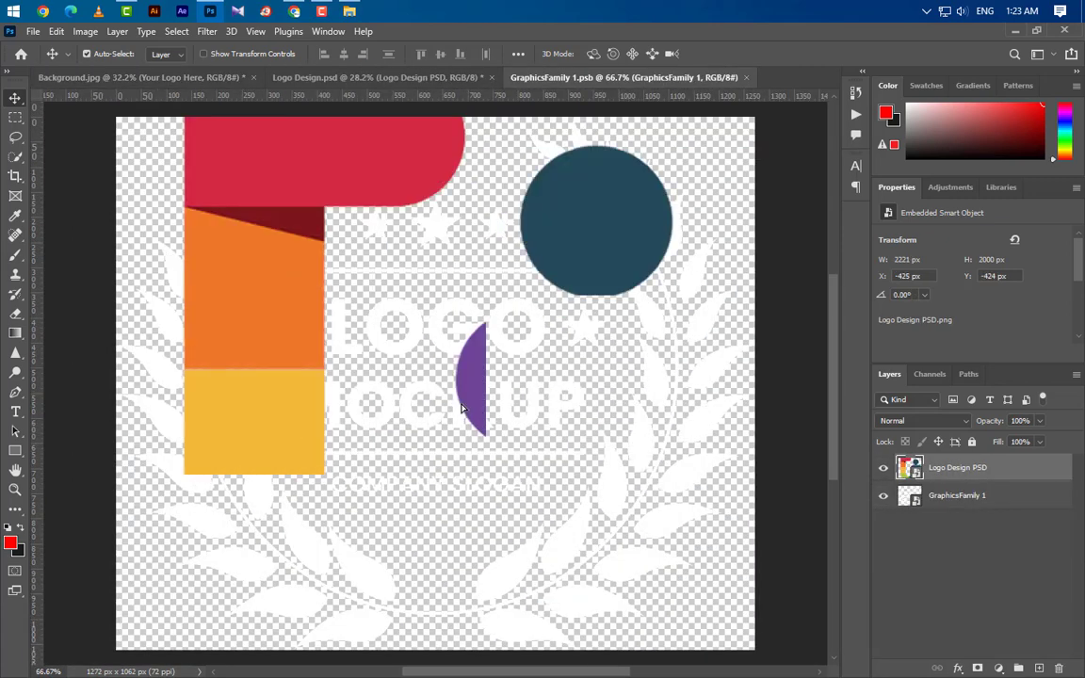
# Step: Scale the Logo Design PSD layer to 53.10% and position it centred on the smart object's canvas
pyautogui.scroll(-3, 451, 427)
pyautogui.hotkey('ctrl', 't')
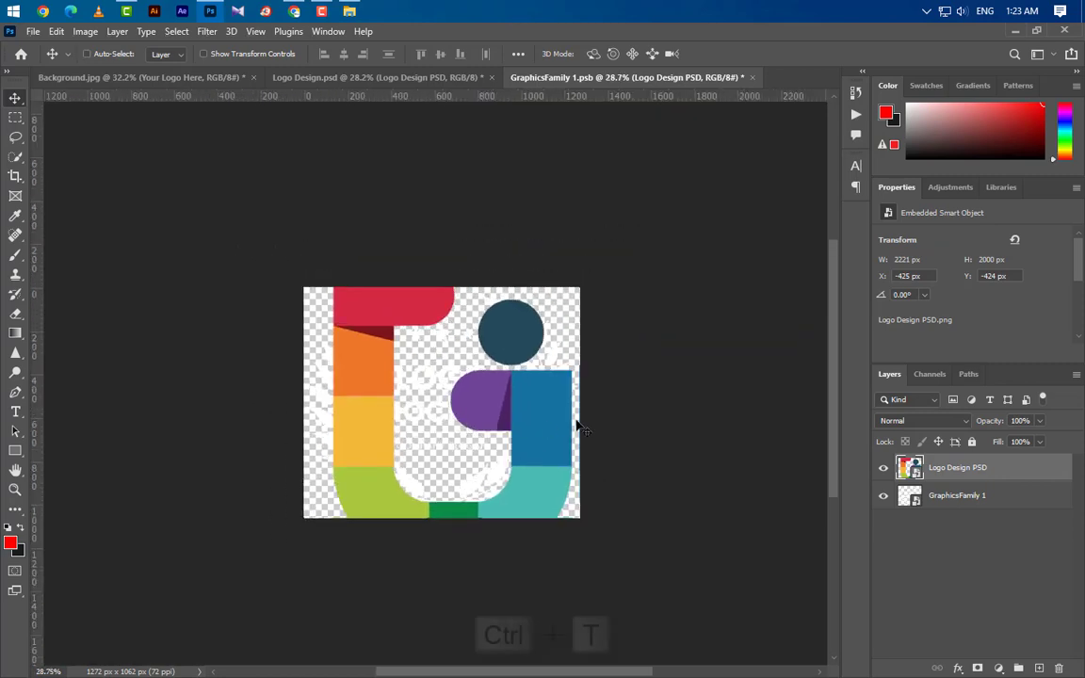
pyautogui.scroll(-1, 534, 434)
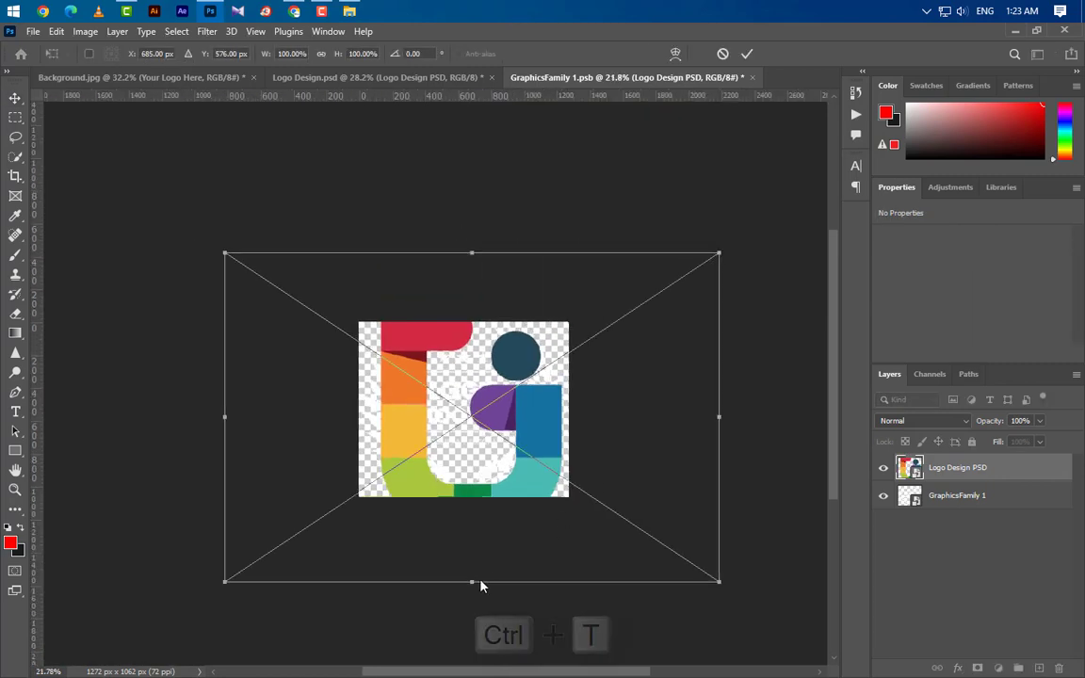
pyautogui.moveTo(473, 586); pyautogui.dragTo(466, 506)
pyautogui.moveTo(501, 450); pyautogui.dragTo(492, 431)
pyautogui.moveTo(462, 486); pyautogui.dragTo(465, 497)
pyautogui.click(747, 54)
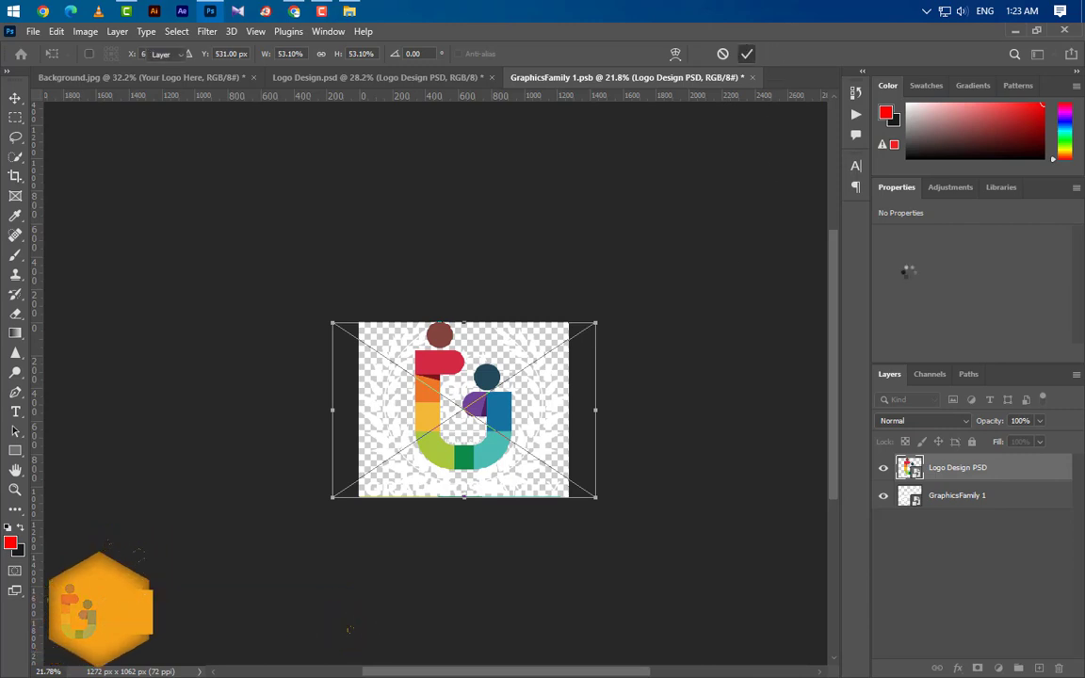
# Step: Hide the GraphicsFamily 1 layer, then close the smart object document and save its changes
pyautogui.click(882, 495)
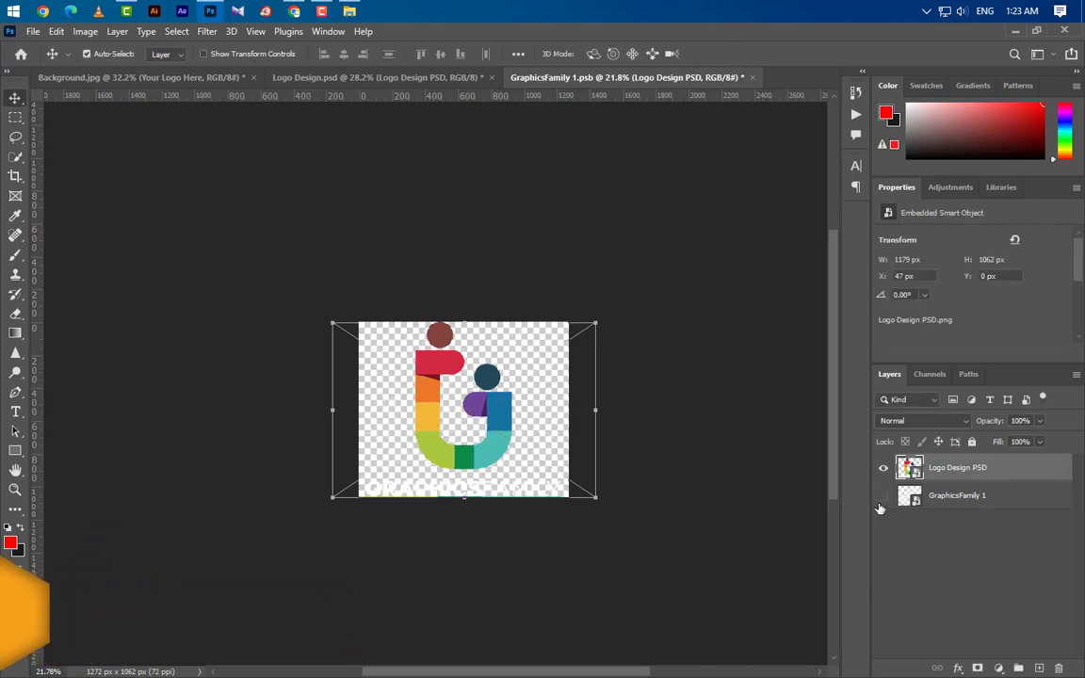
pyautogui.click(754, 78)
pyautogui.click(483, 280)
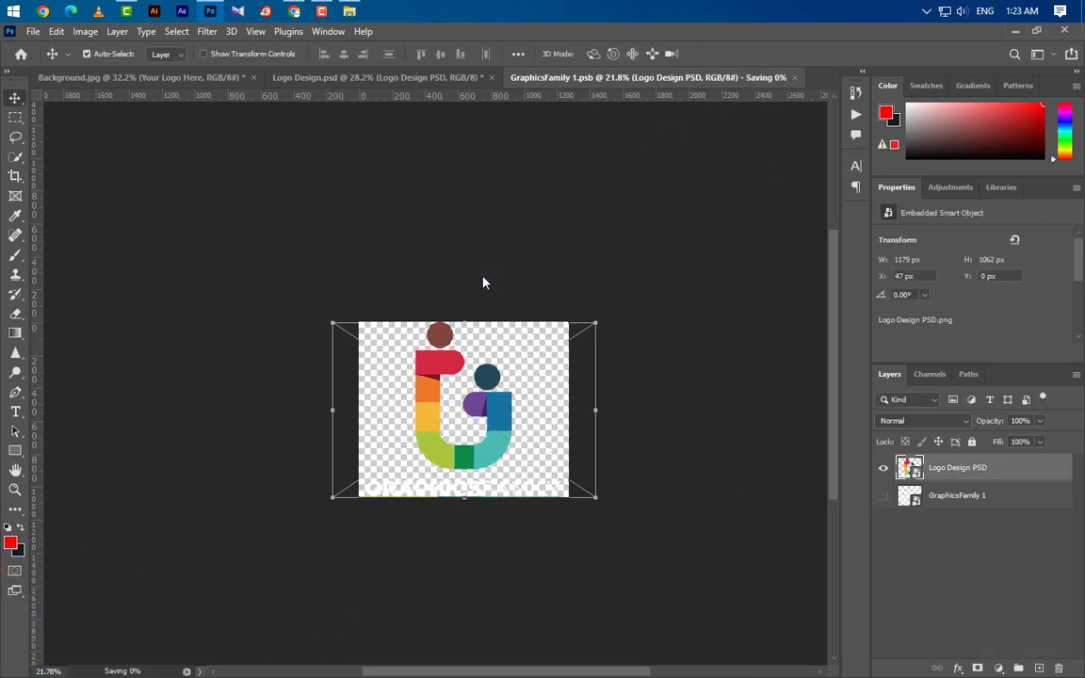